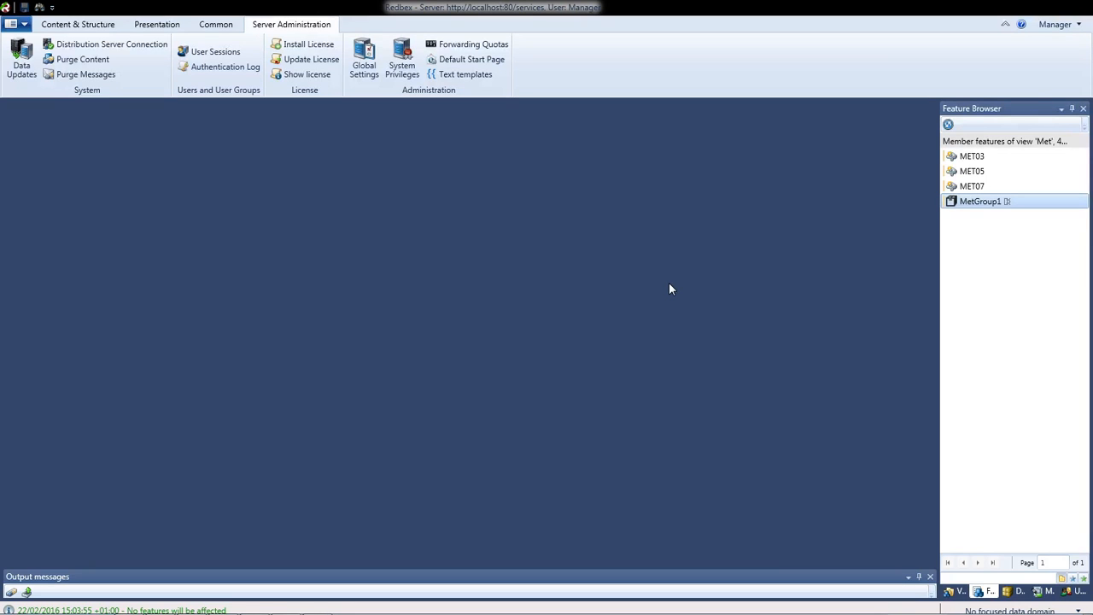
# Select stations MET03–MET07, then open the MetGroup1 feature to view its member stations and close it
pyautogui.click(984, 158)
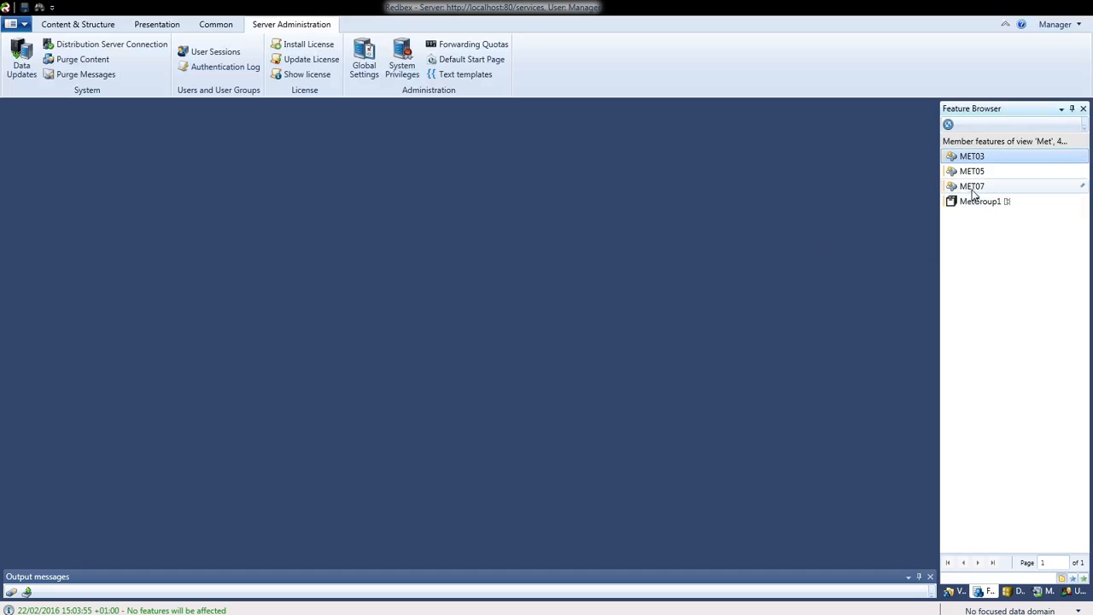
pyautogui.keyDown('shift'); pyautogui.click(974, 186); pyautogui.keyUp('shift')
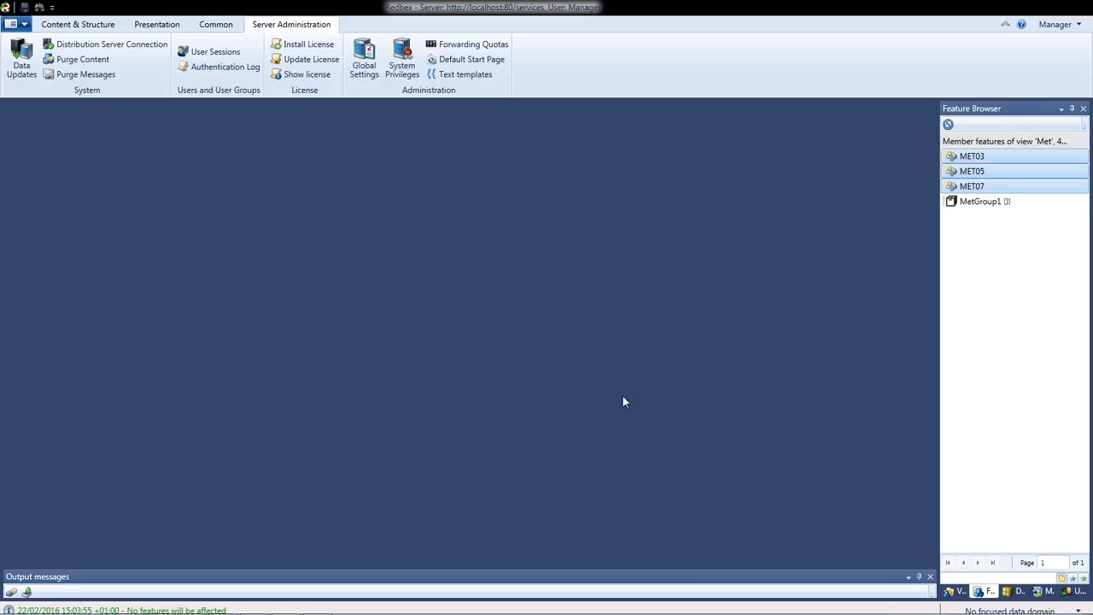
pyautogui.click(980, 202)
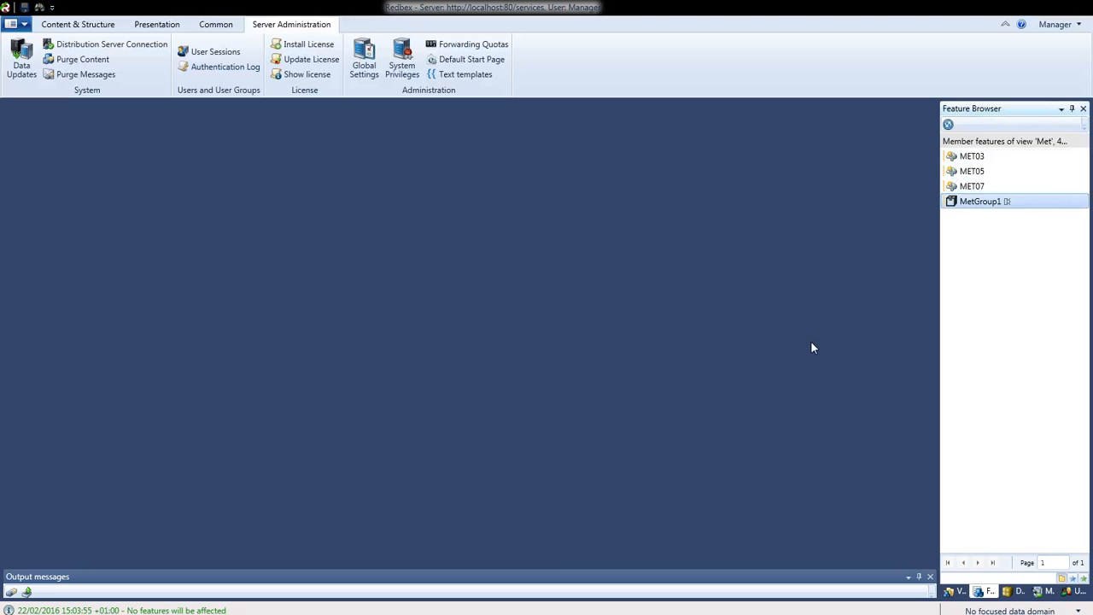
pyautogui.rightClick(975, 203)
pyautogui.click(675, 247)
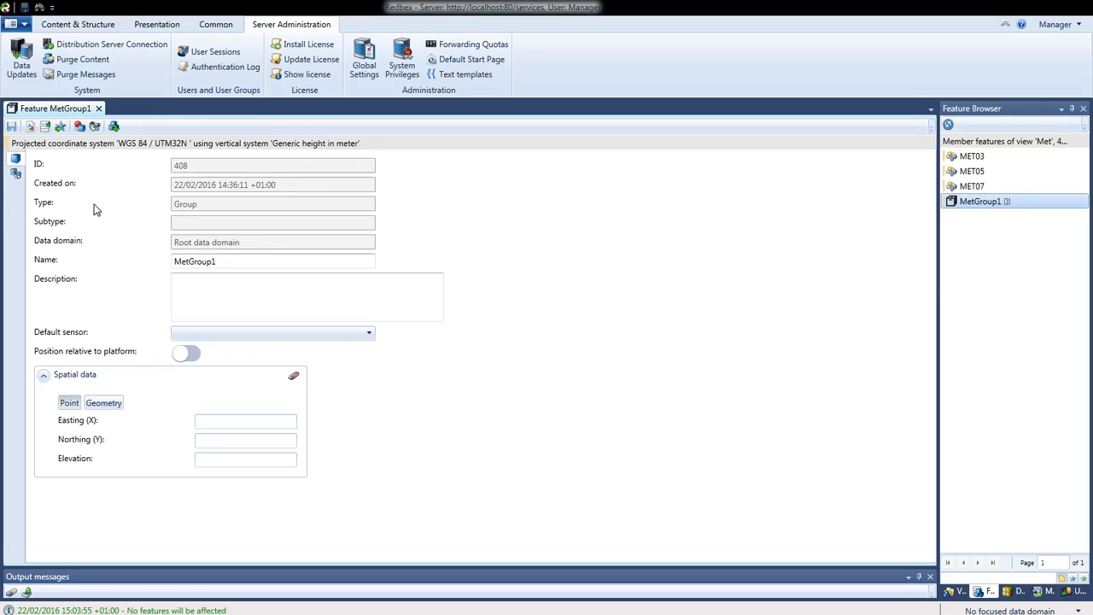
pyautogui.click(15, 173)
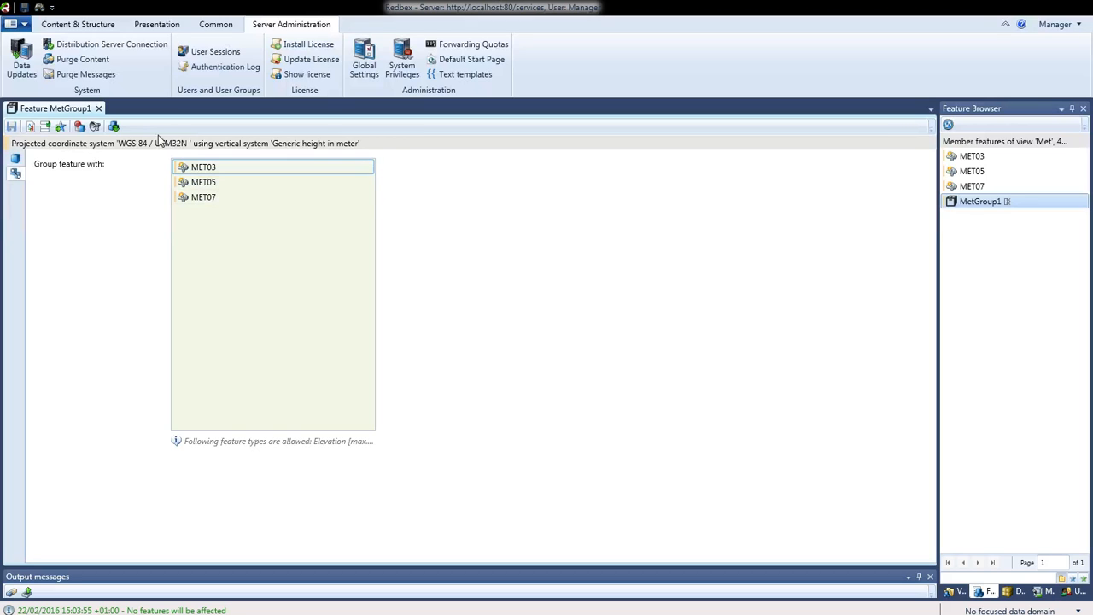
pyautogui.click(98, 109)
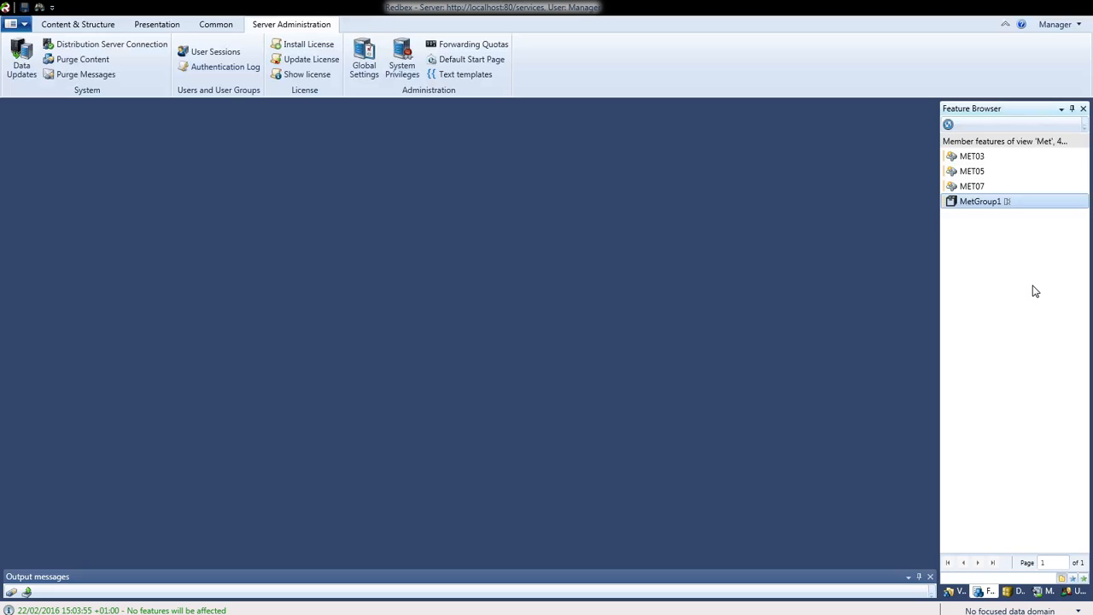
# Open MetGroup1's feature directives and list the directive types available to add
pyautogui.rightClick(978, 208)
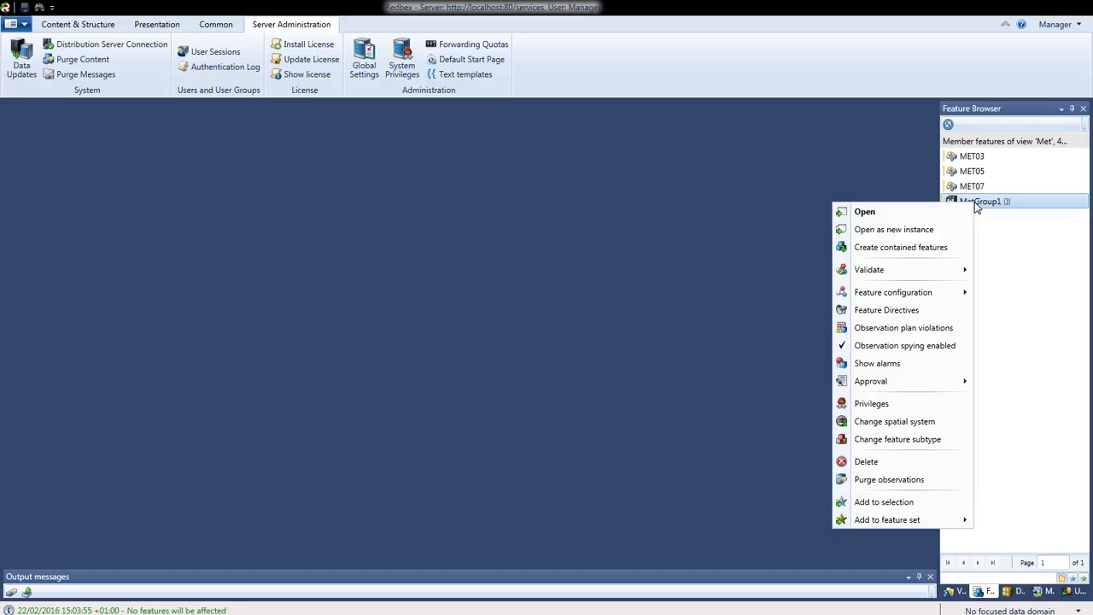
pyautogui.click(895, 311)
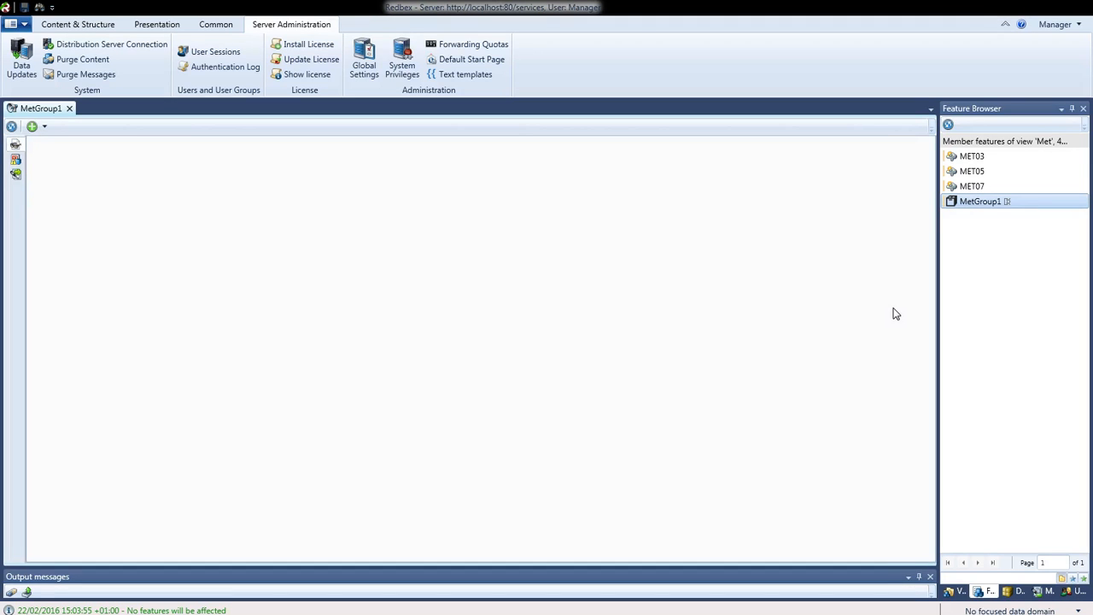
pyautogui.click(45, 128)
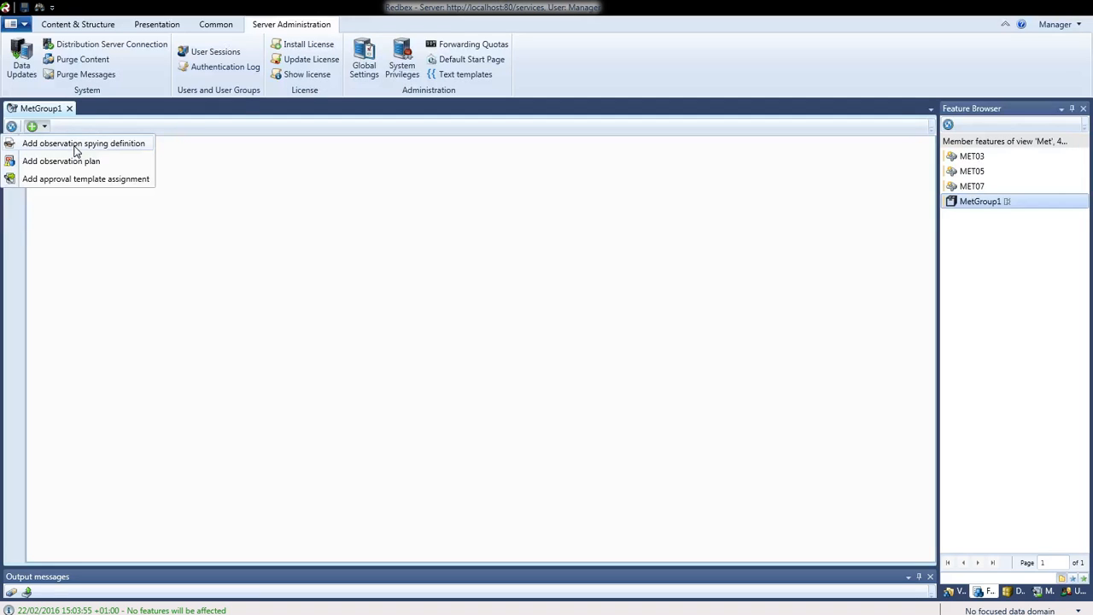
# Add a new observation spying definition to MetGroup1 and view its trigger options
pyautogui.click(74, 145)
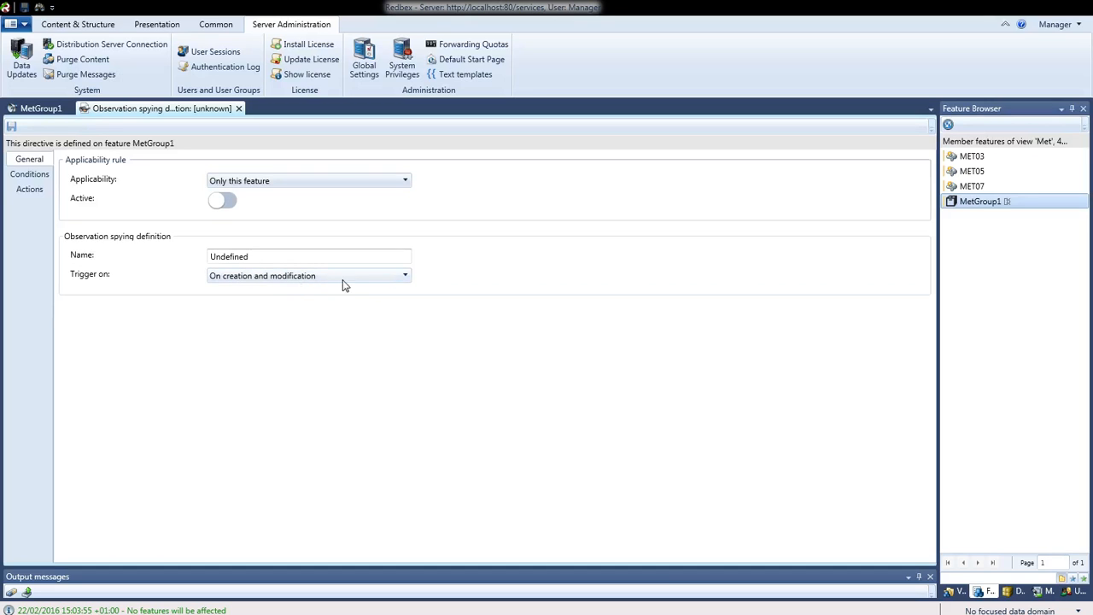
pyautogui.click(366, 276)
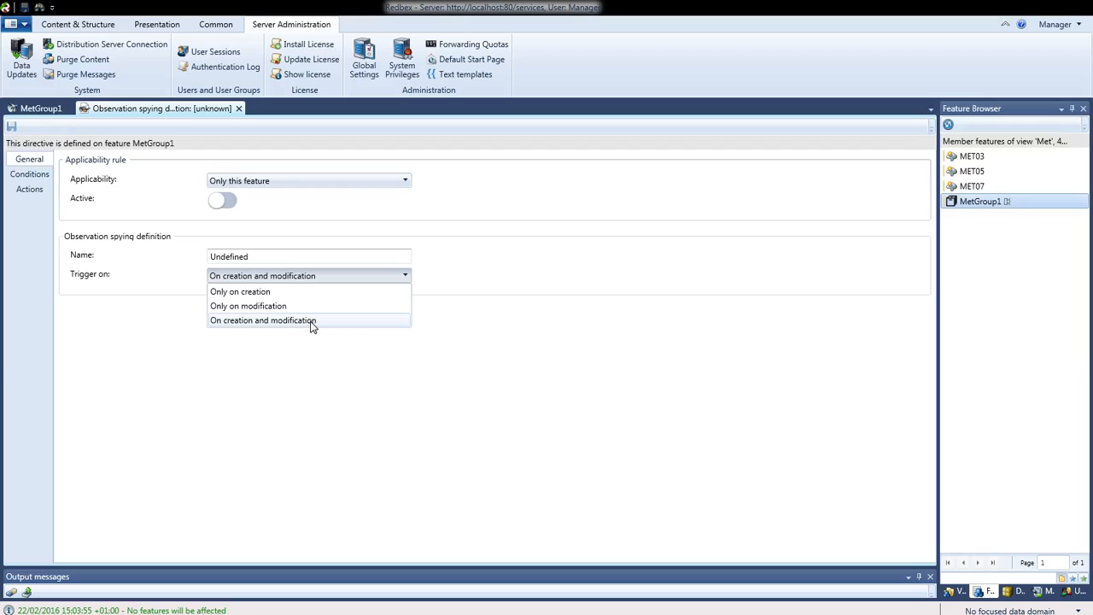
pyautogui.click(311, 322)
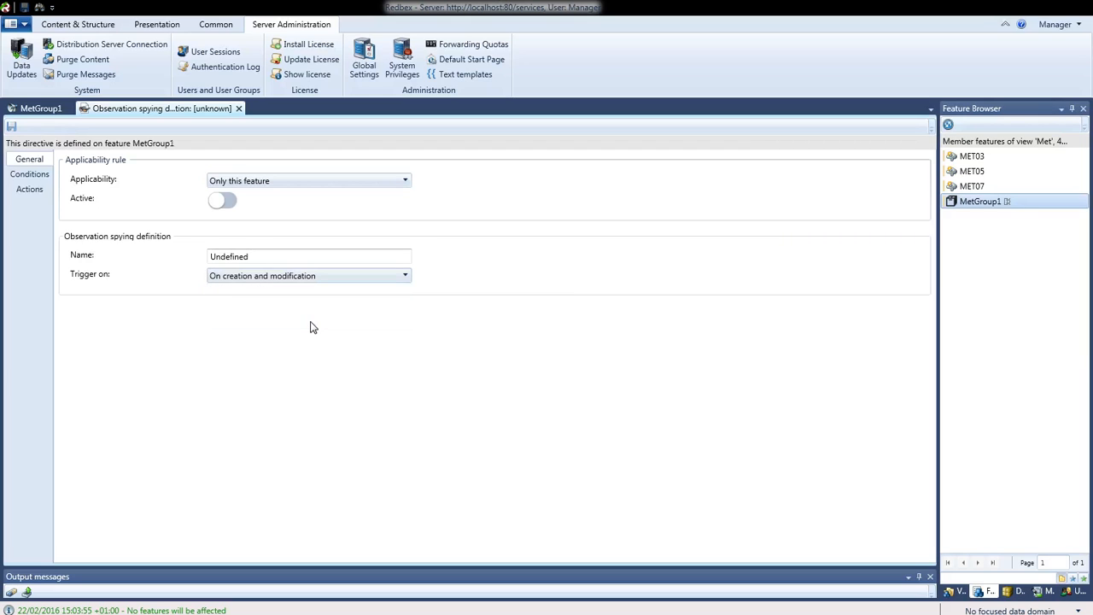
# Rename the definition from 'Undefined' to 'MetDef01' and view its applicability options
pyautogui.hotkey('shift', 'Tab')
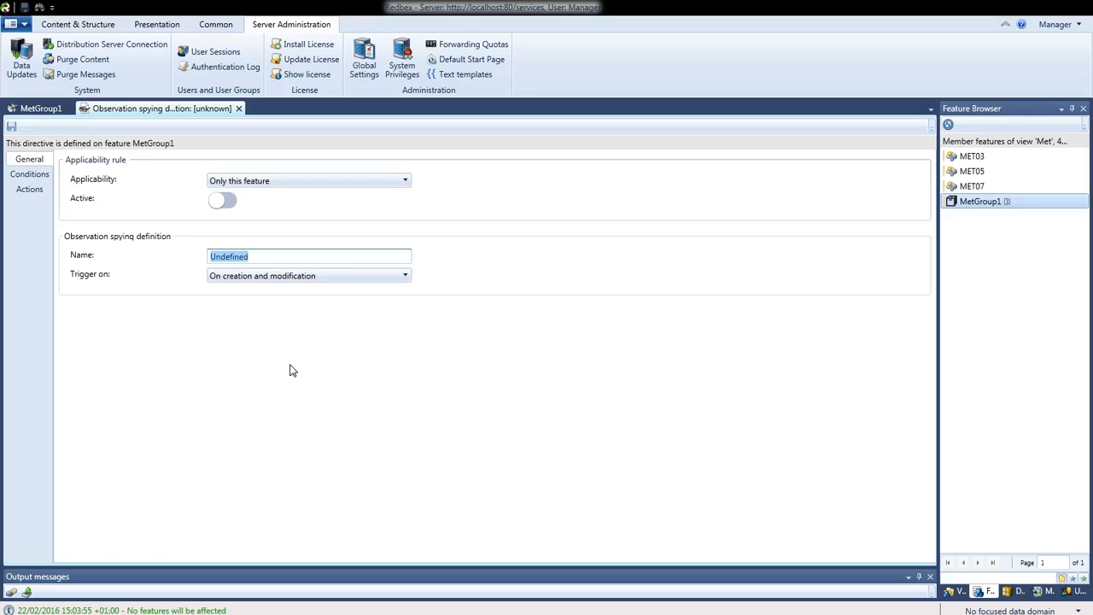
pyautogui.write('M')
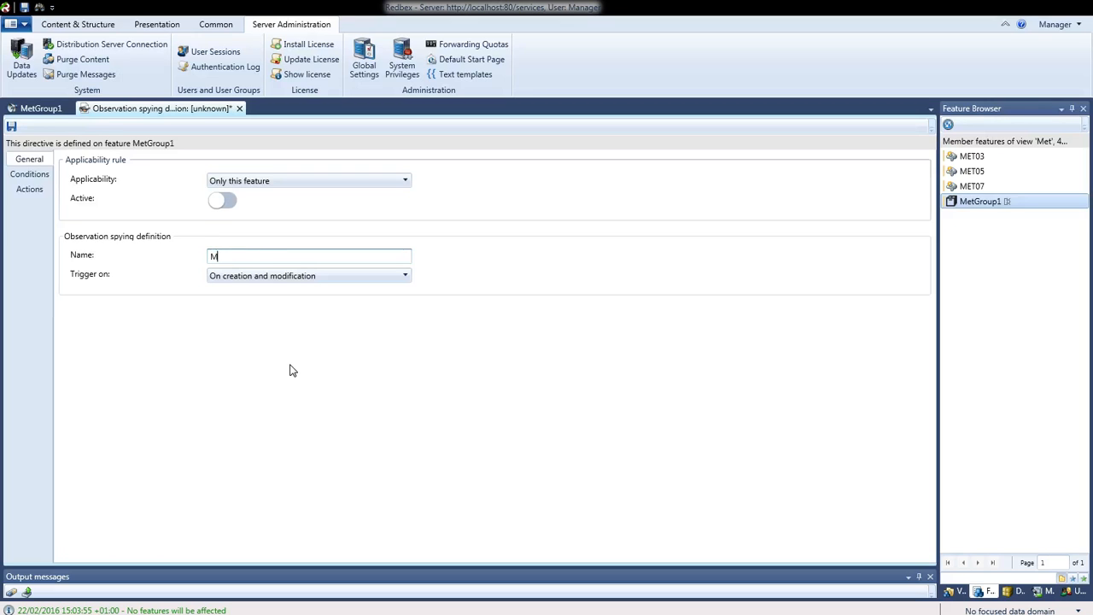
pyautogui.write('etDef01')
pyautogui.click(406, 181)
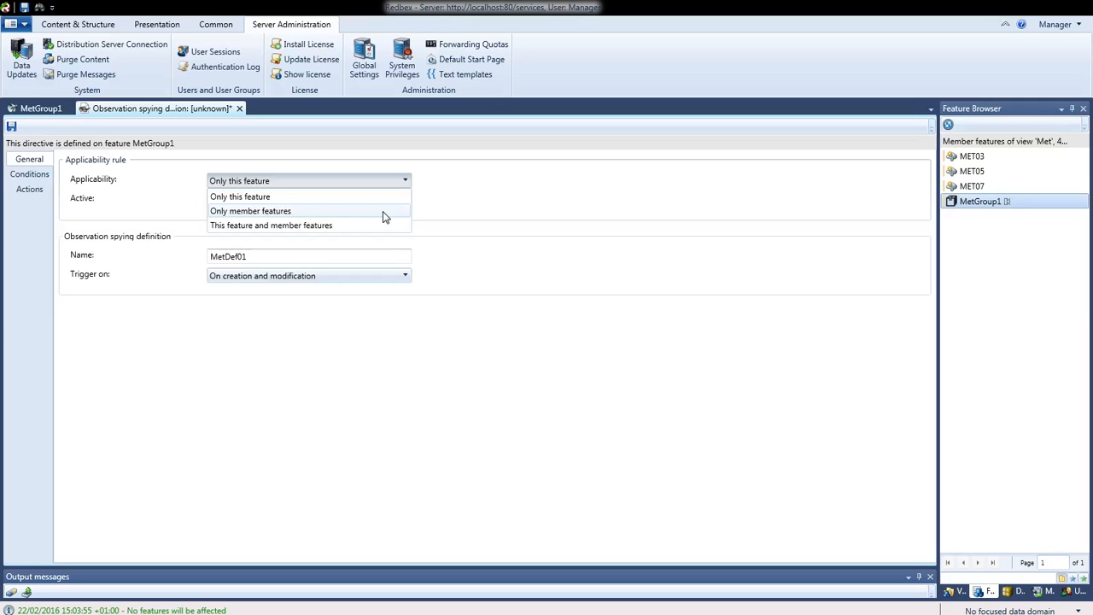
# Set applicability to 'Only member features' and switch the definition's Active toggle on
pyautogui.click(384, 217)
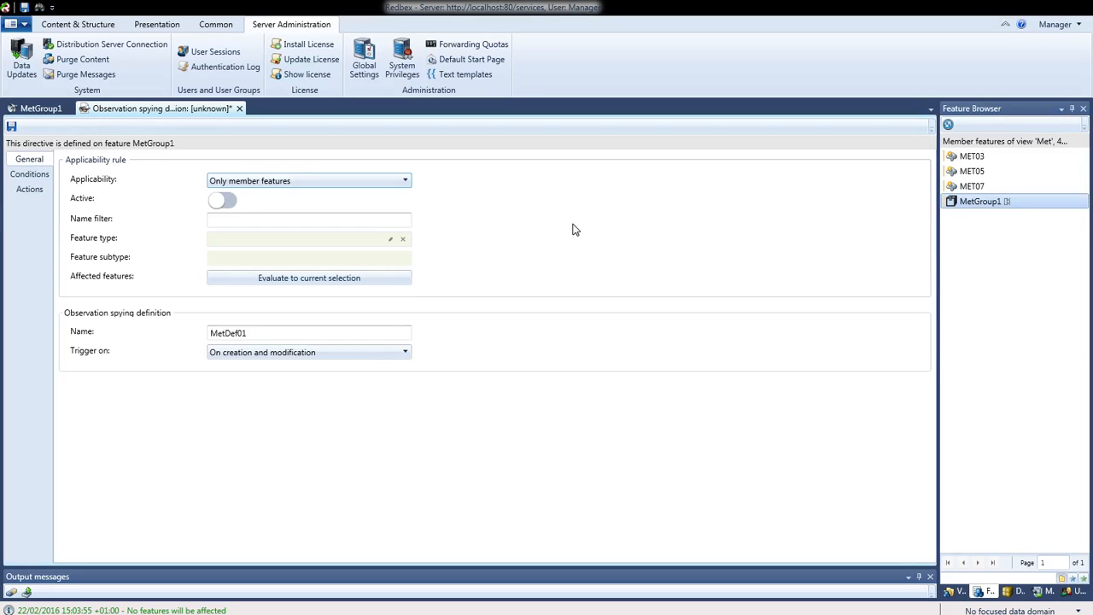
pyautogui.click(226, 202)
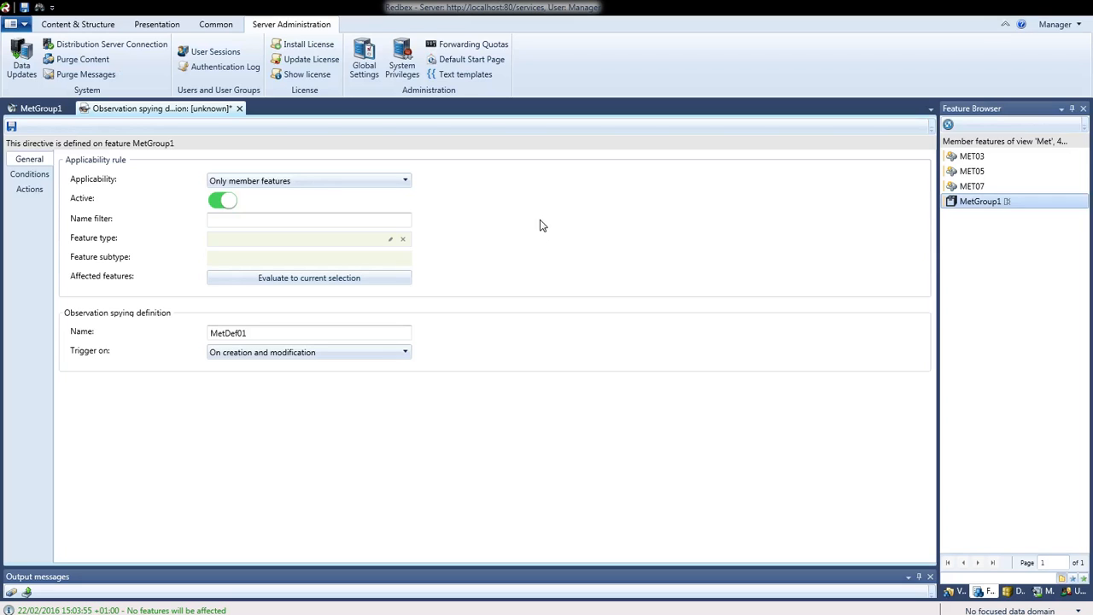
pyautogui.click(216, 206)
pyautogui.click(216, 208)
pyautogui.click(237, 219)
pyautogui.write('MET')
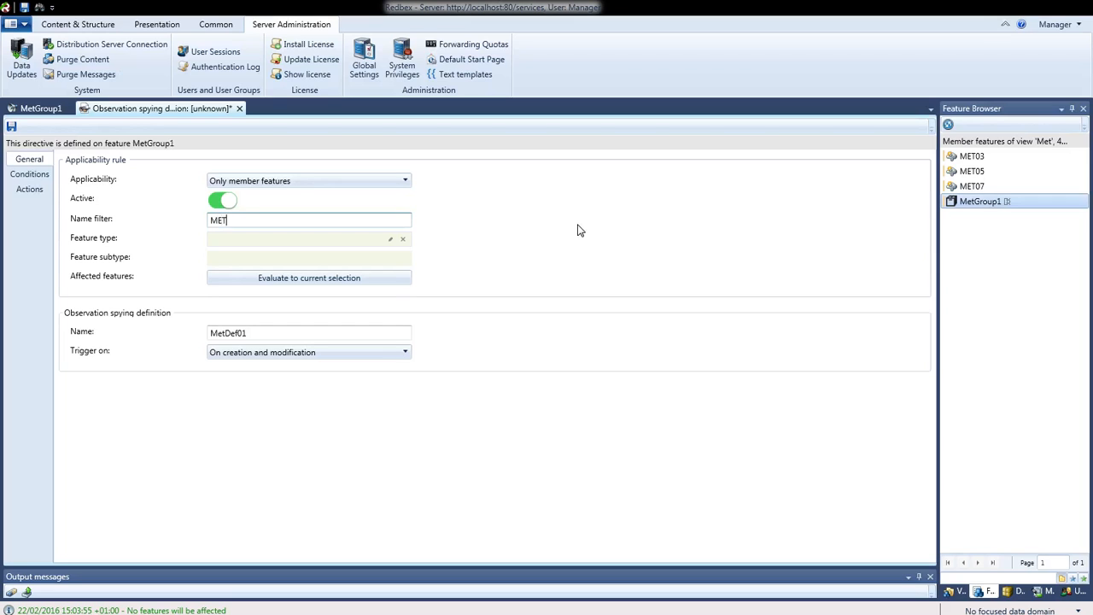
pyautogui.write('03')
pyautogui.press('BackSpace')
pyautogui.press('BackSpace')
pyautogui.press('BackSpace')
pyautogui.press('BackSpace')
pyautogui.press('BackSpace')
pyautogui.press('BackSpace')
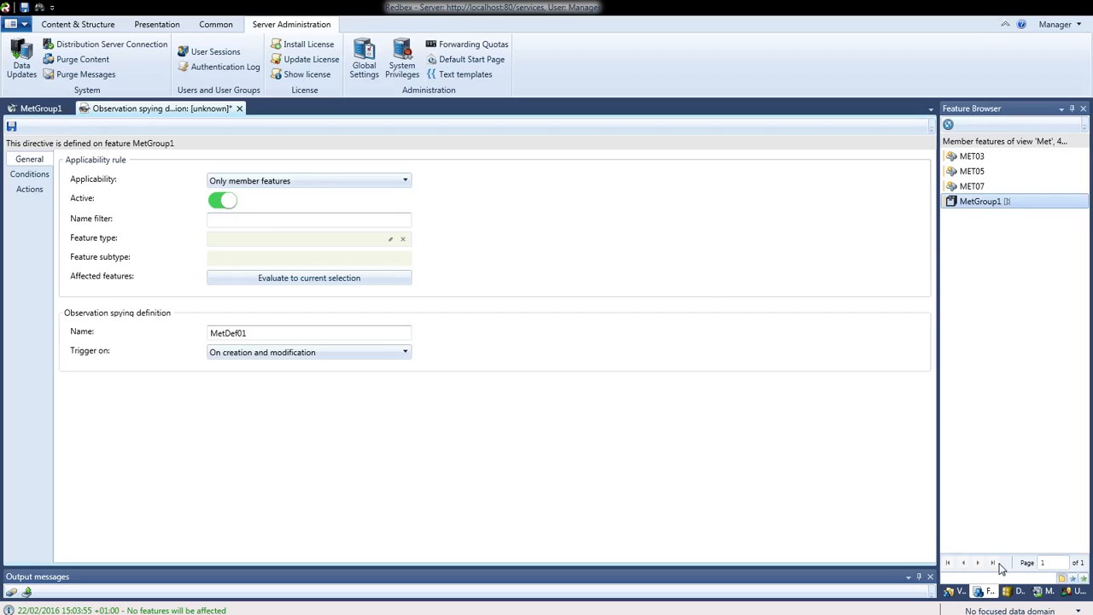
# Drag Meteorological Situation from the Data Domain Explorer into MetDef01's Feature type field
pyautogui.click(1008, 594)
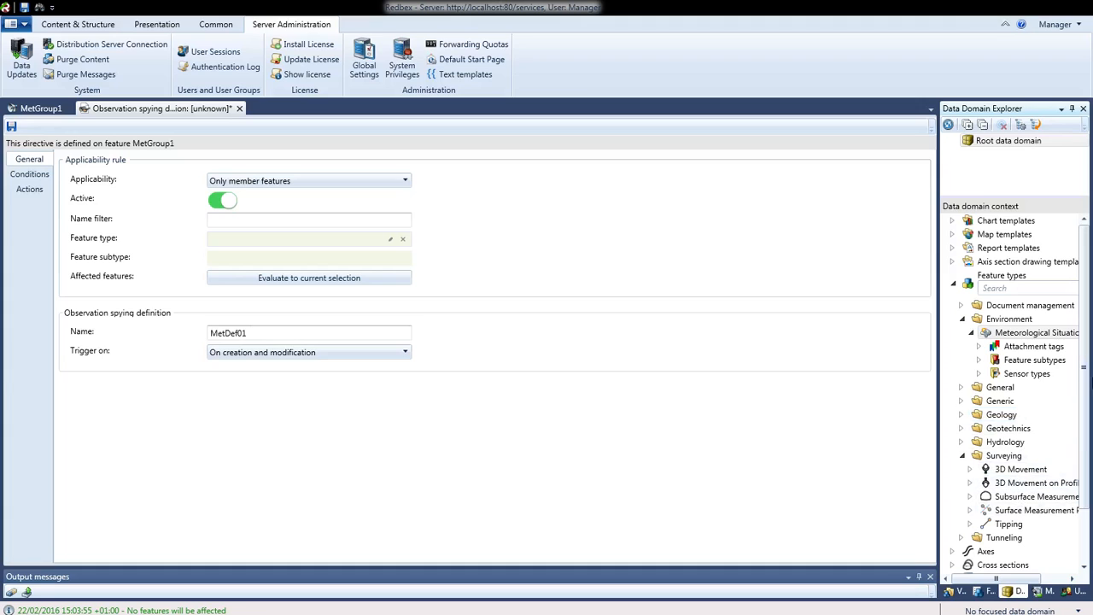
pyautogui.scroll(-2, 1087, 378)
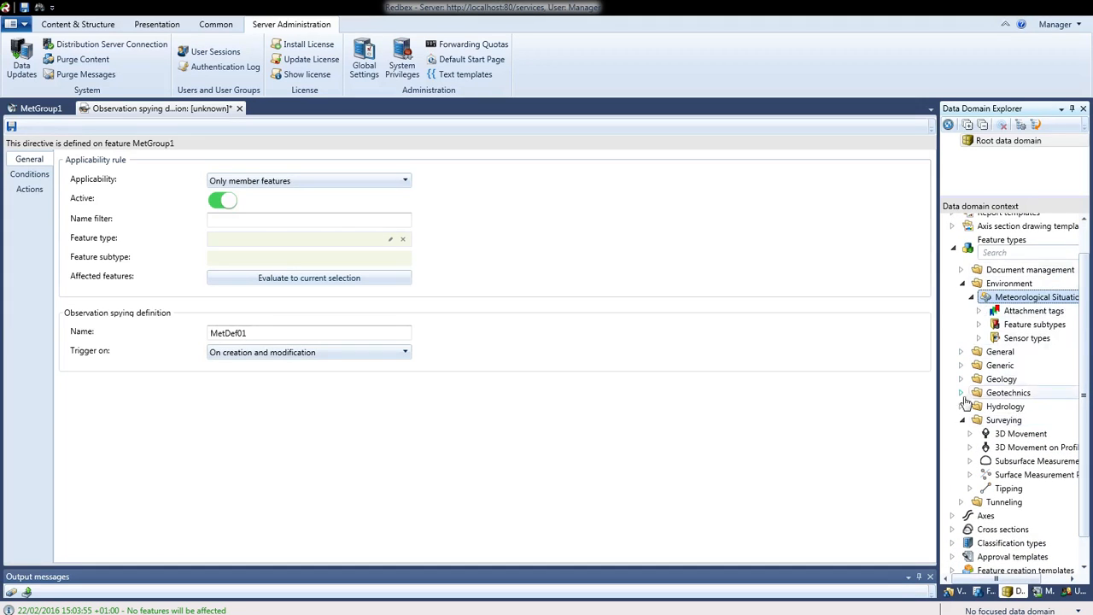
pyautogui.click(961, 421)
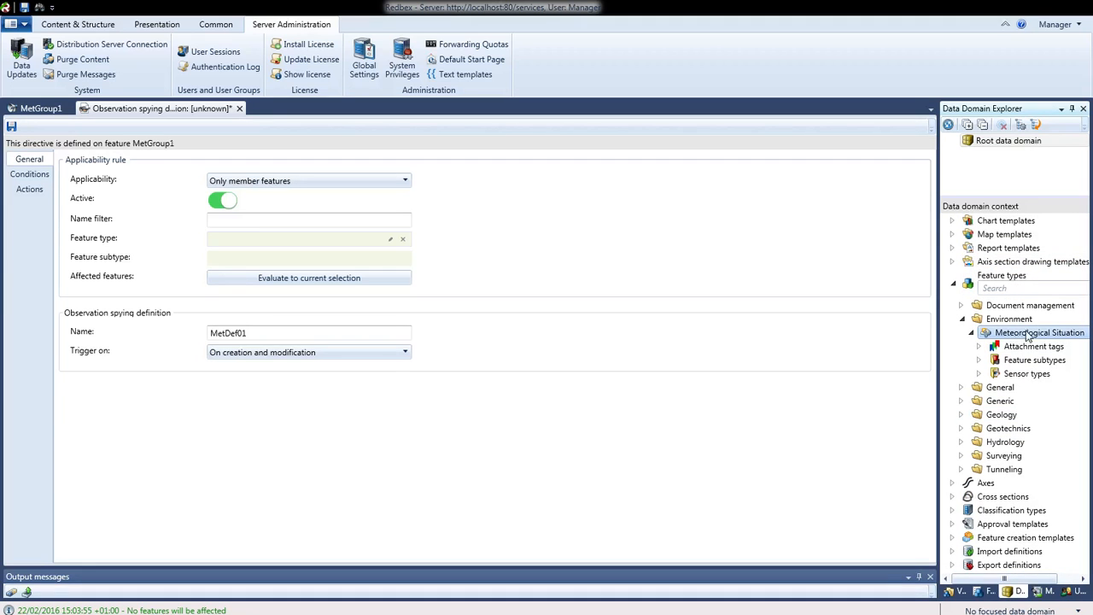
pyautogui.moveTo(1017, 336); pyautogui.dragTo(337, 244)
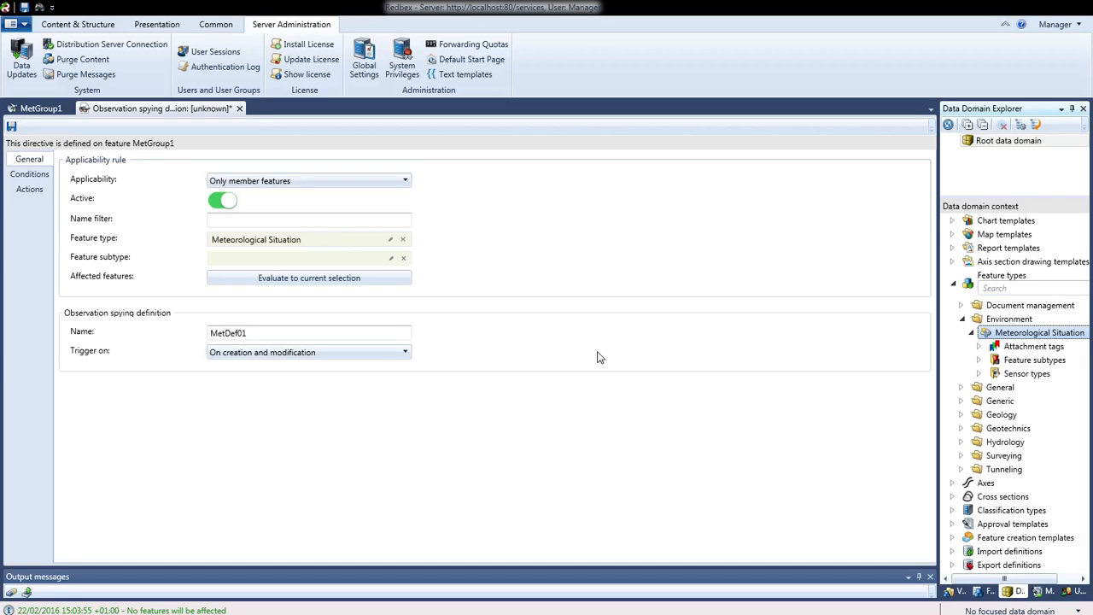
# Review the Met view's member features, then expand Tunneling and Surveying and select a Surveying type
pyautogui.click(954, 592)
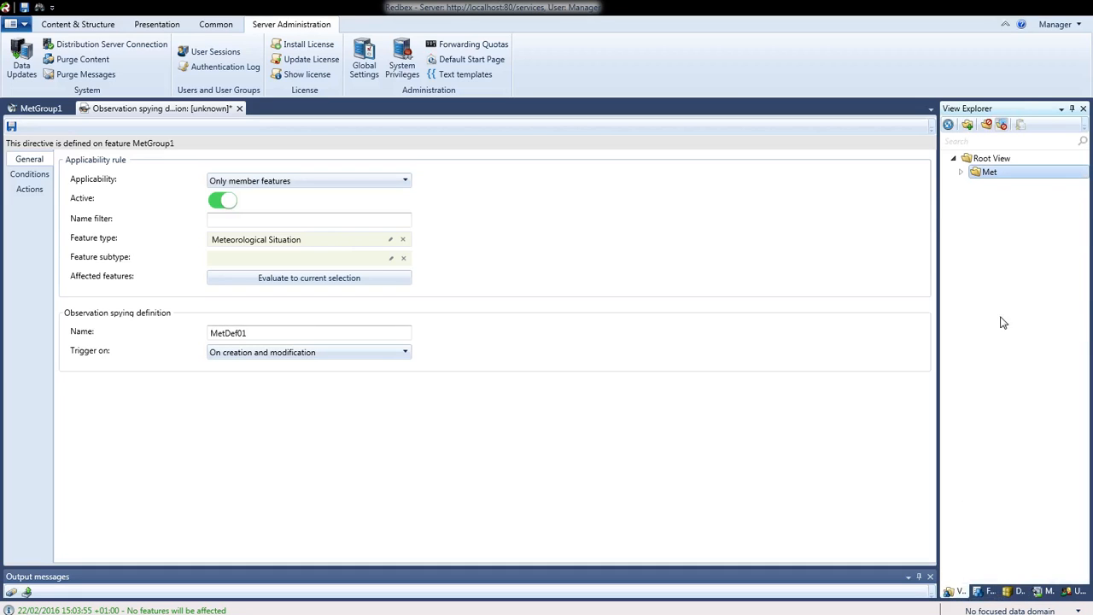
pyautogui.click(984, 591)
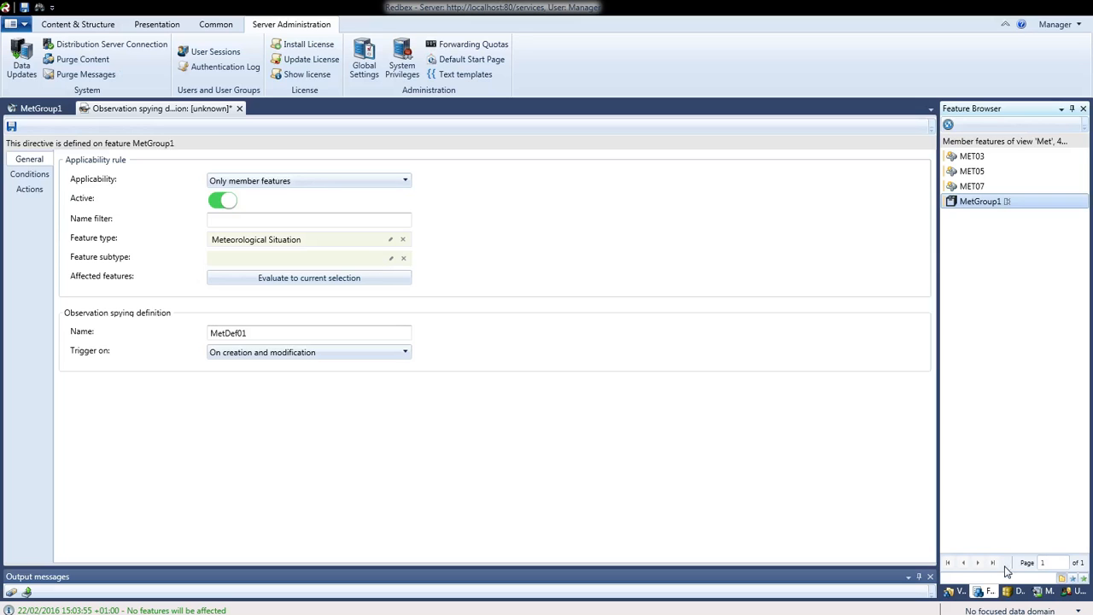
pyautogui.click(1017, 591)
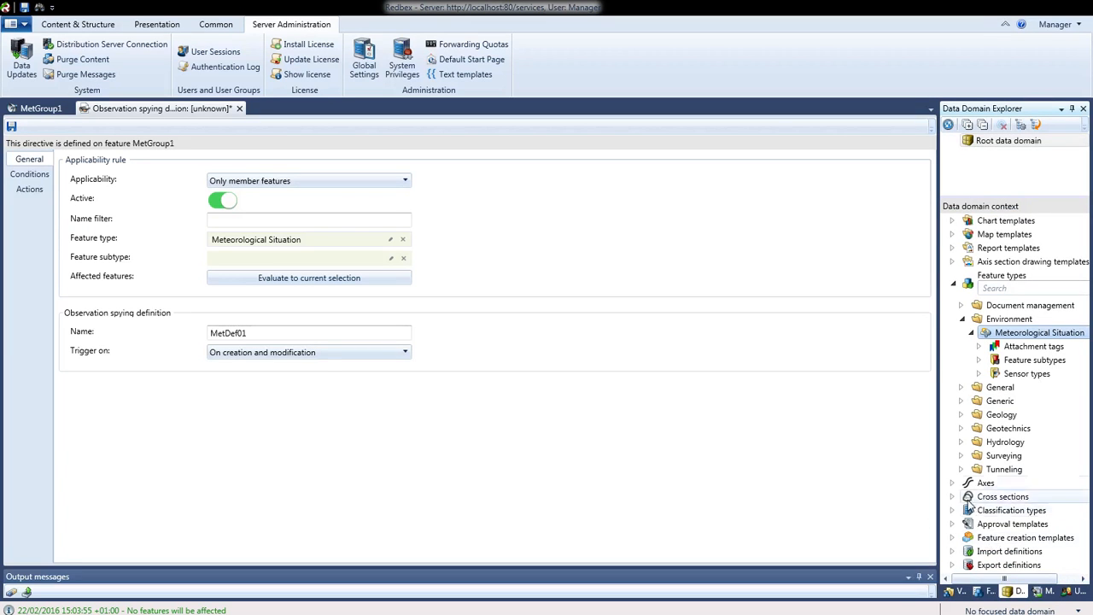
pyautogui.click(961, 469)
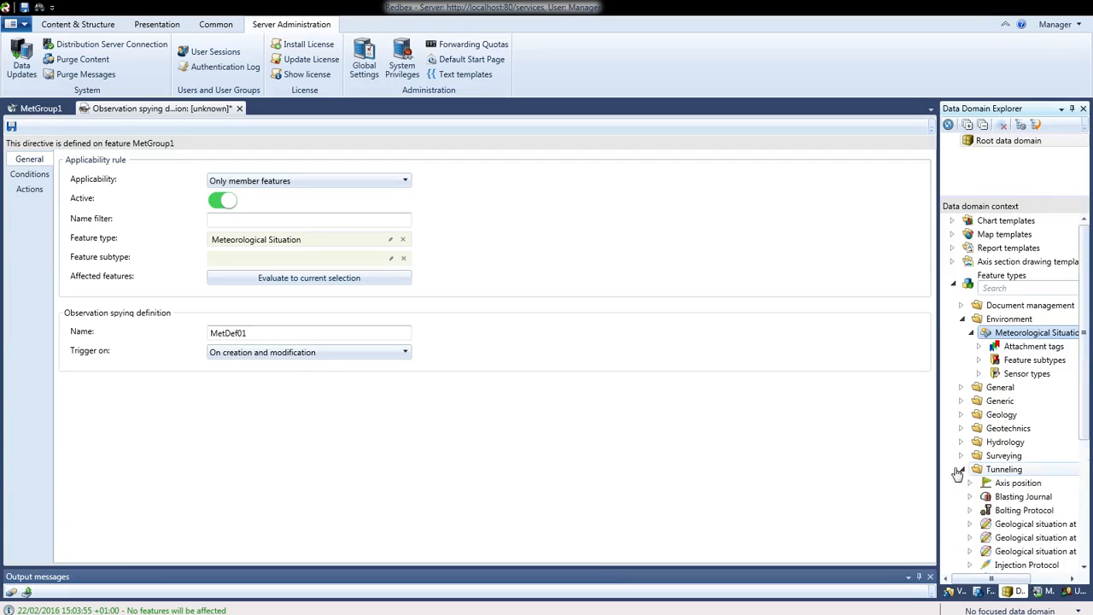
pyautogui.click(961, 455)
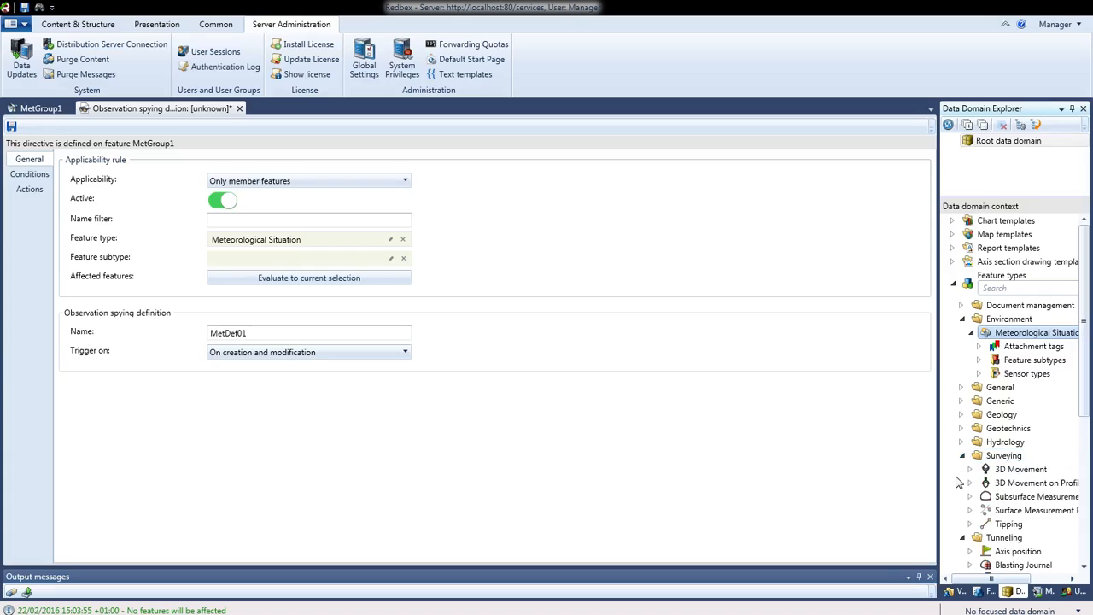
pyautogui.click(1038, 483)
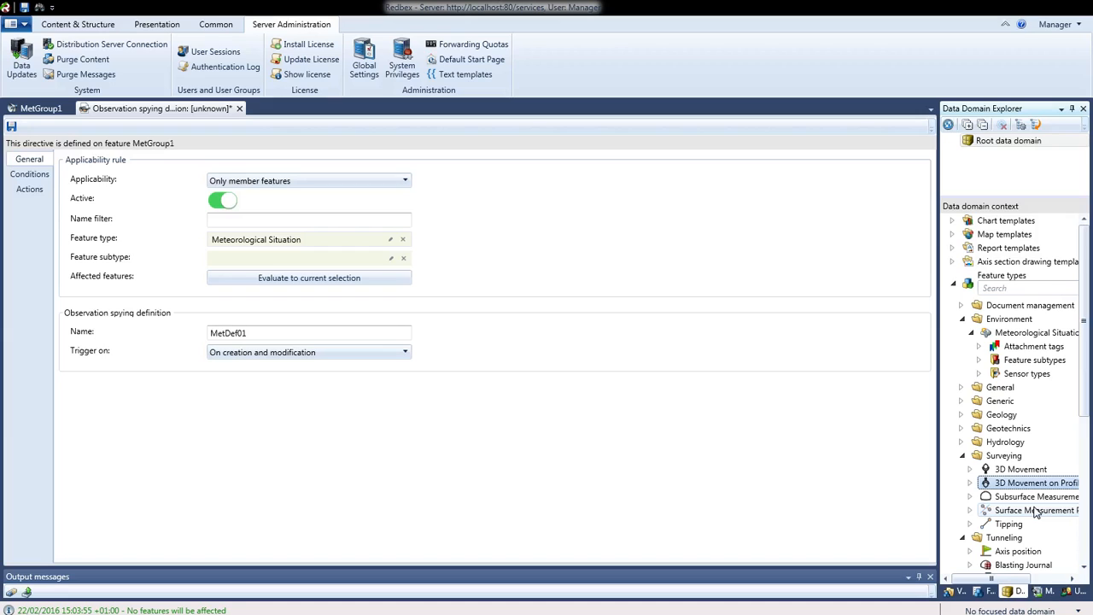
# Evaluate the directive to see it affects MET03, MET05 and MET07, then relist the Met view members
pyautogui.click(951, 592)
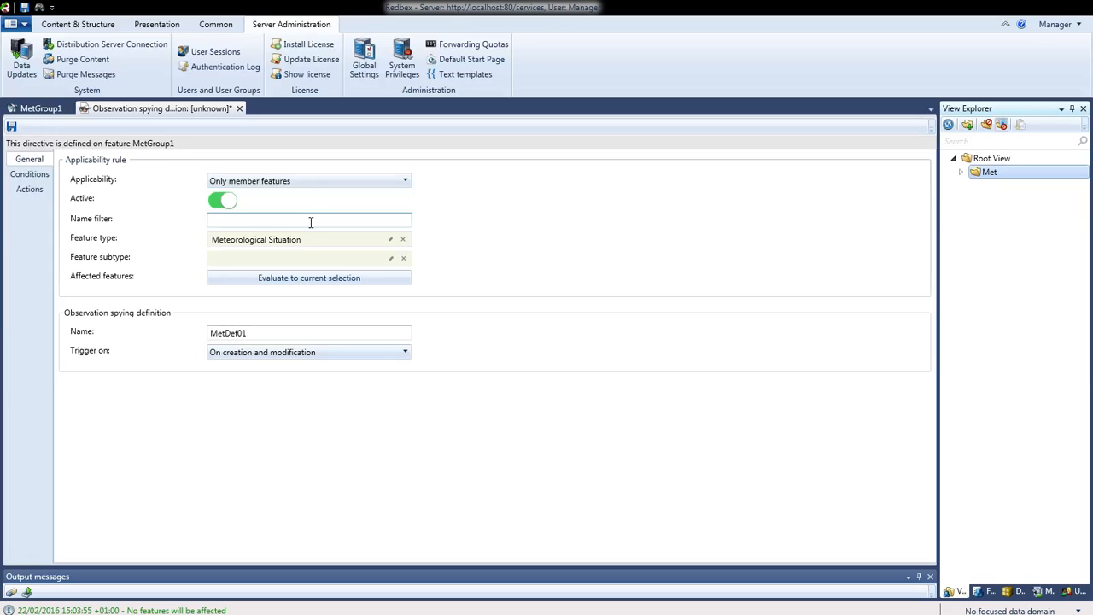
pyautogui.click(277, 286)
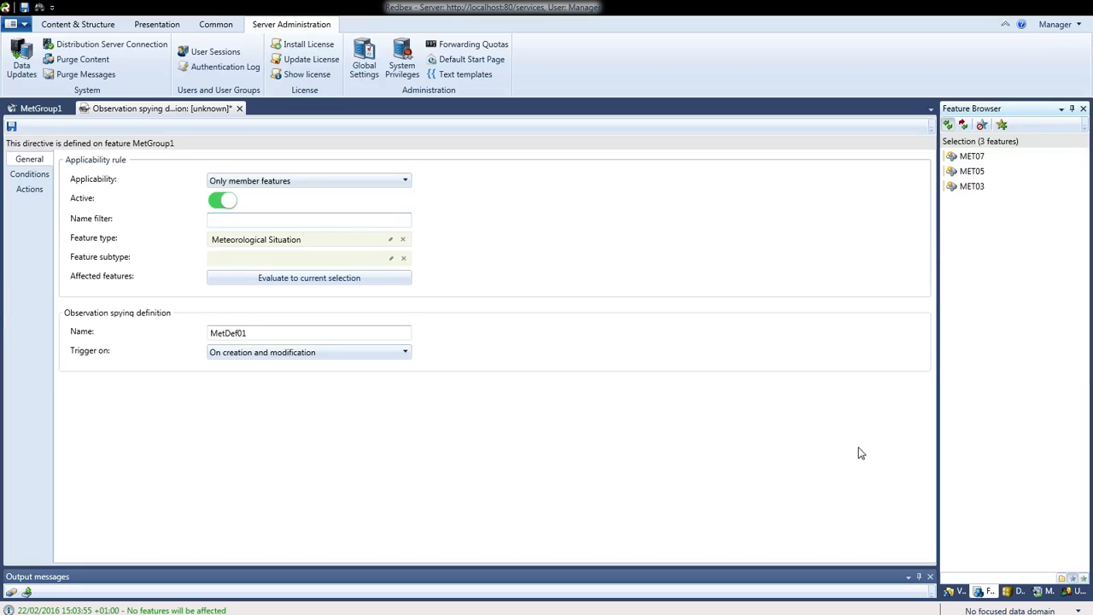
pyautogui.click(1062, 579)
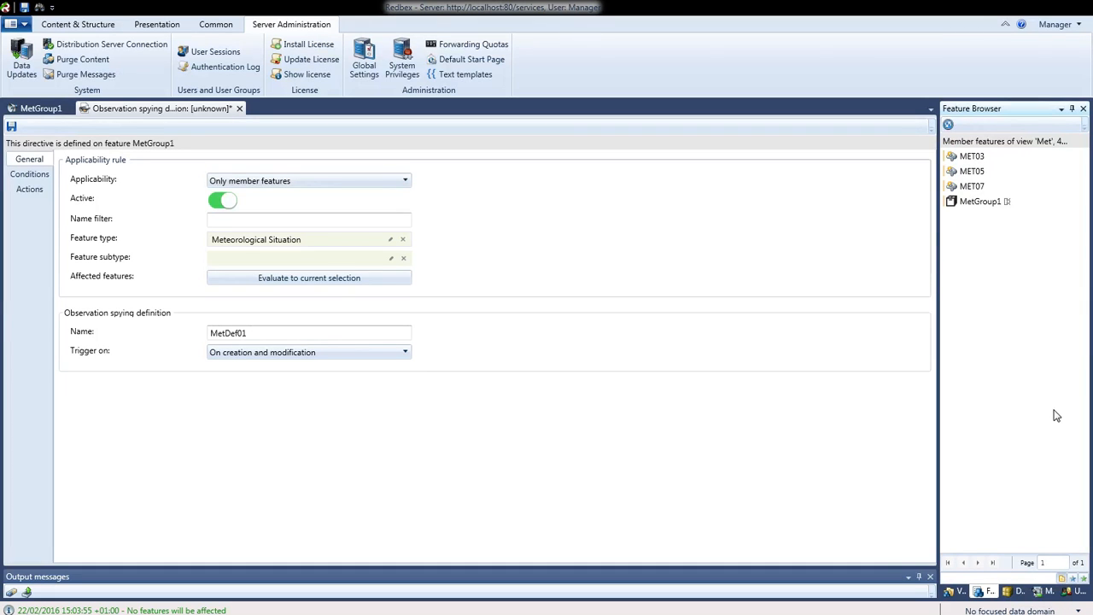
pyautogui.moveTo(1015, 203)
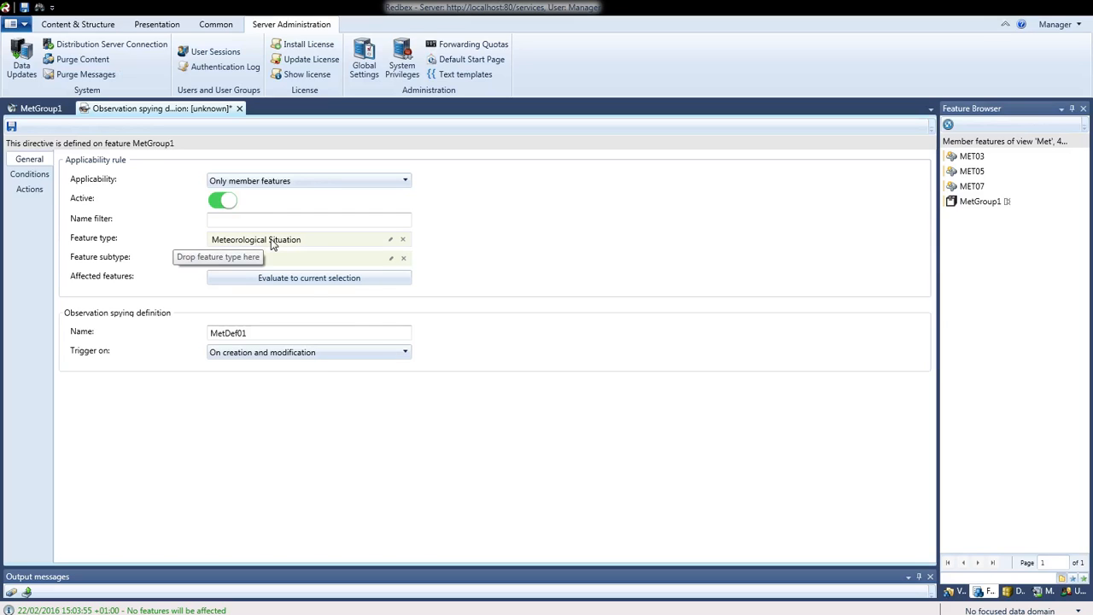
pyautogui.click(32, 176)
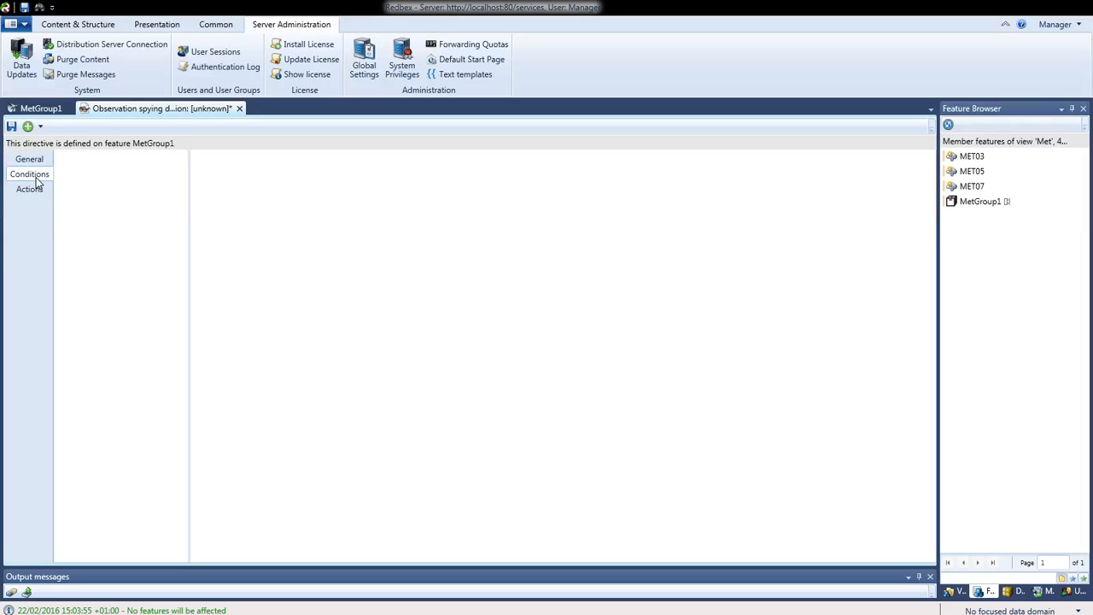
# Add a Tautology condition to MetDef01, then delete it so the Conditions list is empty
pyautogui.click(40, 128)
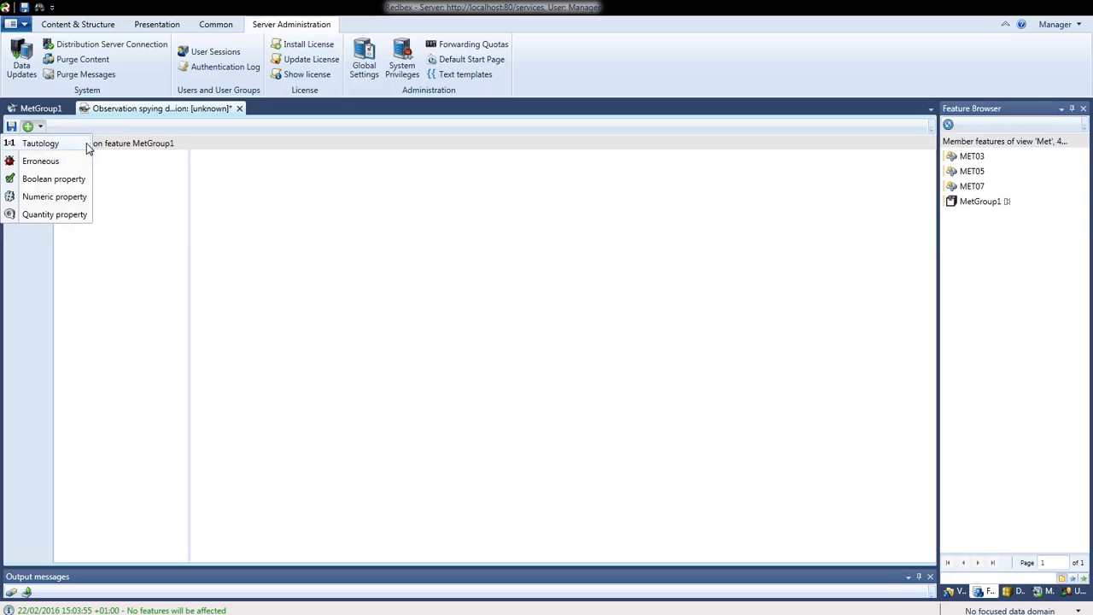
pyautogui.click(35, 145)
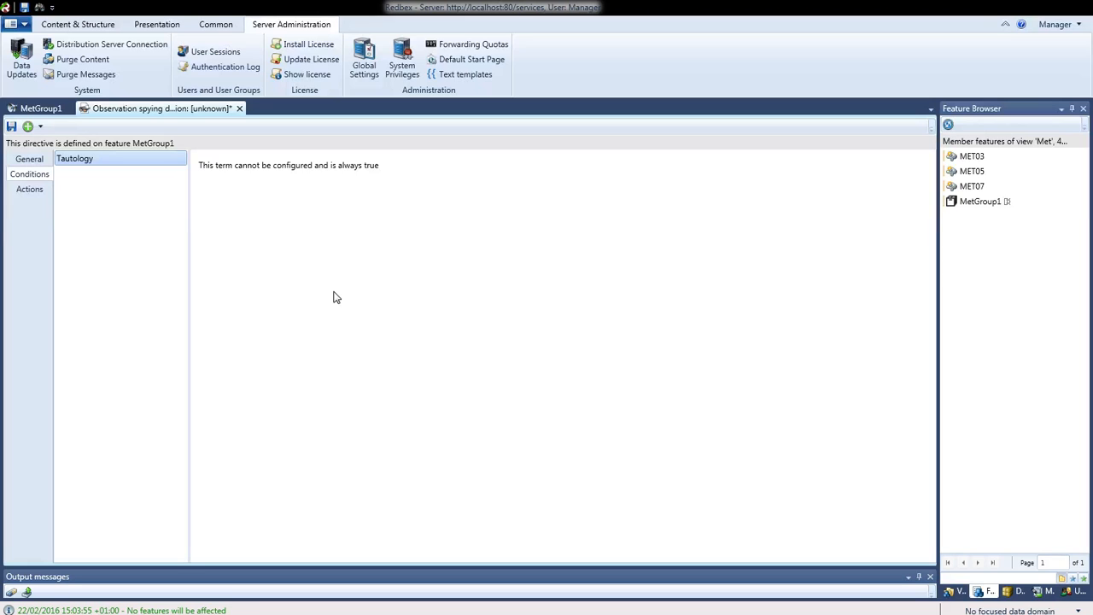
pyautogui.click(42, 161)
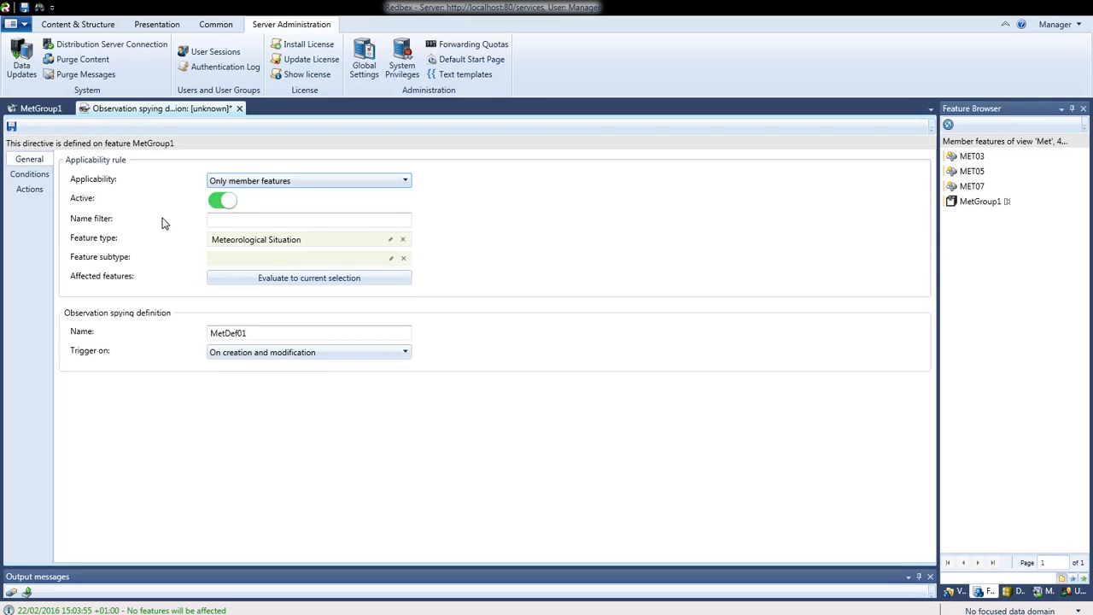
pyautogui.click(34, 175)
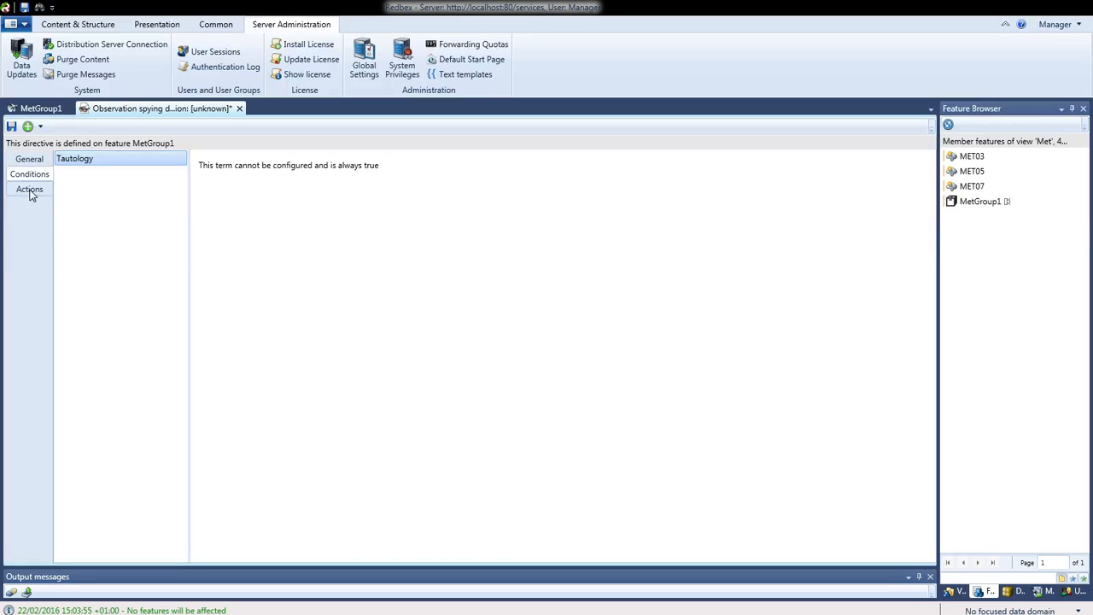
pyautogui.rightClick(122, 166)
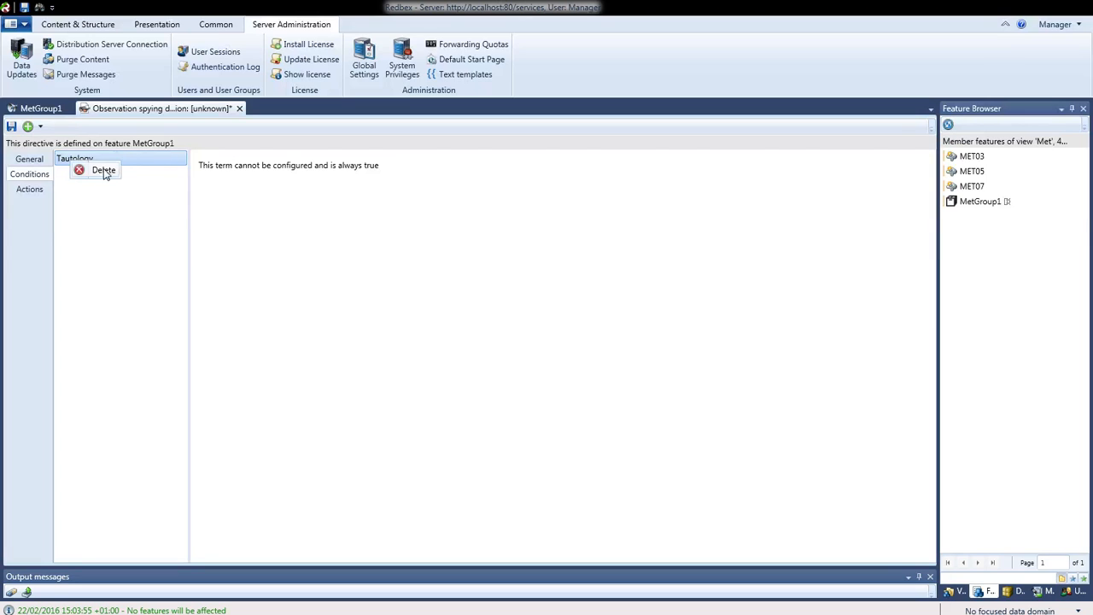
pyautogui.click(103, 171)
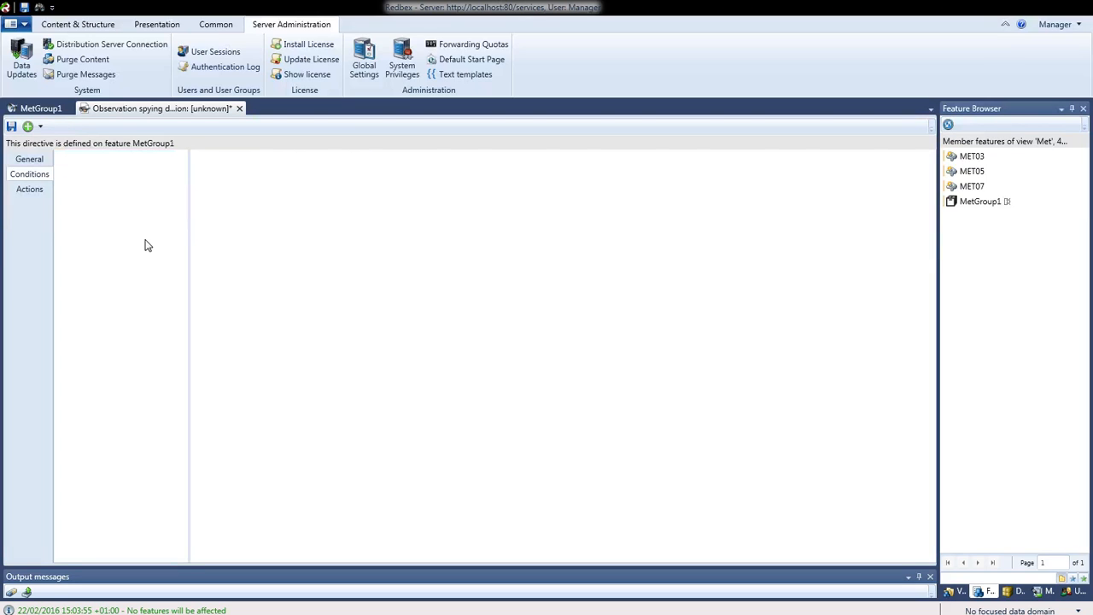
pyautogui.click(40, 126)
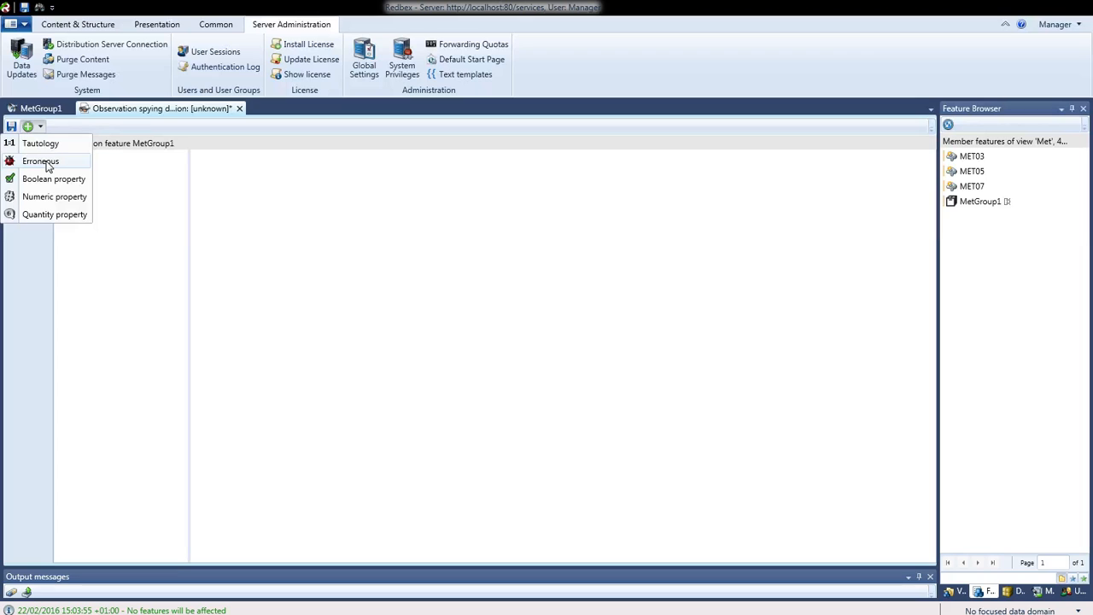
pyautogui.click(43, 161)
pyautogui.click(68, 163)
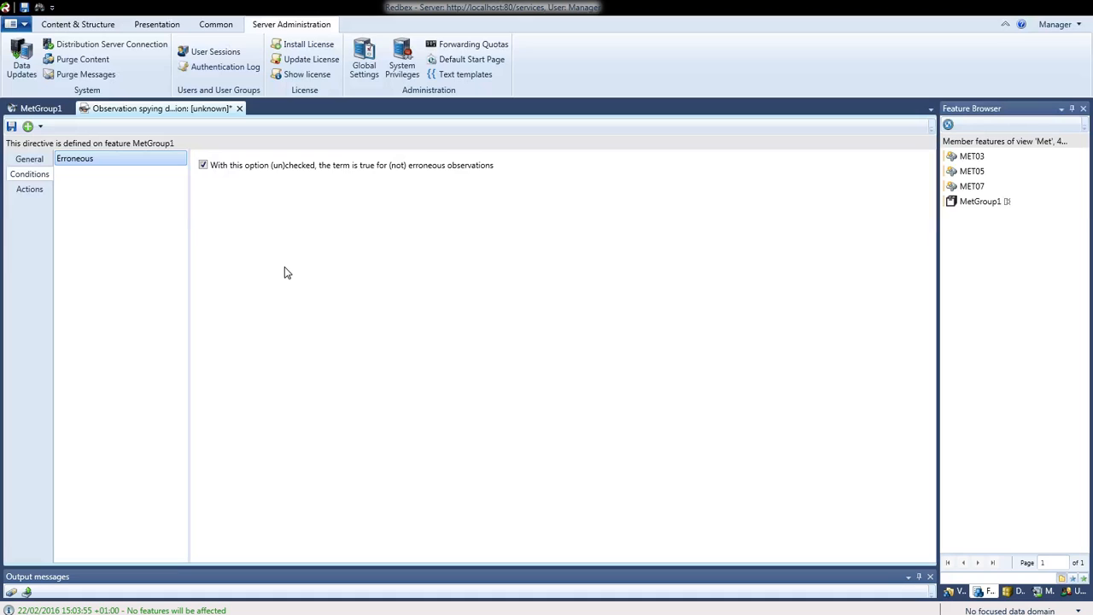
pyautogui.click(203, 165)
pyautogui.rightClick(120, 164)
pyautogui.click(108, 171)
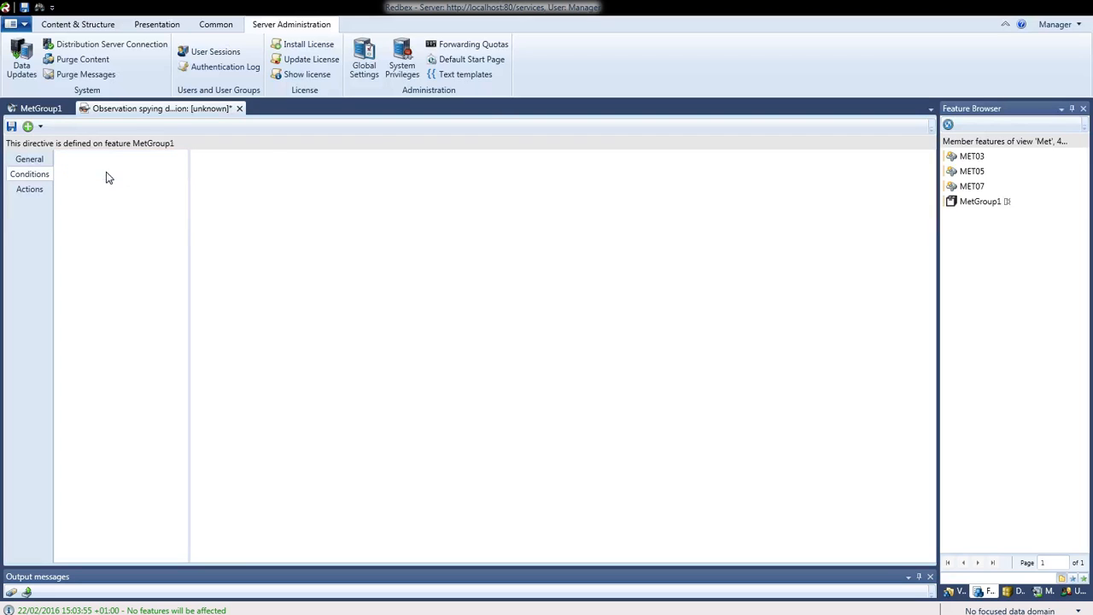
pyautogui.click(40, 126)
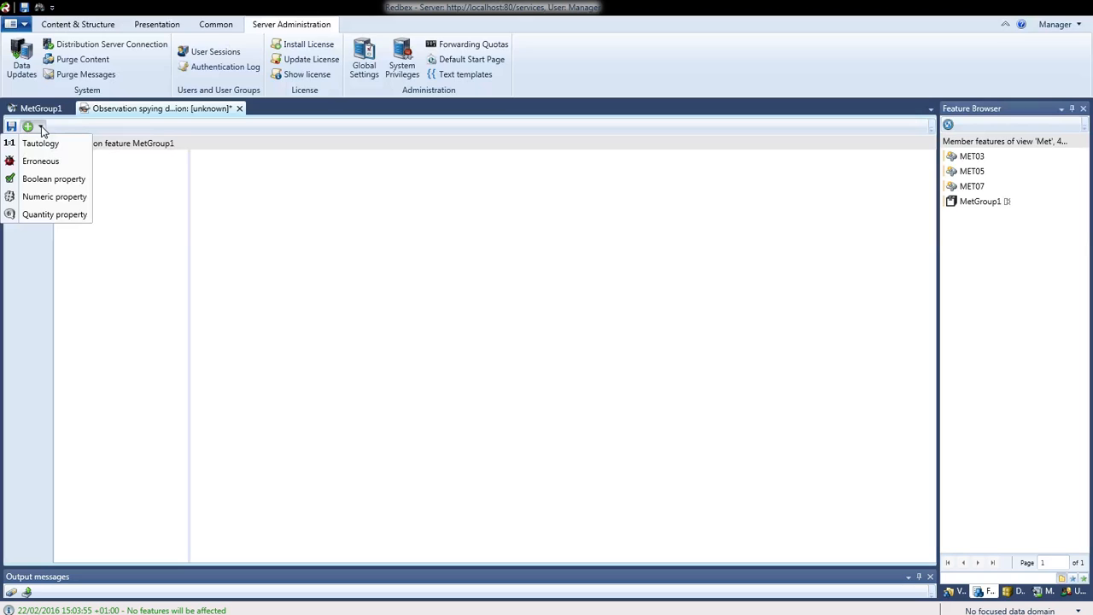
pyautogui.click(53, 181)
# Inspect the Boolean property condition, toggle its Value to react to on and off, then delete it
pyautogui.click(68, 165)
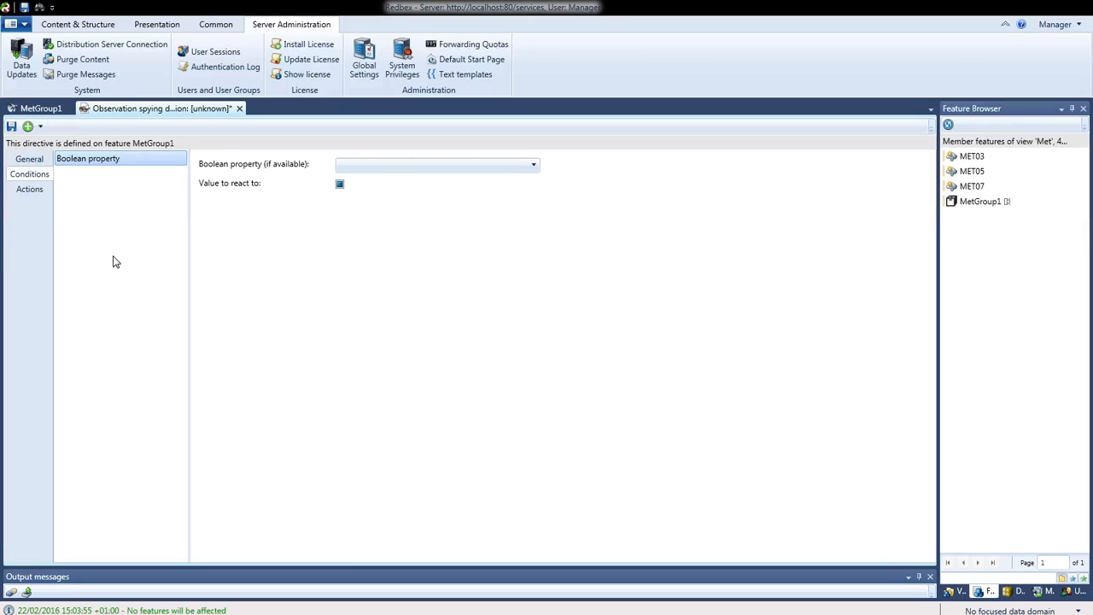
pyautogui.click(536, 166)
pyautogui.click(536, 170)
pyautogui.click(341, 185)
pyautogui.click(342, 187)
pyautogui.rightClick(130, 165)
pyautogui.click(117, 169)
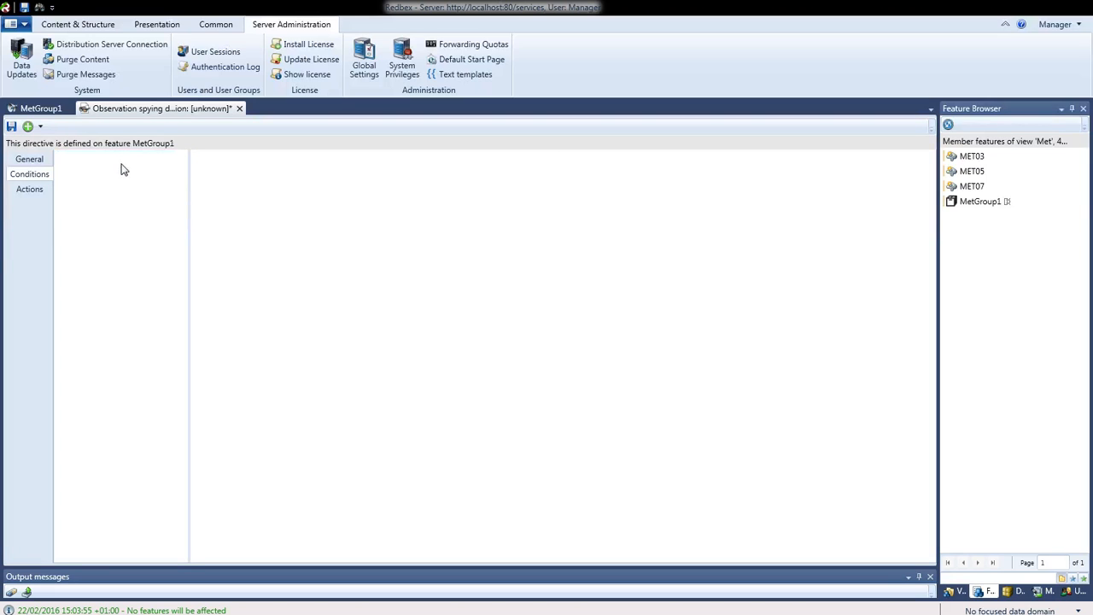
pyautogui.click(40, 127)
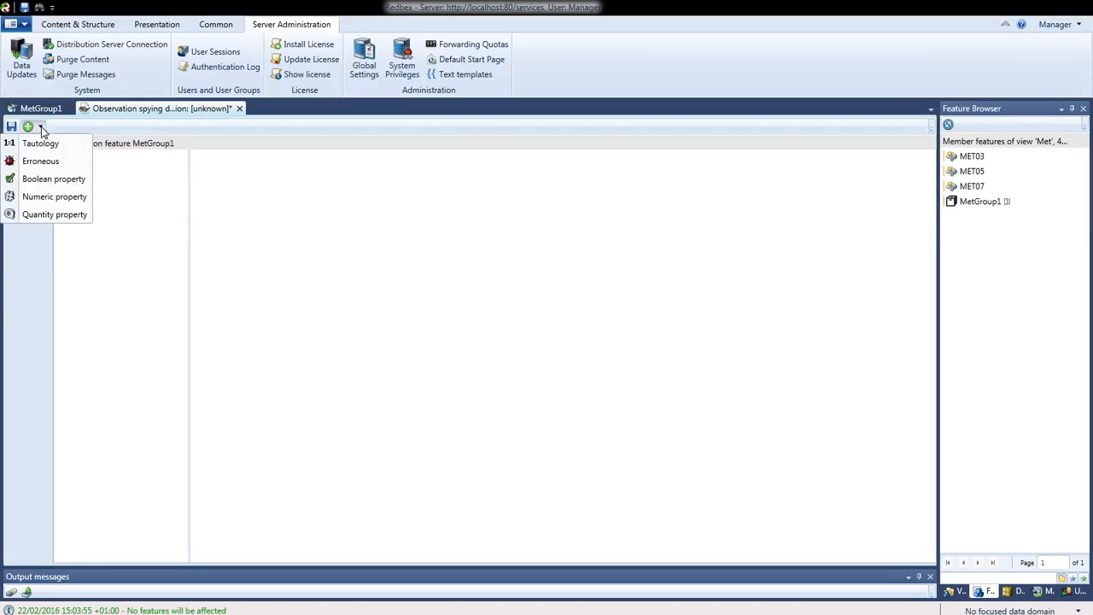
# Add a Numeric property condition on Air temperature with minimum 30 and maximum 1,000
pyautogui.click(42, 198)
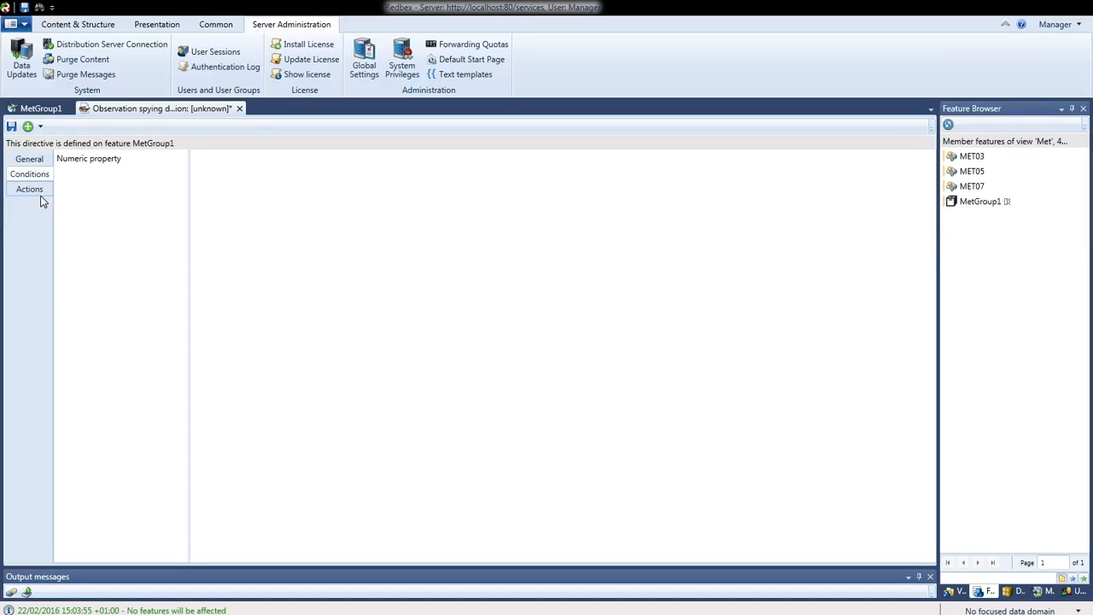
pyautogui.click(76, 162)
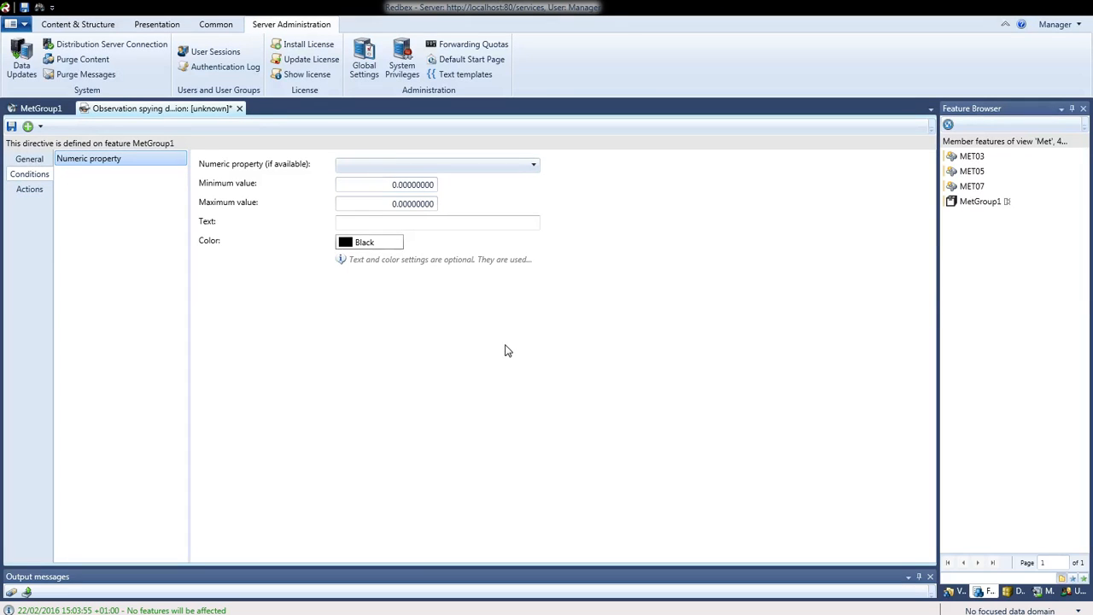
pyautogui.click(530, 169)
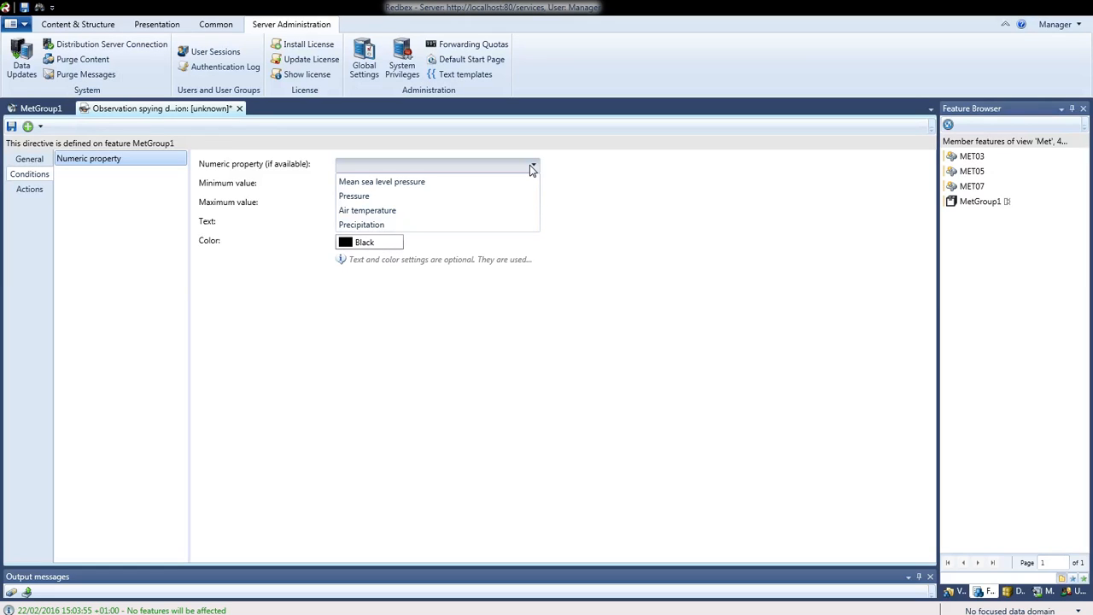
pyautogui.click(395, 212)
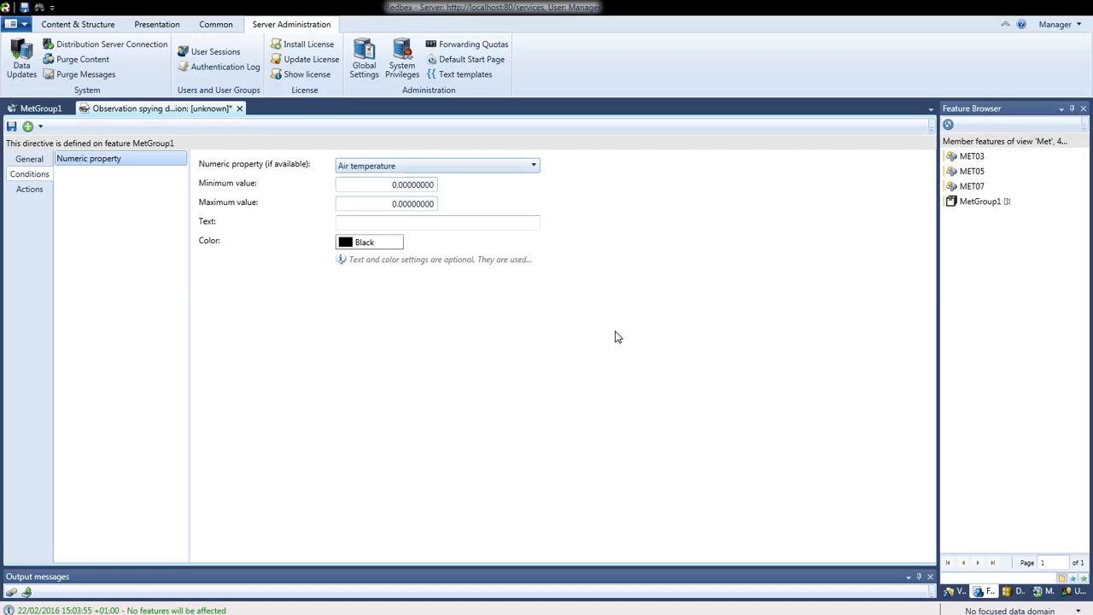
pyautogui.click(406, 185)
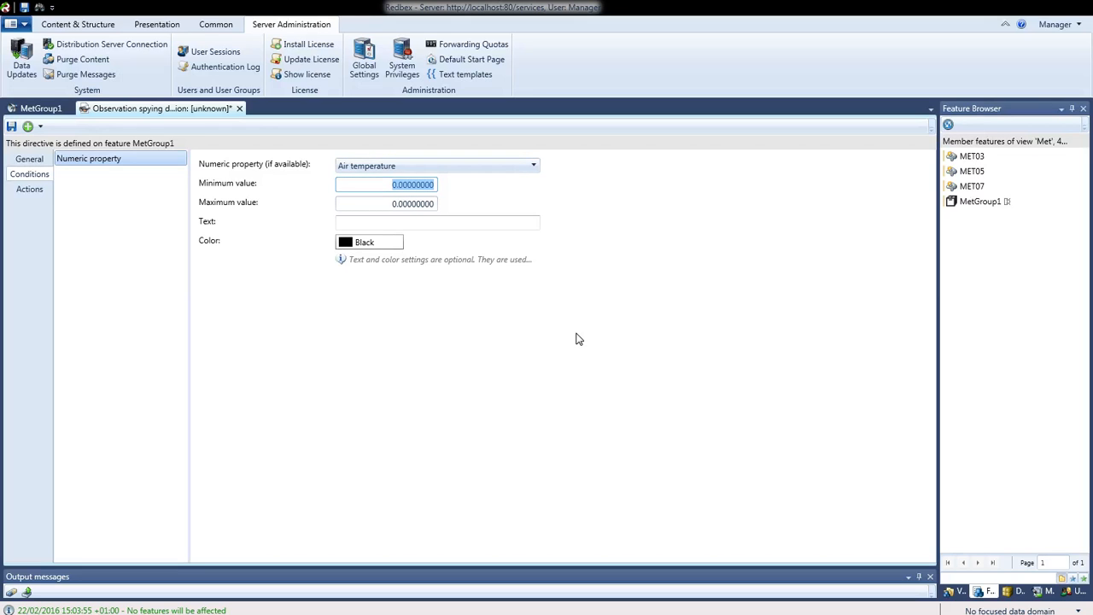
pyautogui.write('30')
pyautogui.click(428, 206)
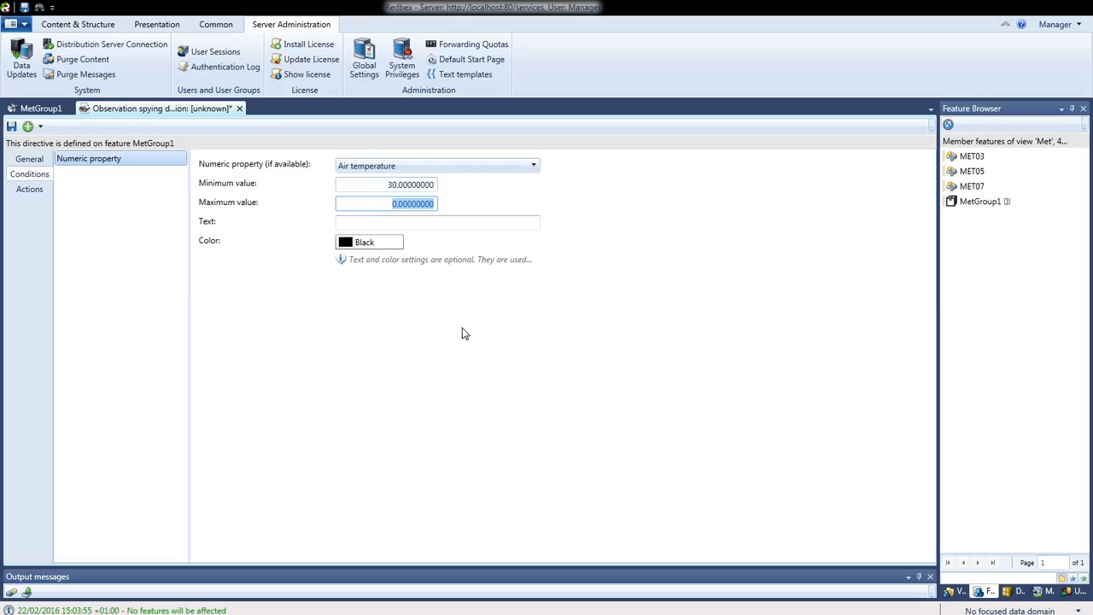
pyautogui.write('1,')
pyautogui.write('00')
pyautogui.write('0')
# Give the condition the text 'Temperature is far to high' and the colour Red
pyautogui.click(491, 224)
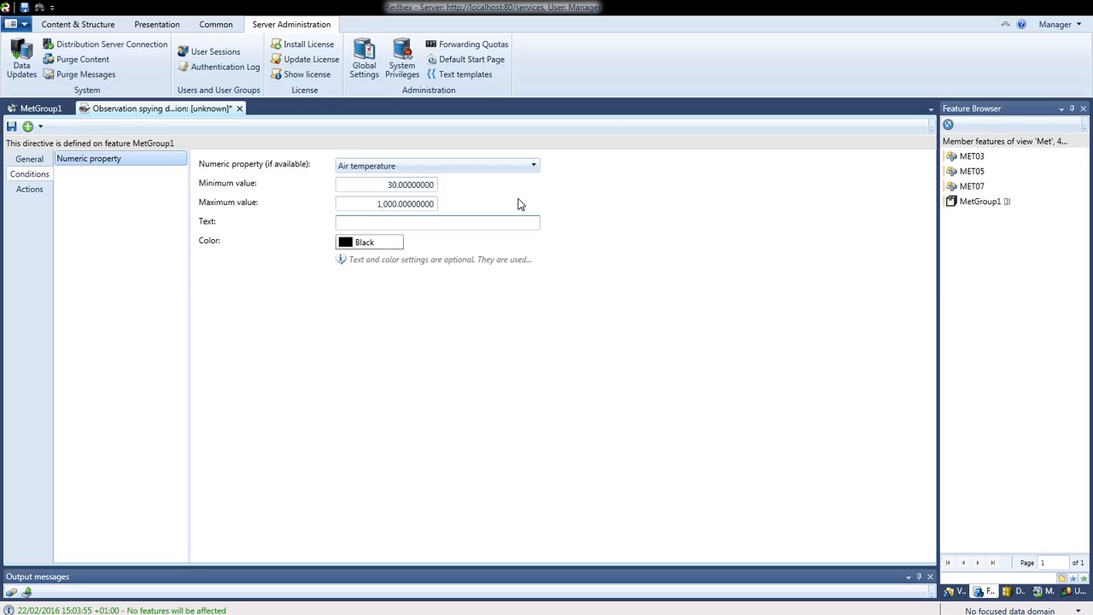
pyautogui.write('Temperature is far to high')
pyautogui.click(358, 245)
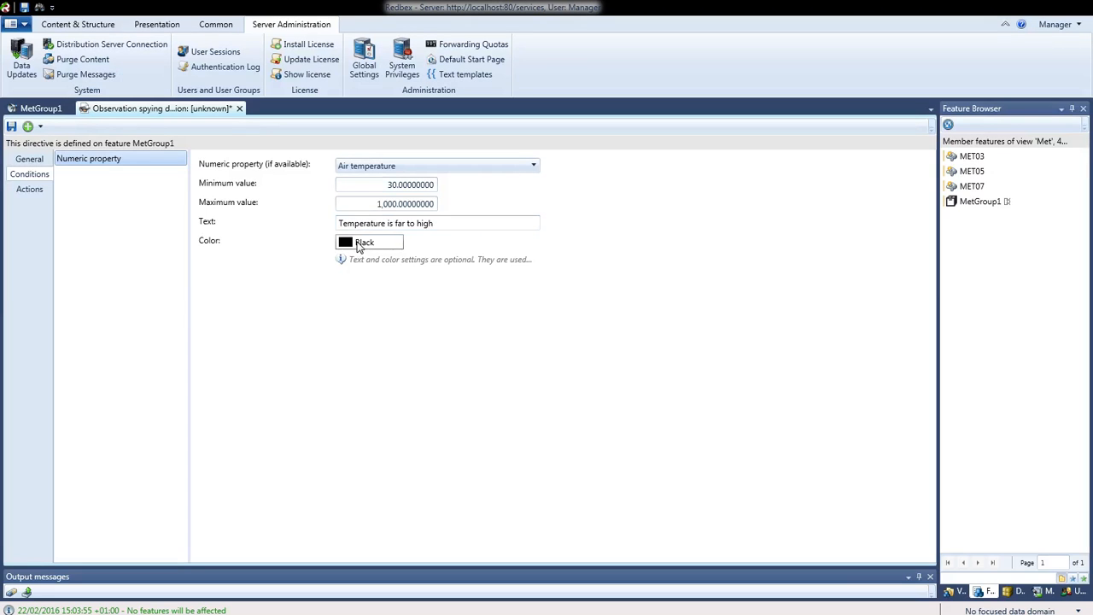
pyautogui.click(360, 244)
pyautogui.click(111, 277)
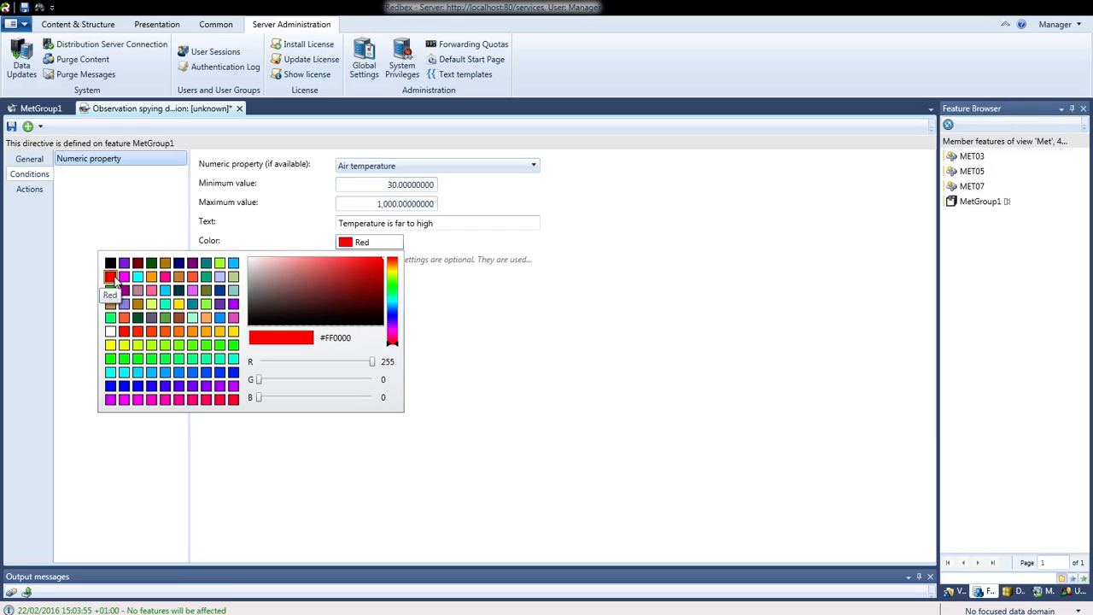
pyautogui.click(526, 403)
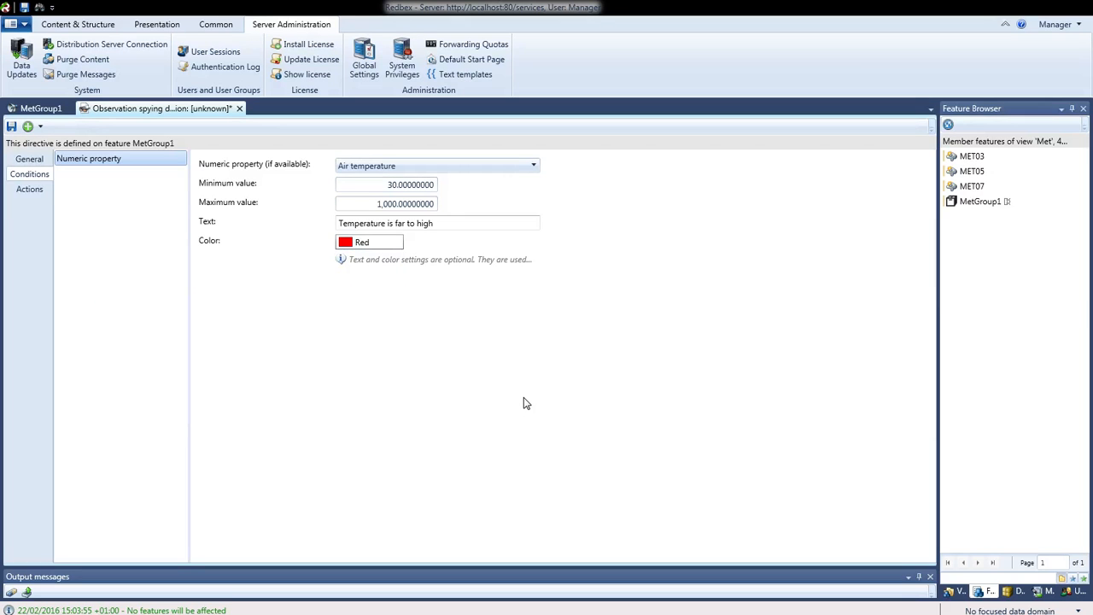
pyautogui.click(29, 160)
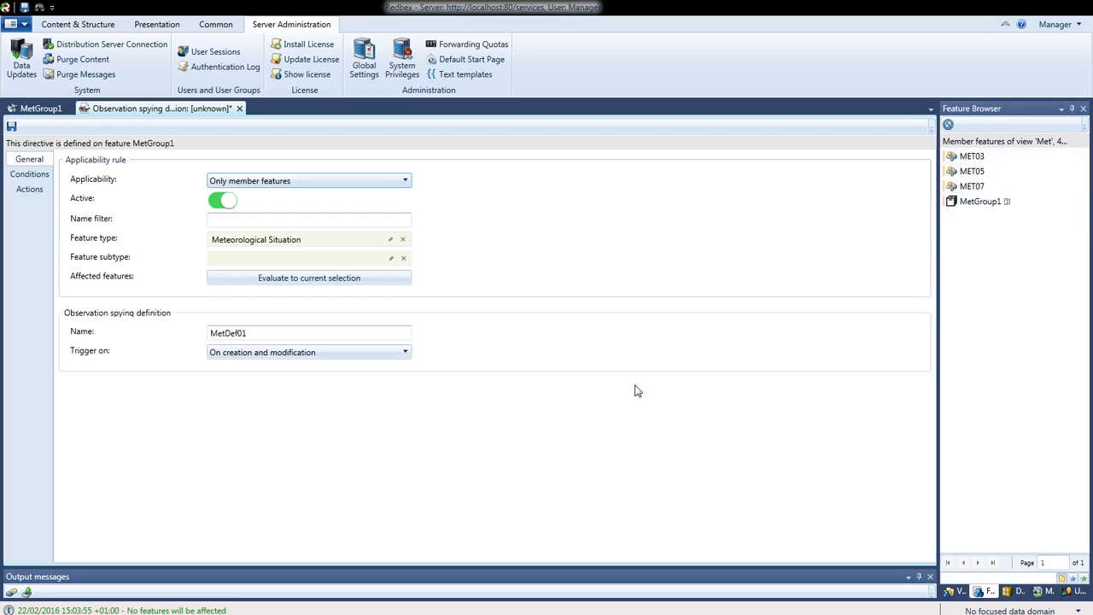
pyautogui.click(43, 175)
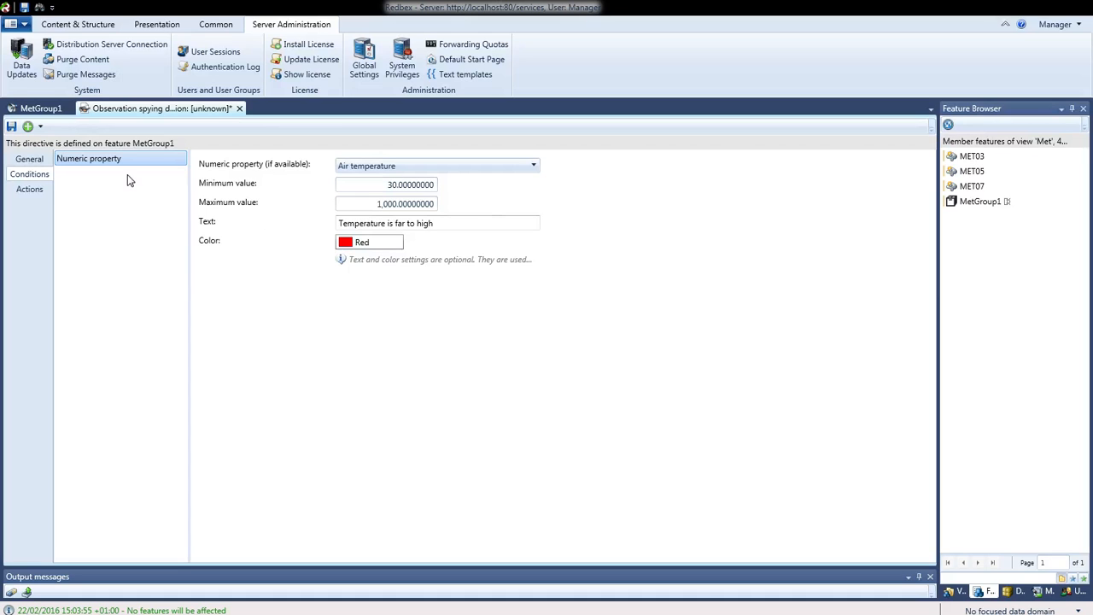
pyautogui.click(40, 127)
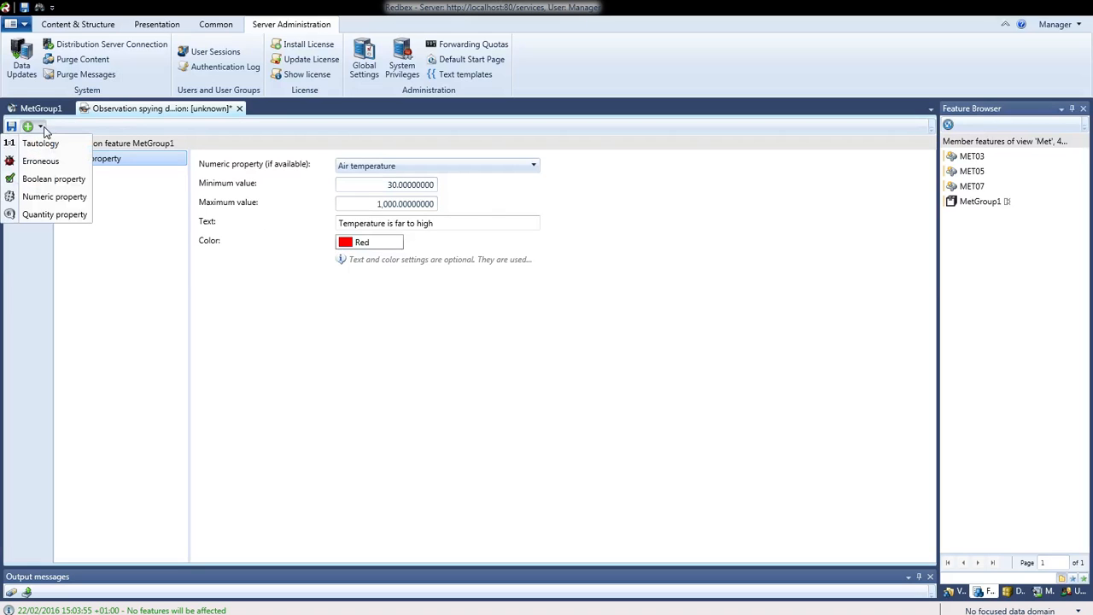
pyautogui.click(49, 215)
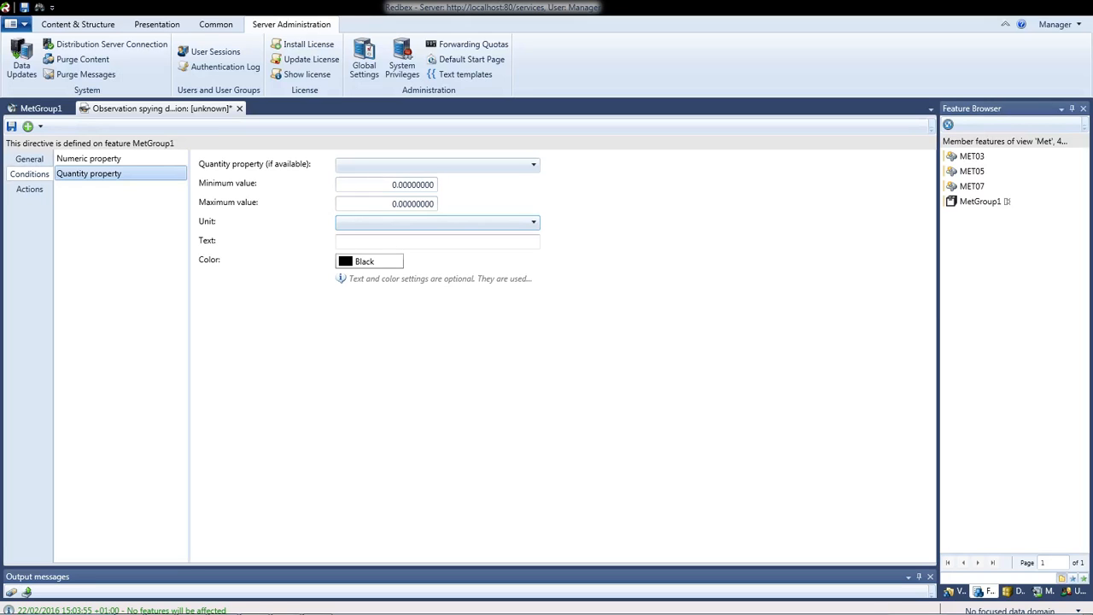
pyautogui.rightClick(117, 175)
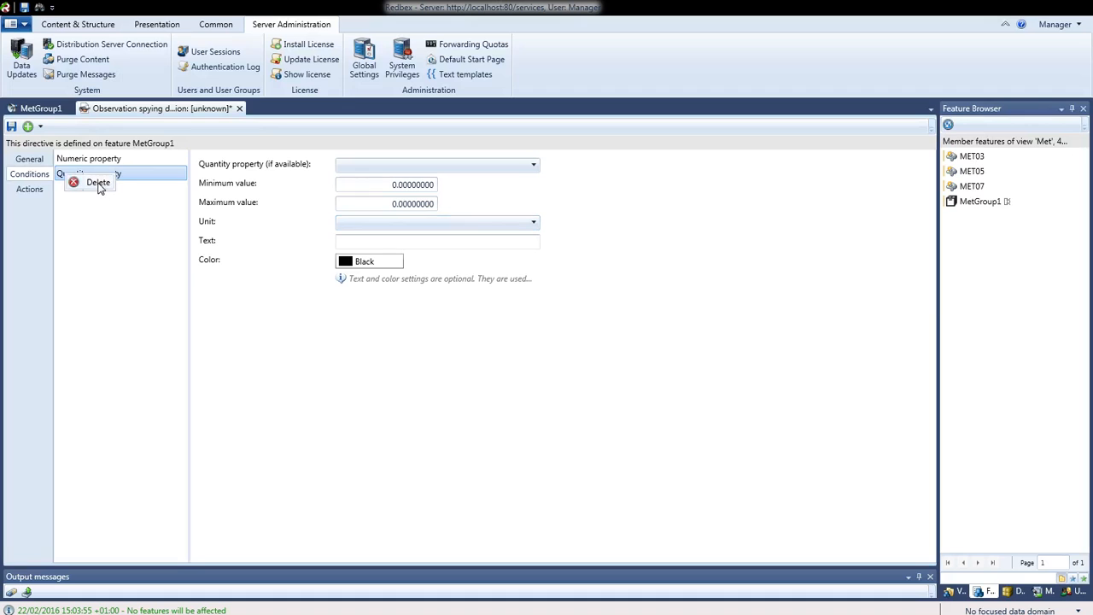
pyautogui.click(98, 184)
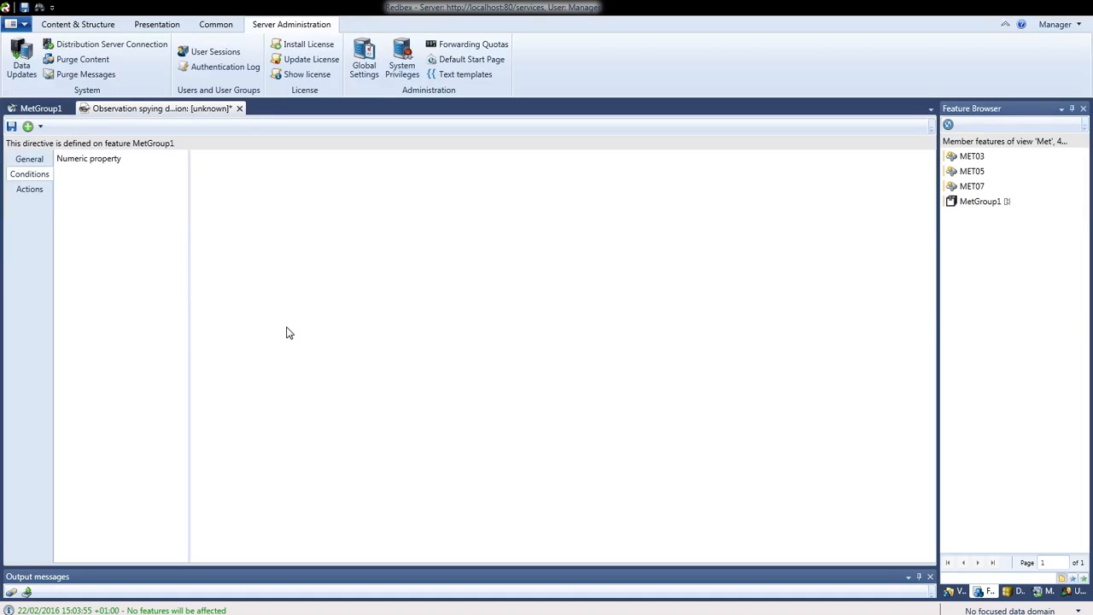
pyautogui.click(106, 162)
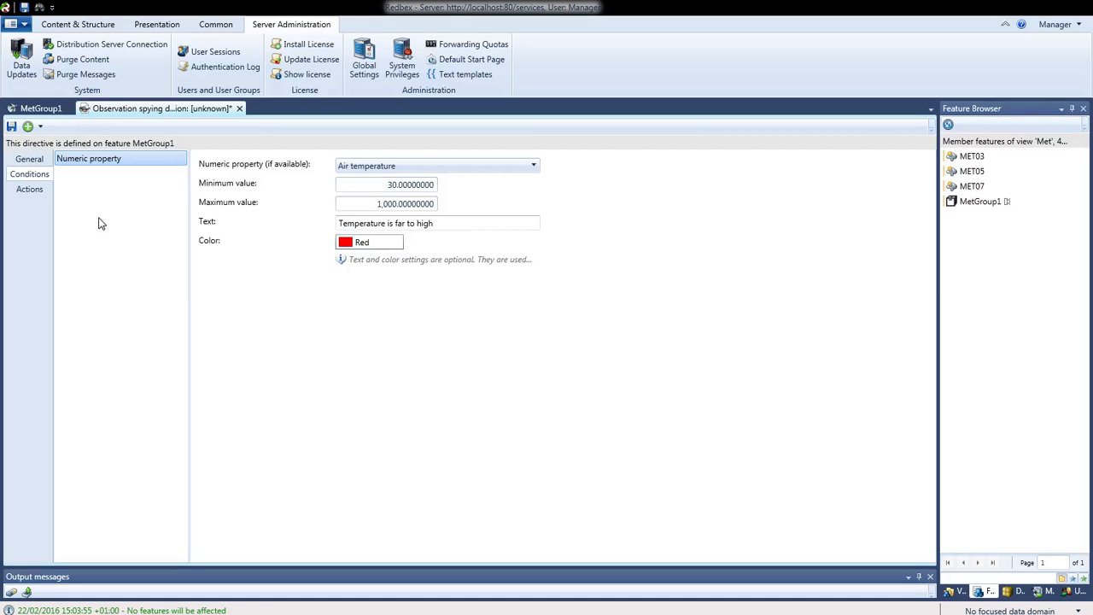
# Add a Start alarm action to MetDef01's actions
pyautogui.click(39, 194)
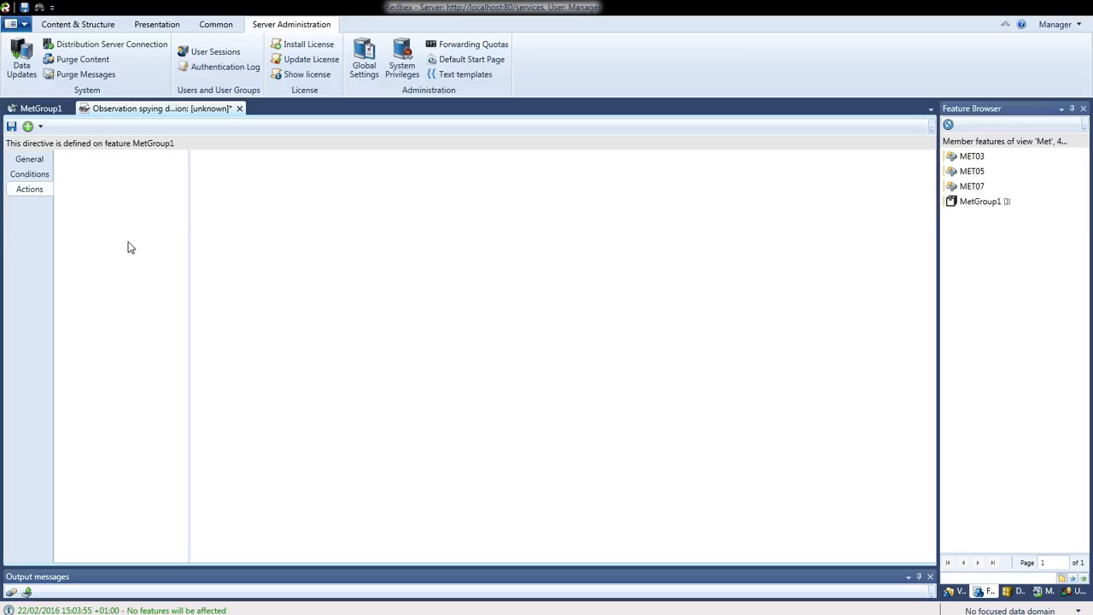
pyautogui.click(40, 127)
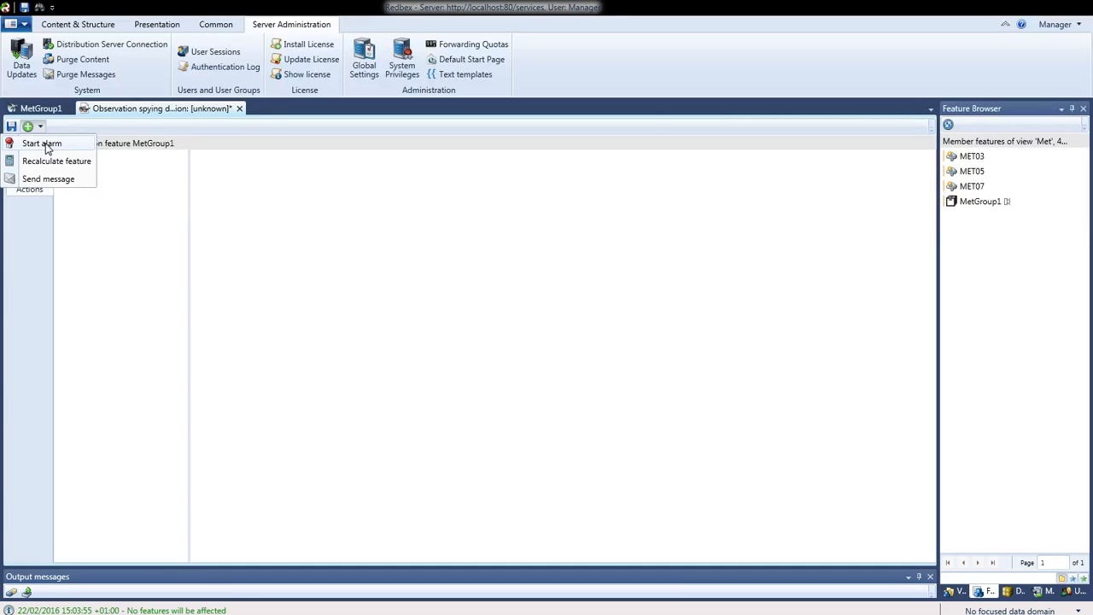
pyautogui.click(47, 145)
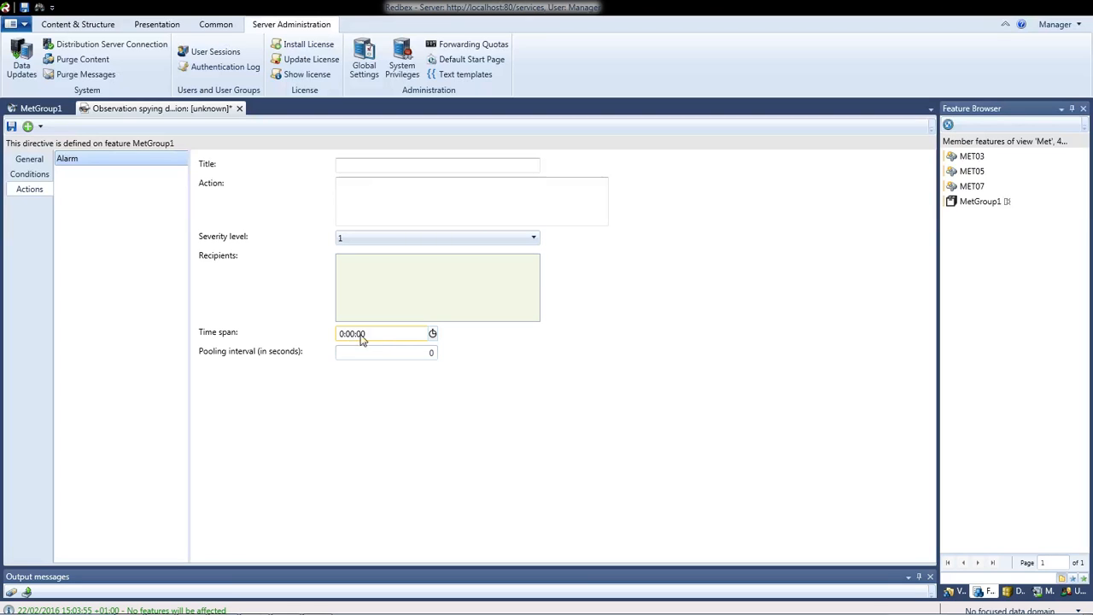
# Set the Alarm action's time span to 0:30:00 (30 minutes)
pyautogui.click(433, 334)
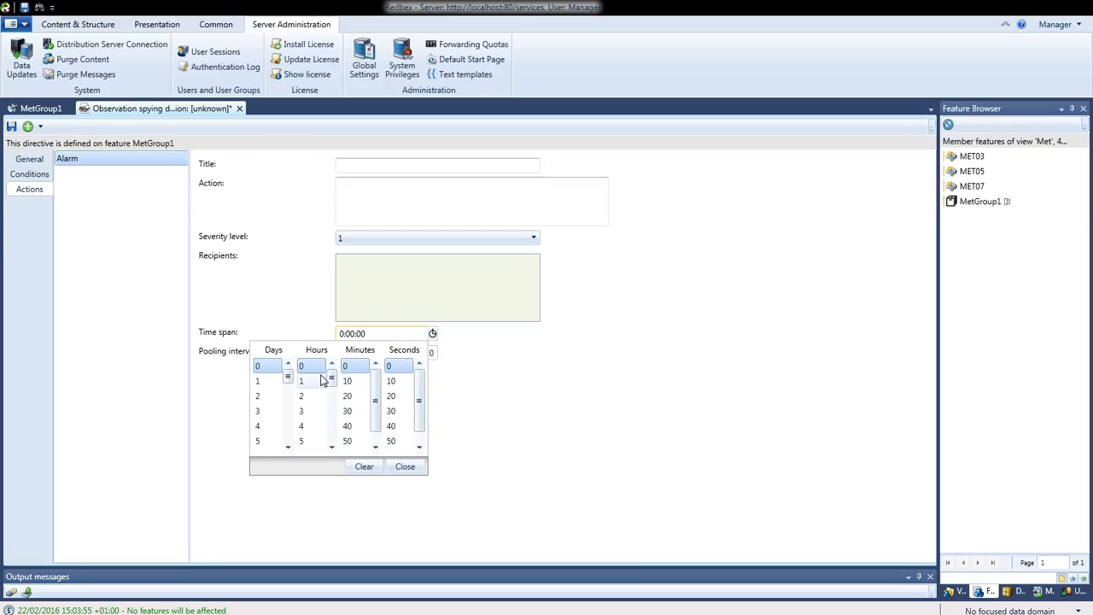
pyautogui.click(352, 410)
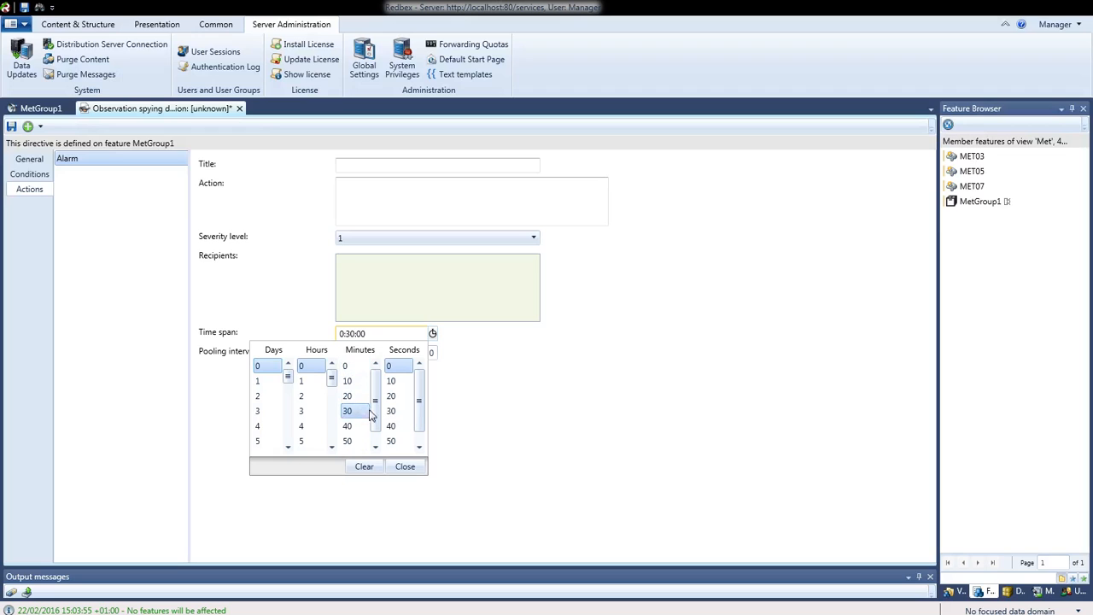
pyautogui.click(396, 467)
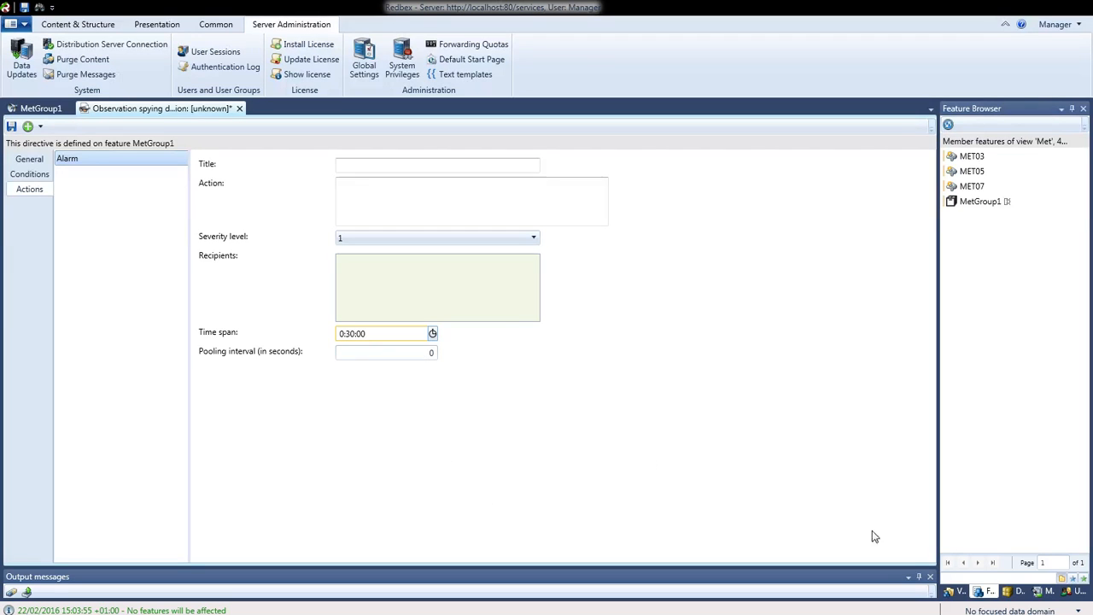
# Add two users from the User & User Groups list as alarm recipients
pyautogui.click(1075, 592)
pyautogui.moveTo(1005, 188); pyautogui.dragTo(486, 286)
pyautogui.moveTo(1025, 215); pyautogui.dragTo(477, 294)
pyautogui.moveTo(479, 295); pyautogui.dragTo(480, 298)
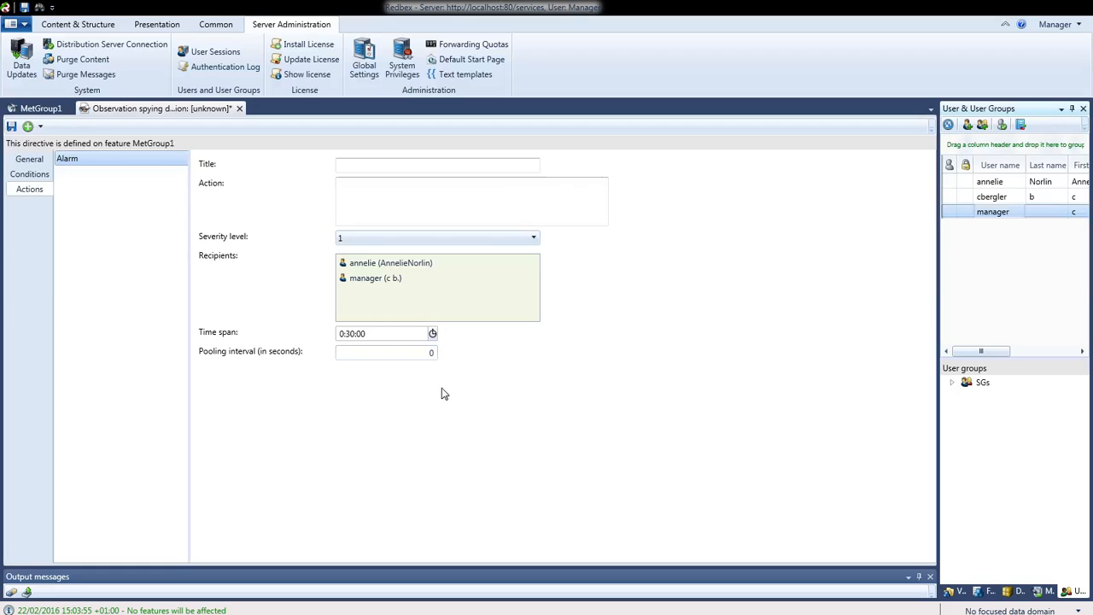
# Set the alarm's pooling interval to 60
pyautogui.click(429, 357)
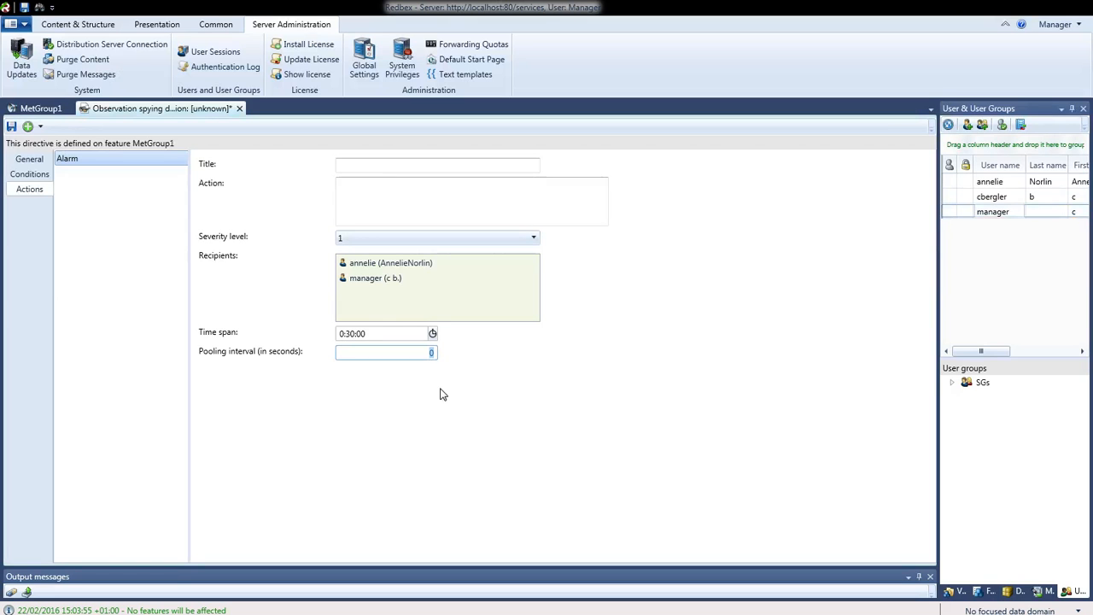
pyautogui.write('60')
pyautogui.click(422, 428)
# Clear the pooling interval back to 0 and title the alarm 'TemperatureAlarm'
pyautogui.doubleClick(430, 354)
pyautogui.press('BackSpace')
pyautogui.press('Tab')
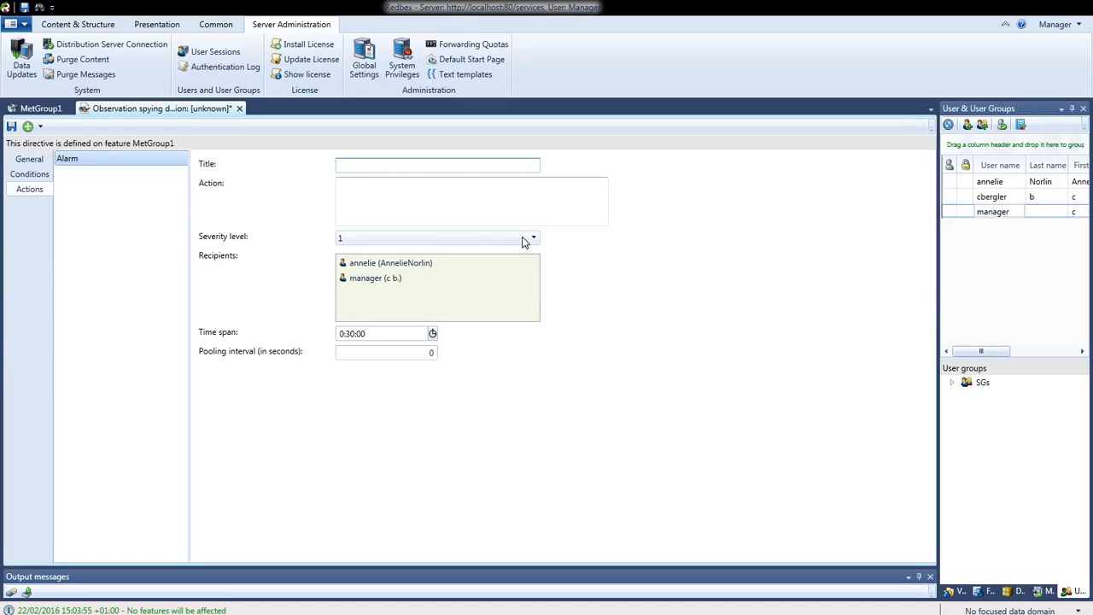
pyautogui.write('TemperatureAlarm')
# Enter 'Check the cooling system' as the alarm's action text
pyautogui.click(487, 210)
pyautogui.write('C')
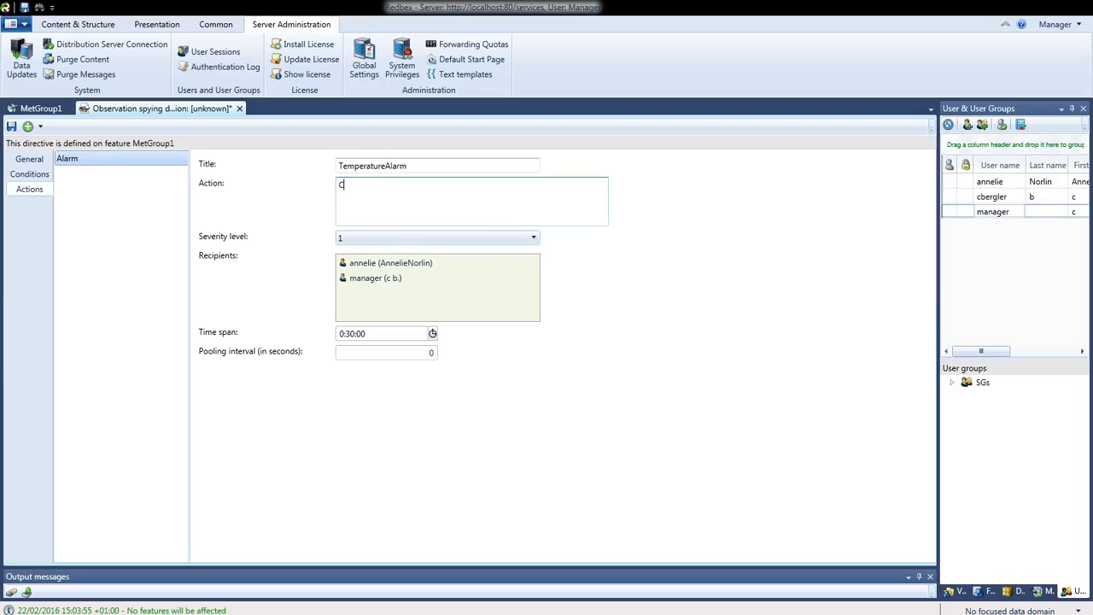
pyautogui.write('heck the cooling system')
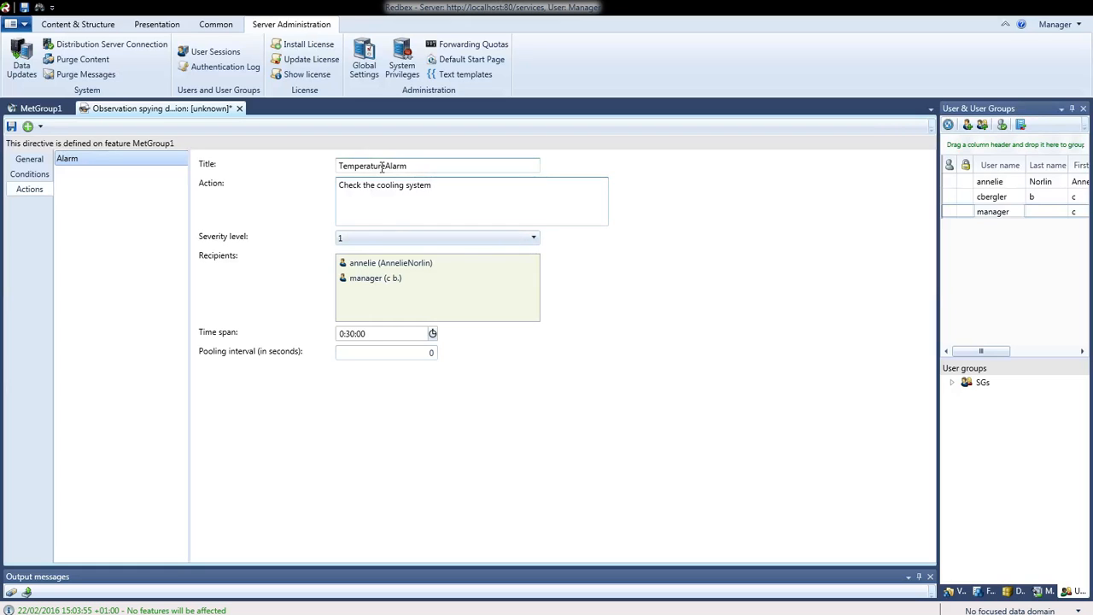
pyautogui.moveTo(435, 184); pyautogui.dragTo(321, 184)
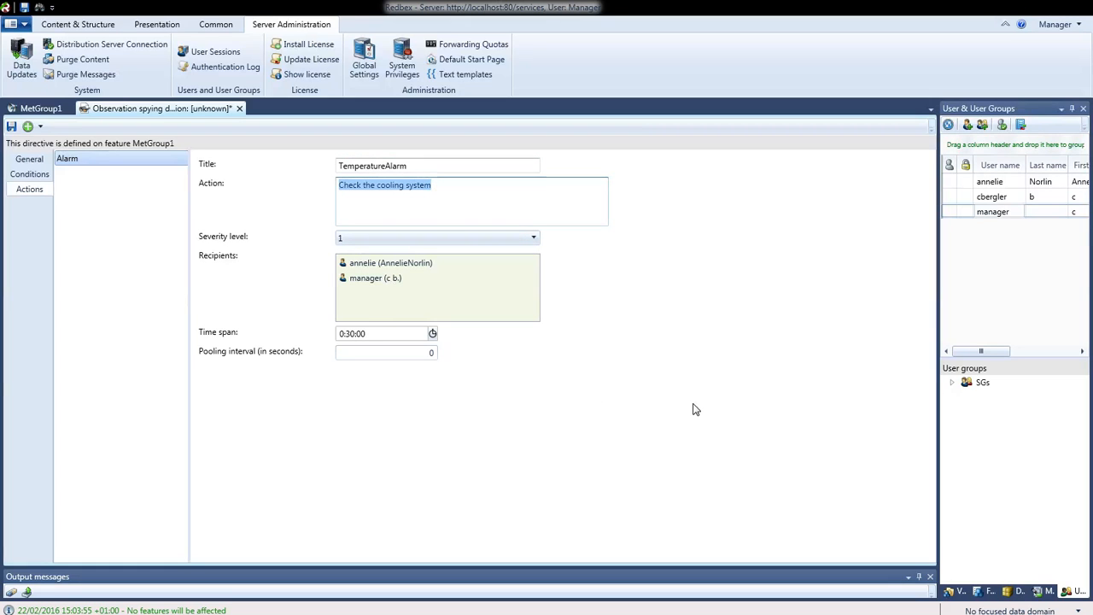
pyautogui.click(474, 207)
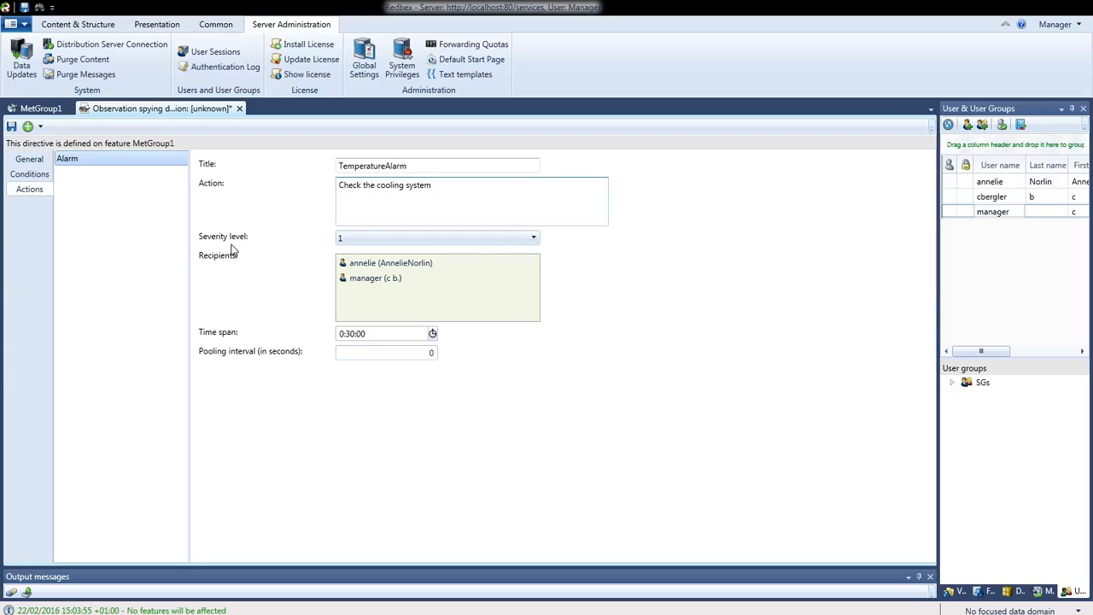
# Choose 6 as the alarm's severity level, correcting an initial pick of 10
pyautogui.click(533, 241)
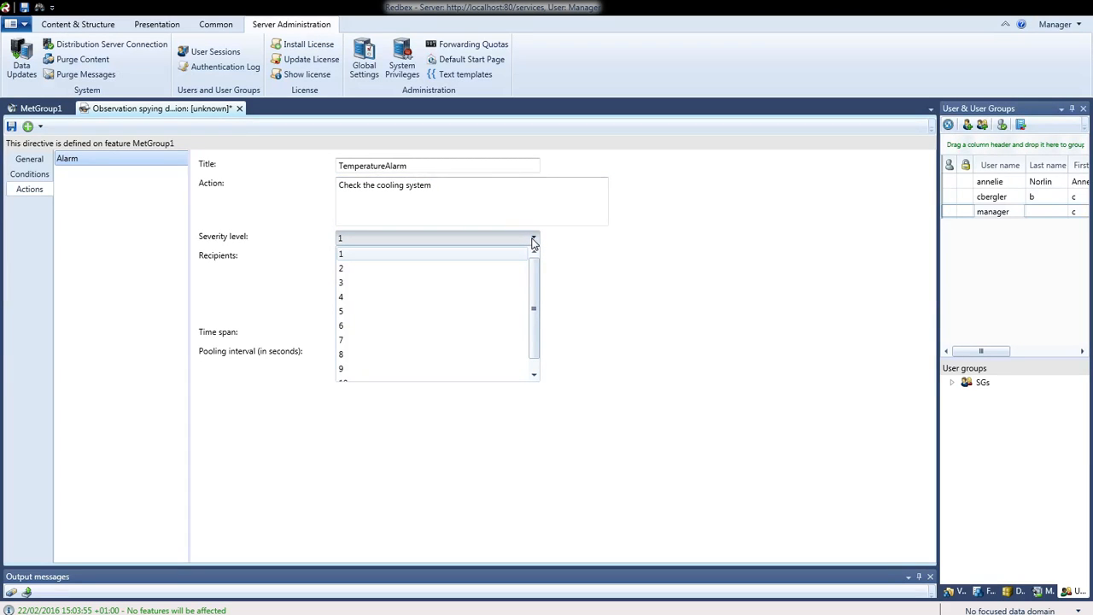
pyautogui.moveTo(532, 271)
pyautogui.mouseDown()
pyautogui.moveTo(532, 320)
pyautogui.moveTo(532, 256)
pyautogui.mouseUp()
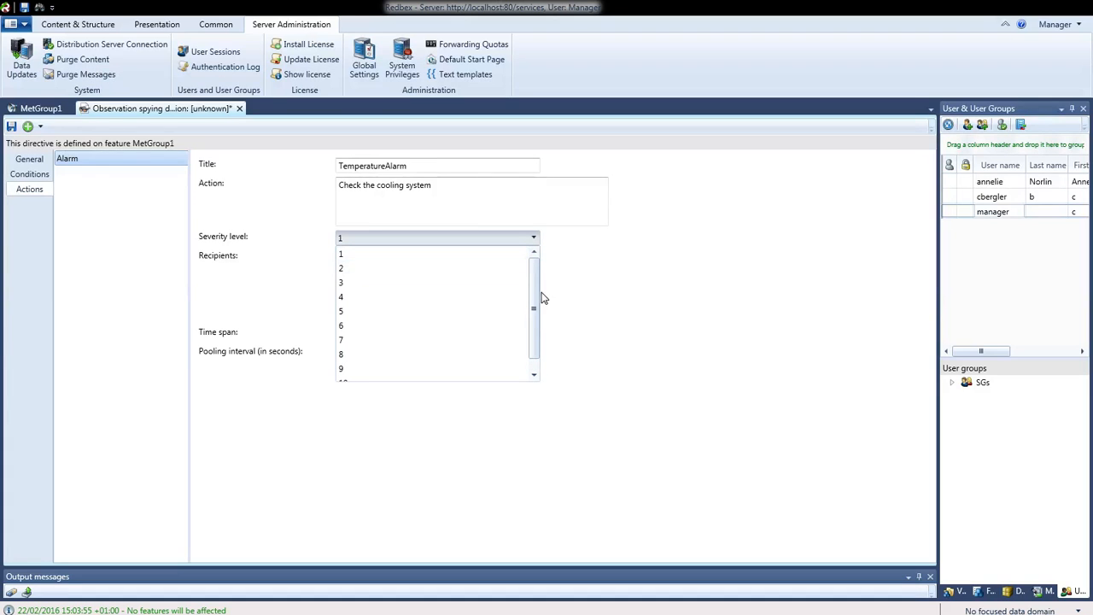
pyautogui.scroll(-1, 529, 329)
pyautogui.click(366, 372)
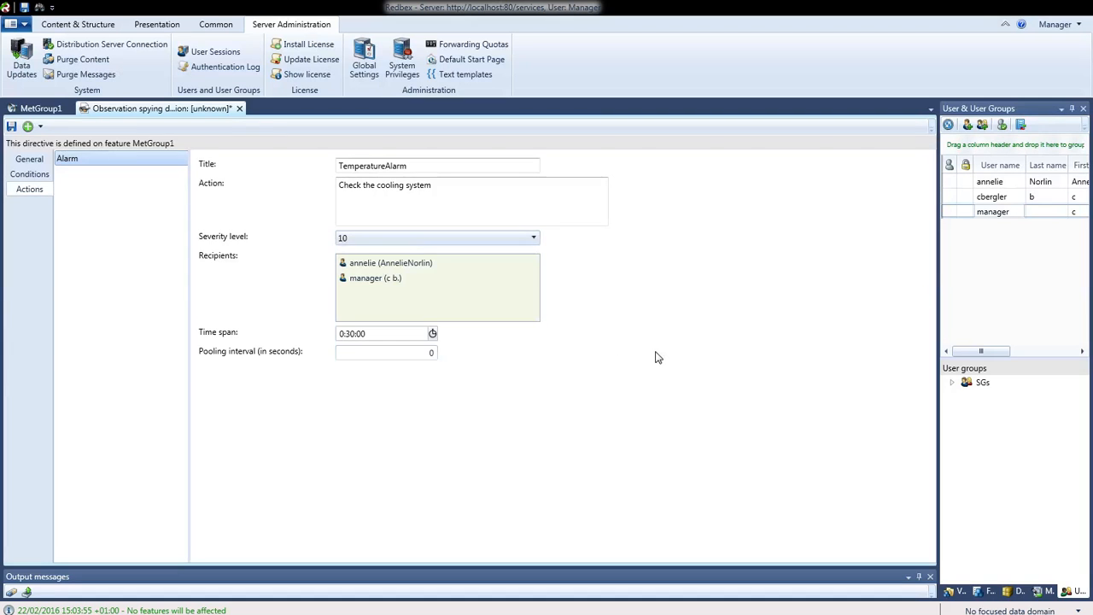
pyautogui.click(534, 238)
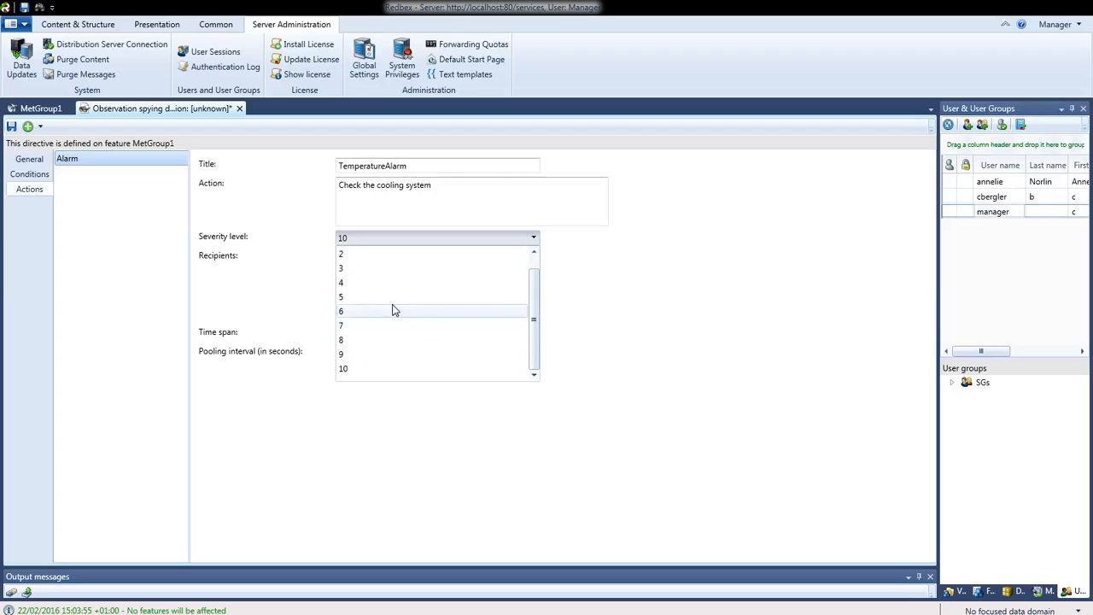
pyautogui.click(390, 312)
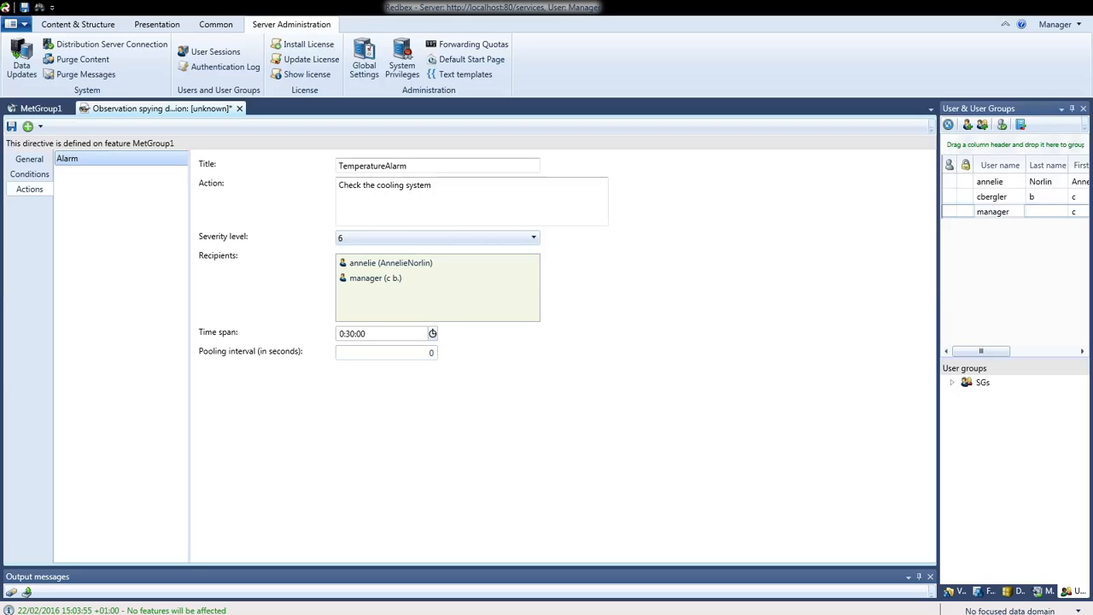
# Open the add-action dropdown listing Start alarm, Recalculate feature and Send message
pyautogui.click(40, 127)
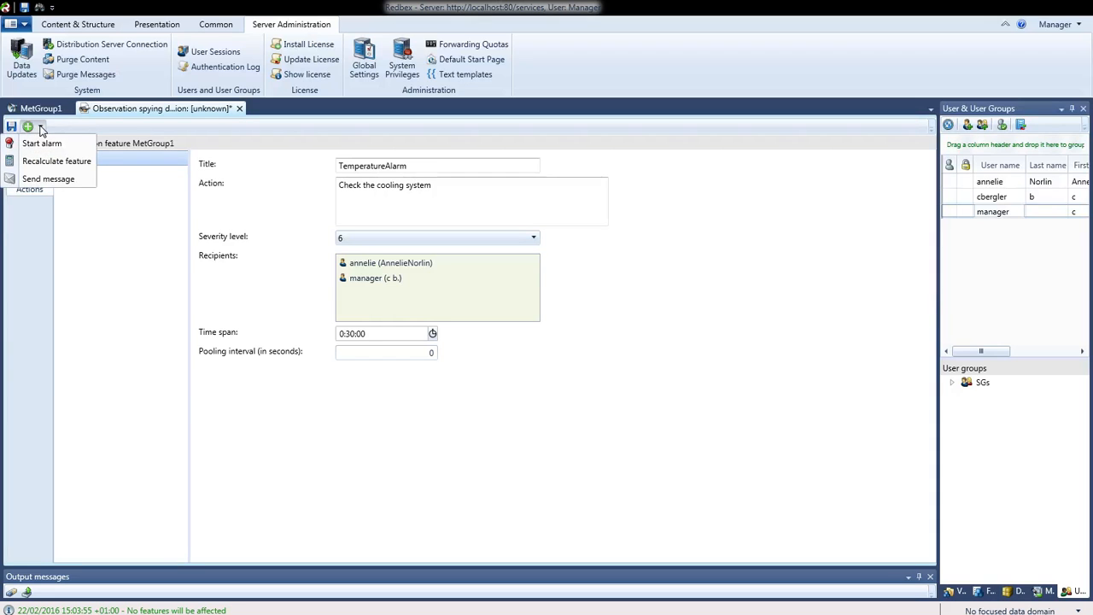
# Add a Send message action and open its settings in the Content & Structure tab
pyautogui.click(60, 181)
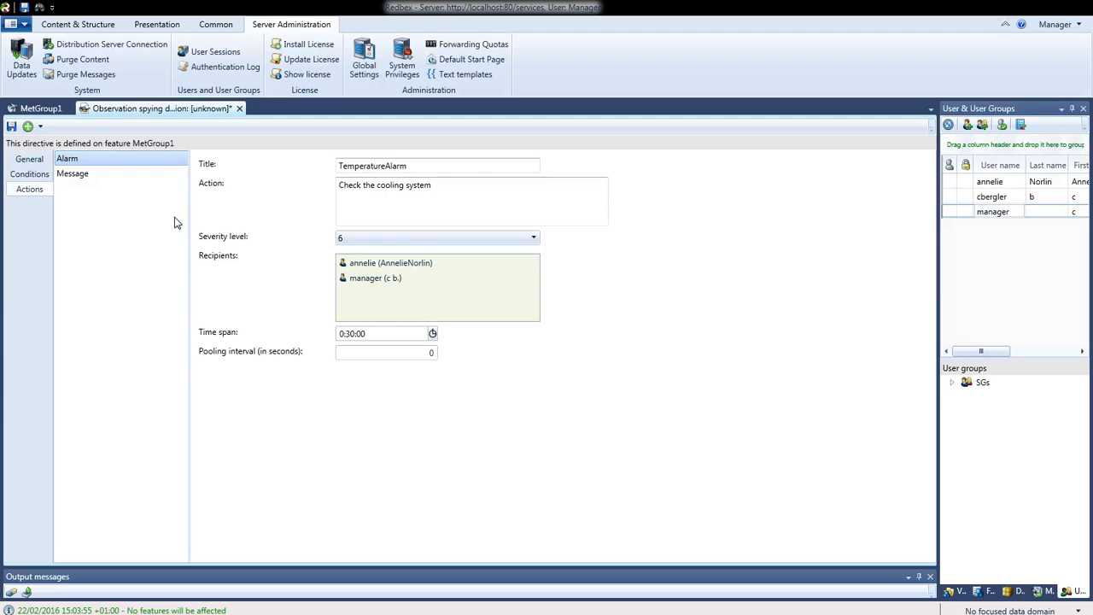
pyautogui.click(83, 29)
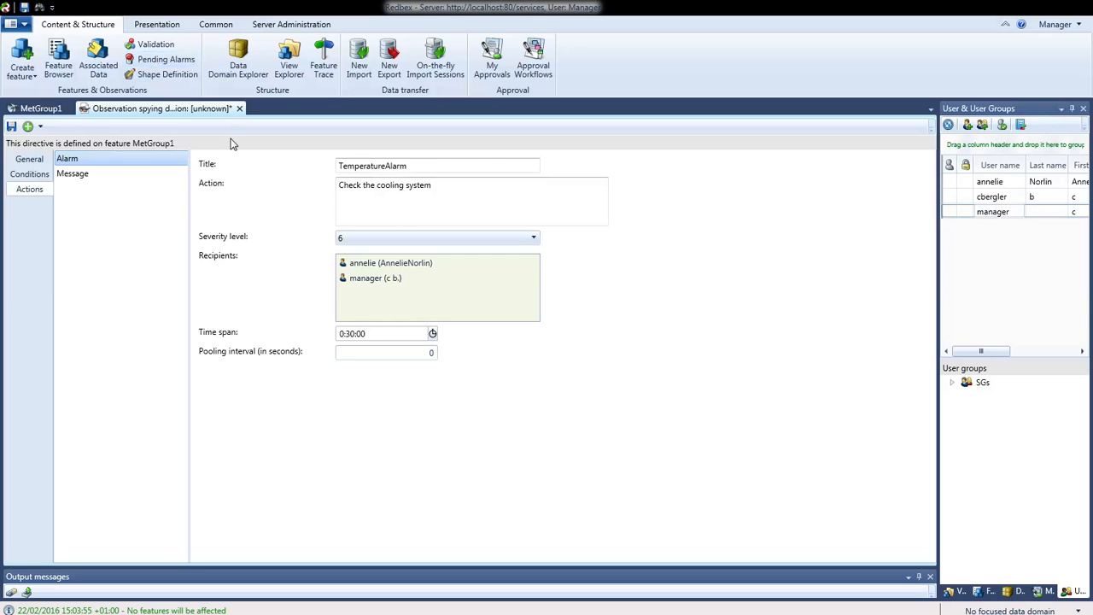
pyautogui.click(103, 176)
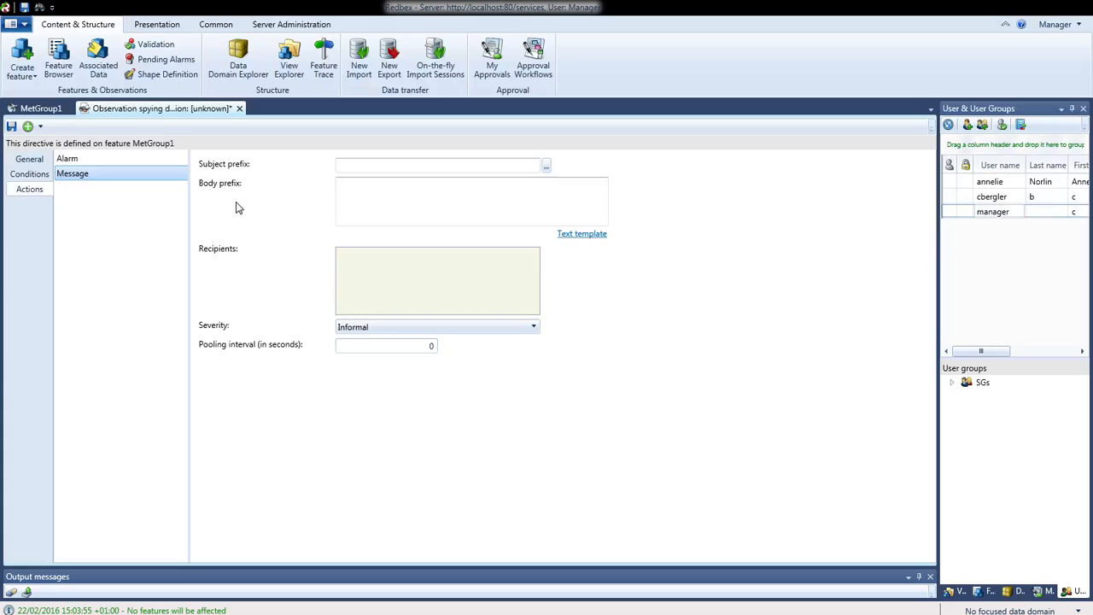
pyautogui.click(458, 167)
# Insert the {{FeatureName}} variable as the message subject prefix using the Text template editor
pyautogui.click(435, 205)
pyautogui.click(392, 167)
pyautogui.click(547, 165)
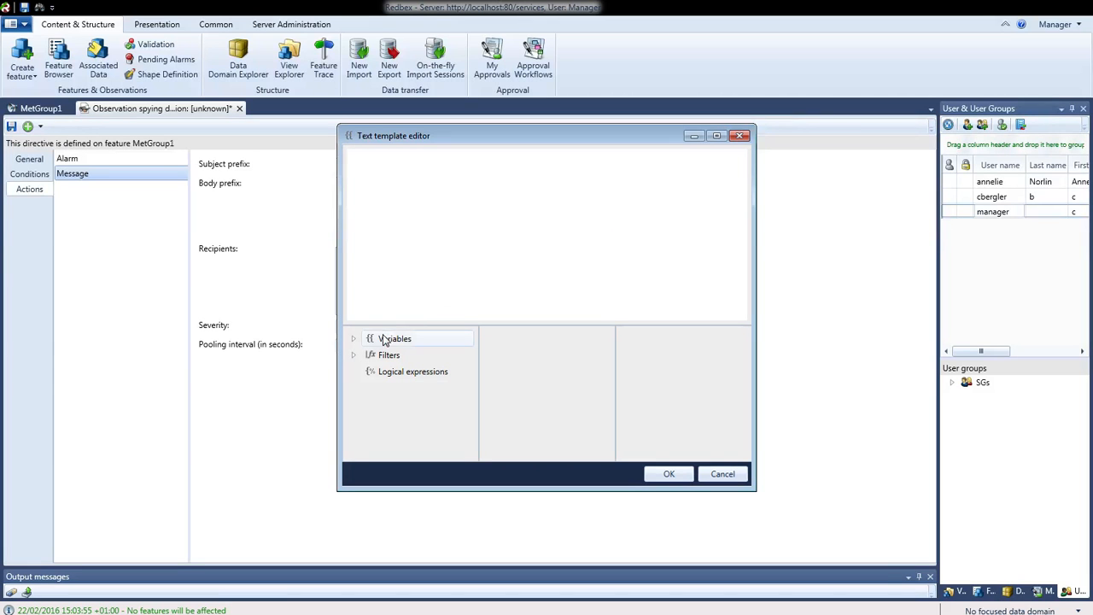
pyautogui.click(353, 341)
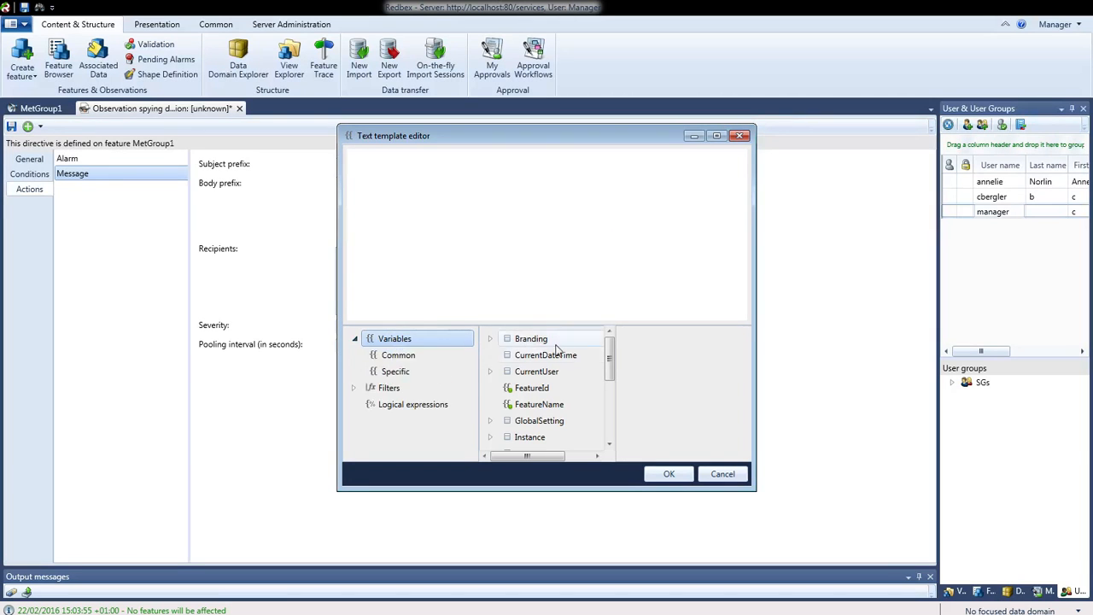
pyautogui.click(393, 370)
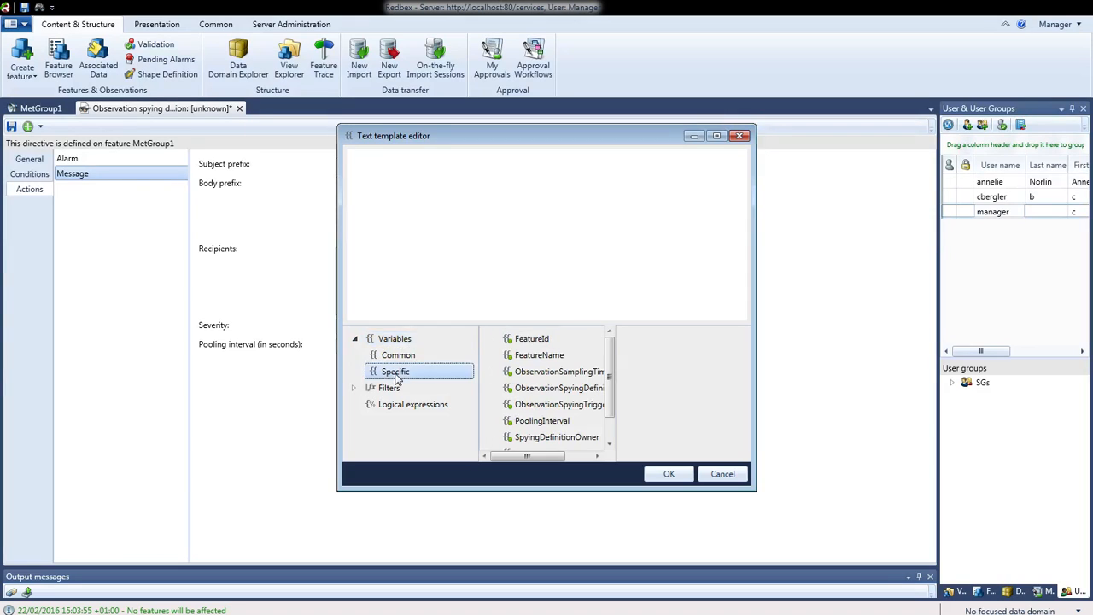
pyautogui.click(534, 341)
pyautogui.click(545, 360)
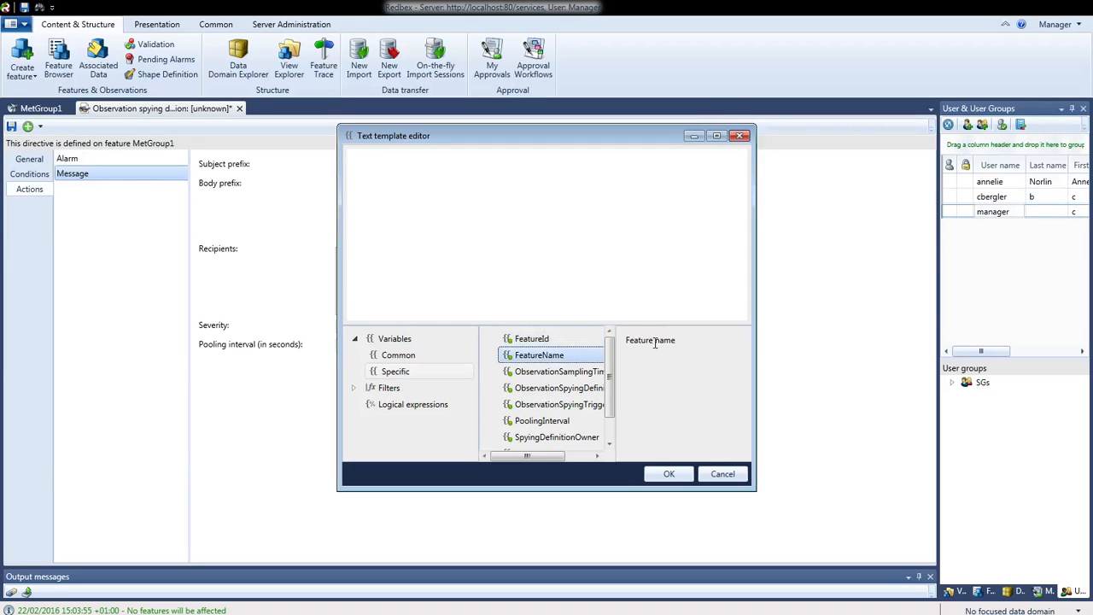
pyautogui.doubleClick(656, 340)
pyautogui.doubleClick(555, 356)
pyautogui.click(667, 476)
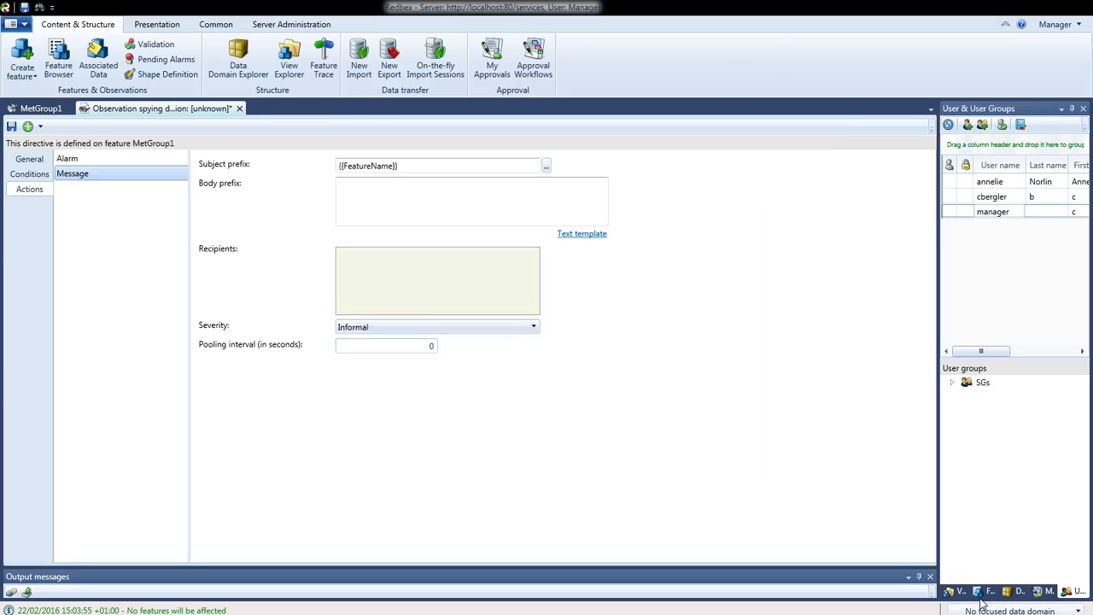
pyautogui.click(950, 592)
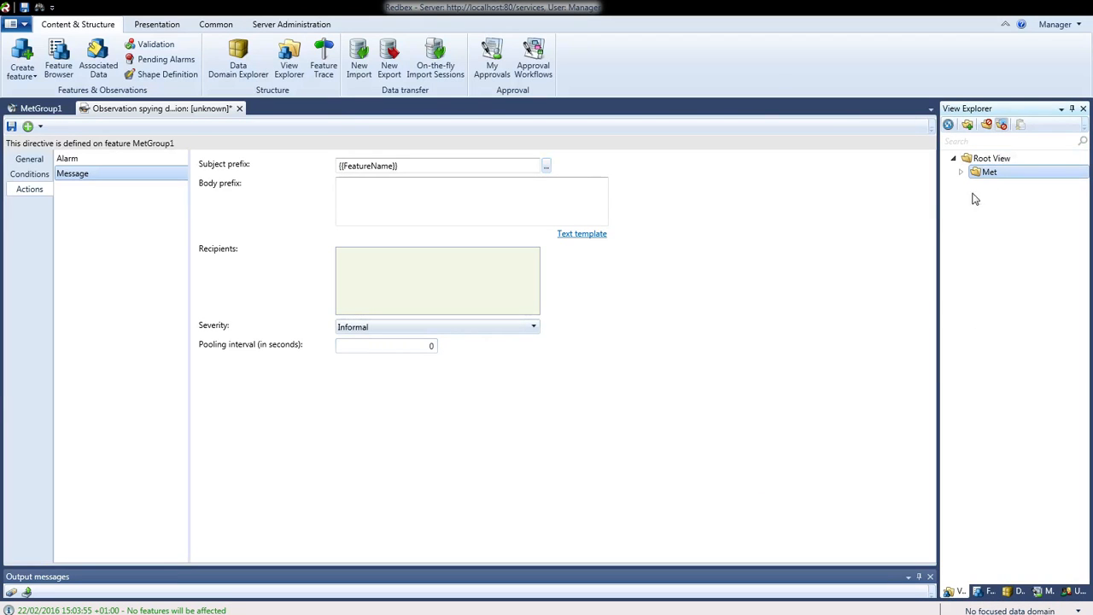
# Extend the subject prefix to read '{{FeatureName}} raised an TempAlarm'
pyautogui.click(990, 591)
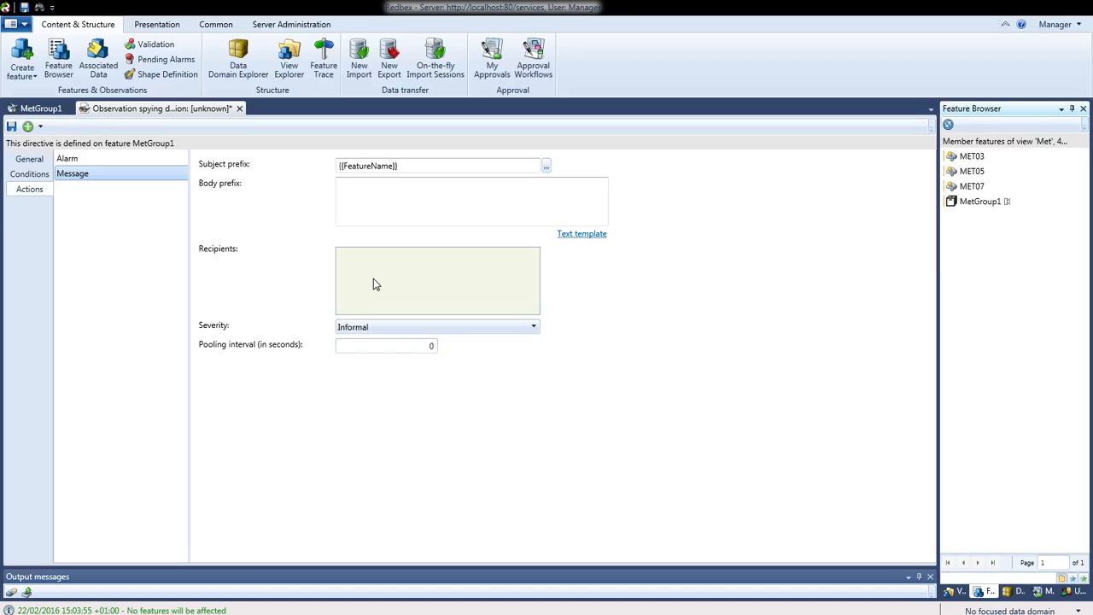
pyautogui.click(417, 166)
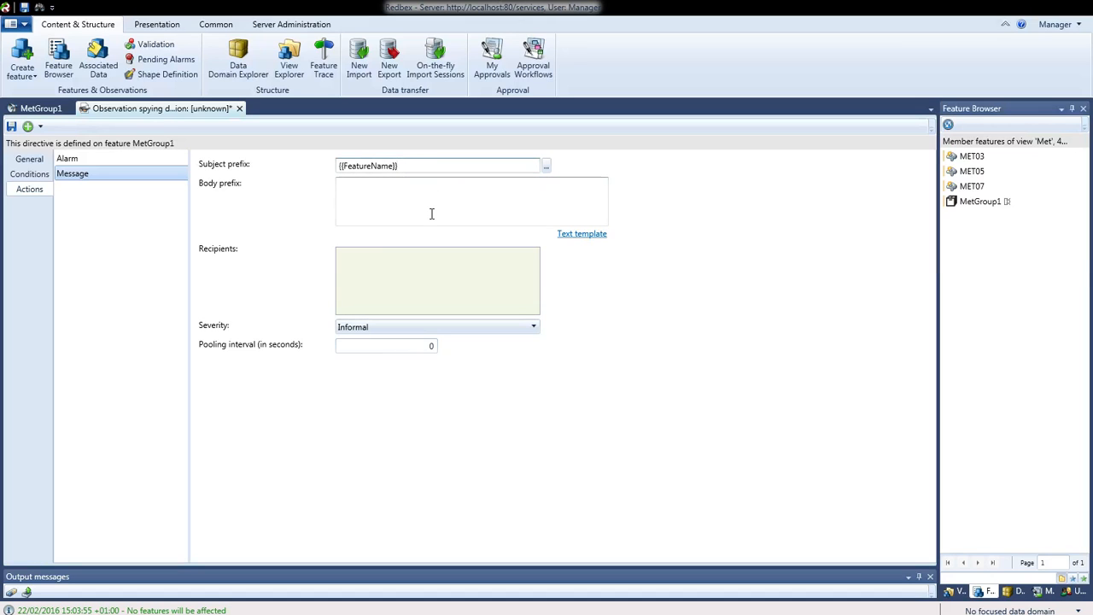
pyautogui.write('raised an TempAlarm')
# Enter 'Check the Cooling System' as the message body prefix
pyautogui.click(435, 203)
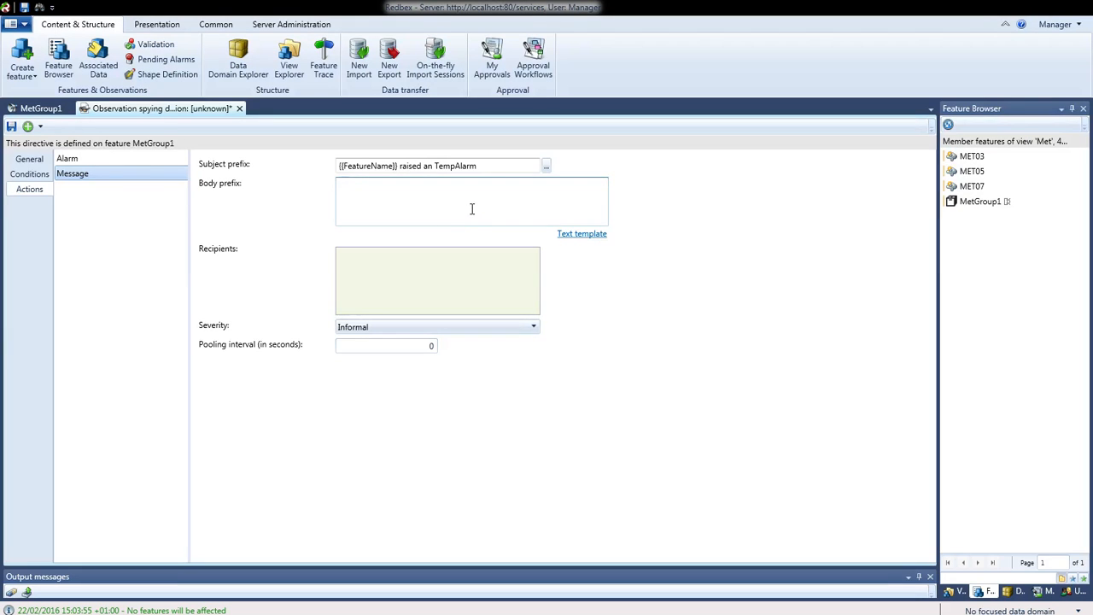
pyautogui.write('Check the Cooling ')
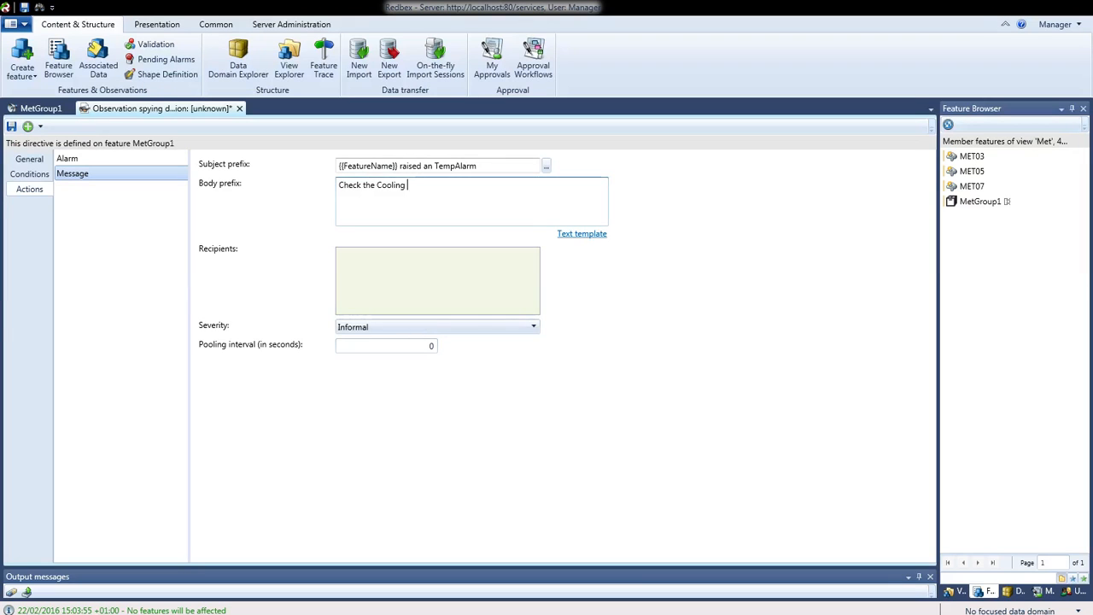
pyautogui.write('System')
pyautogui.click(411, 264)
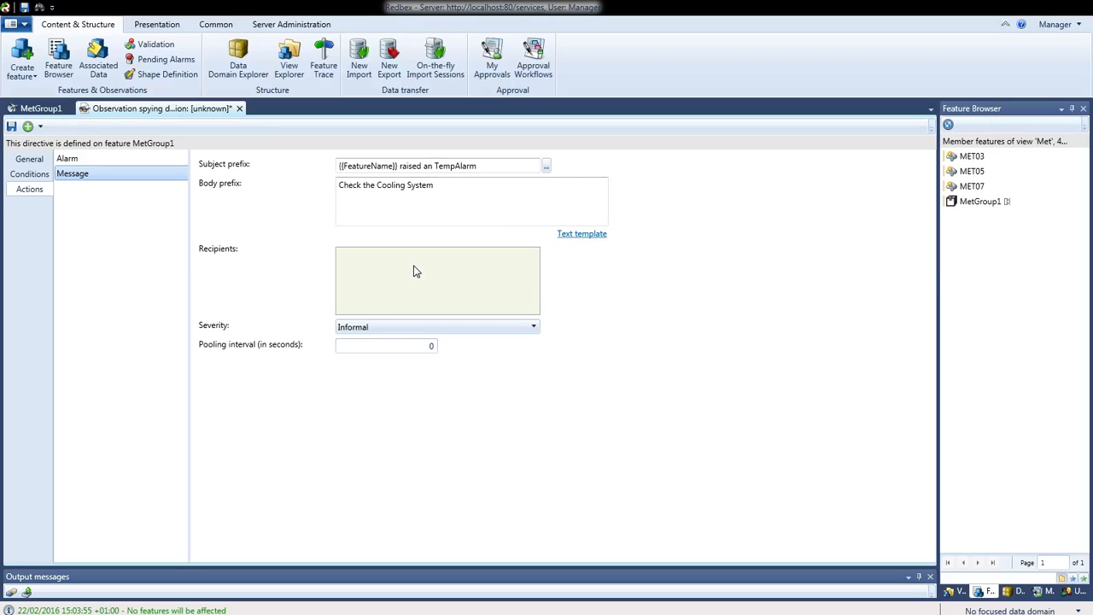
pyautogui.click(1042, 592)
# Add the manager account and a second user as message recipients, with severity Warning
pyautogui.click(1076, 591)
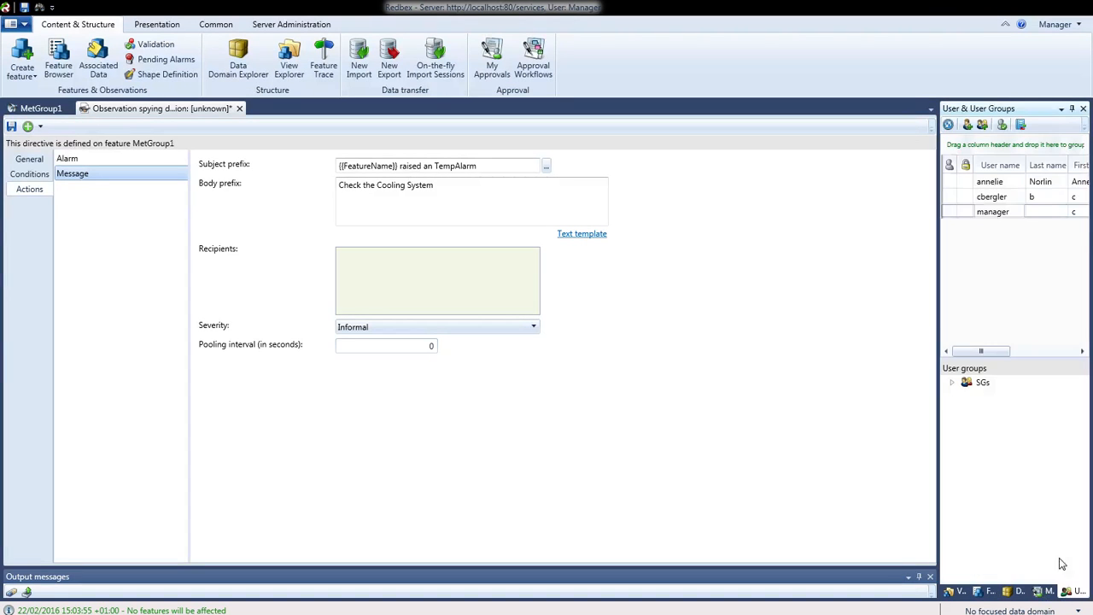
pyautogui.moveTo(996, 211); pyautogui.dragTo(429, 293)
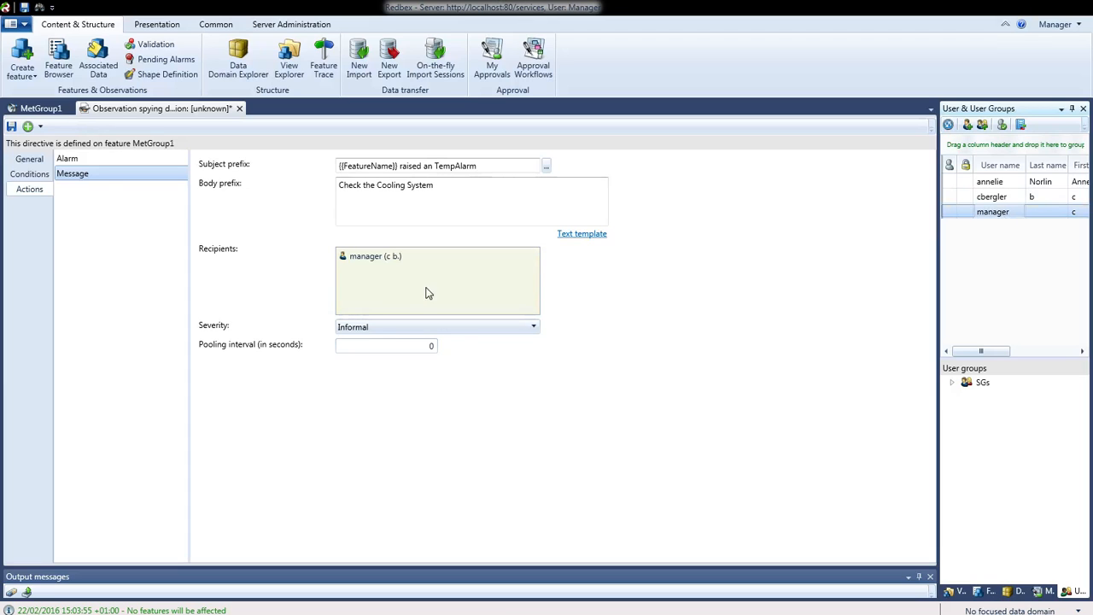
pyautogui.click(1015, 184)
pyautogui.moveTo(633, 281); pyautogui.dragTo(478, 301)
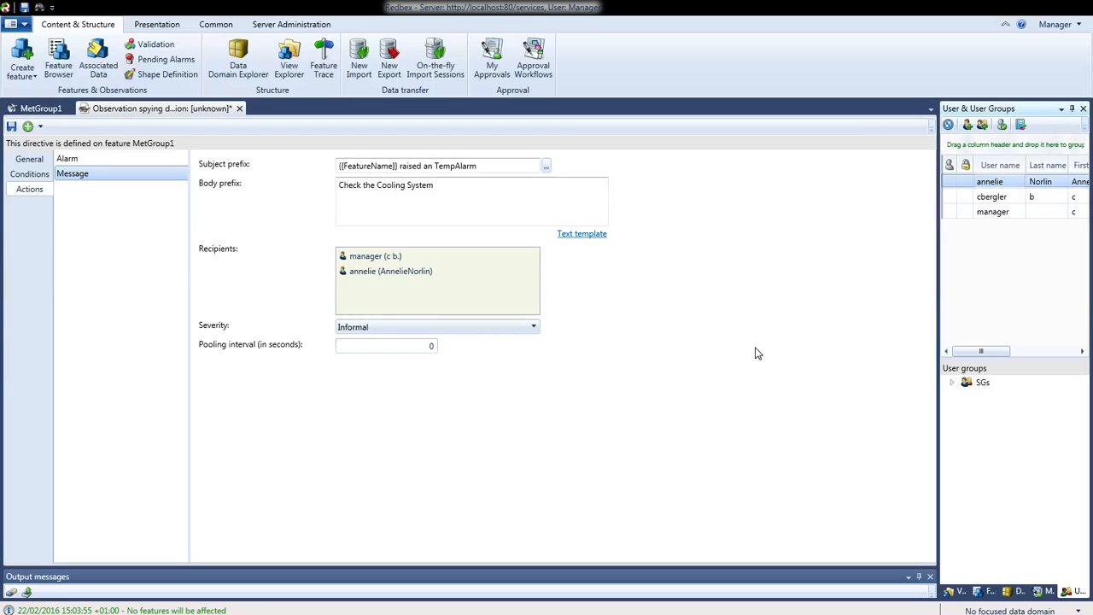
pyautogui.click(528, 329)
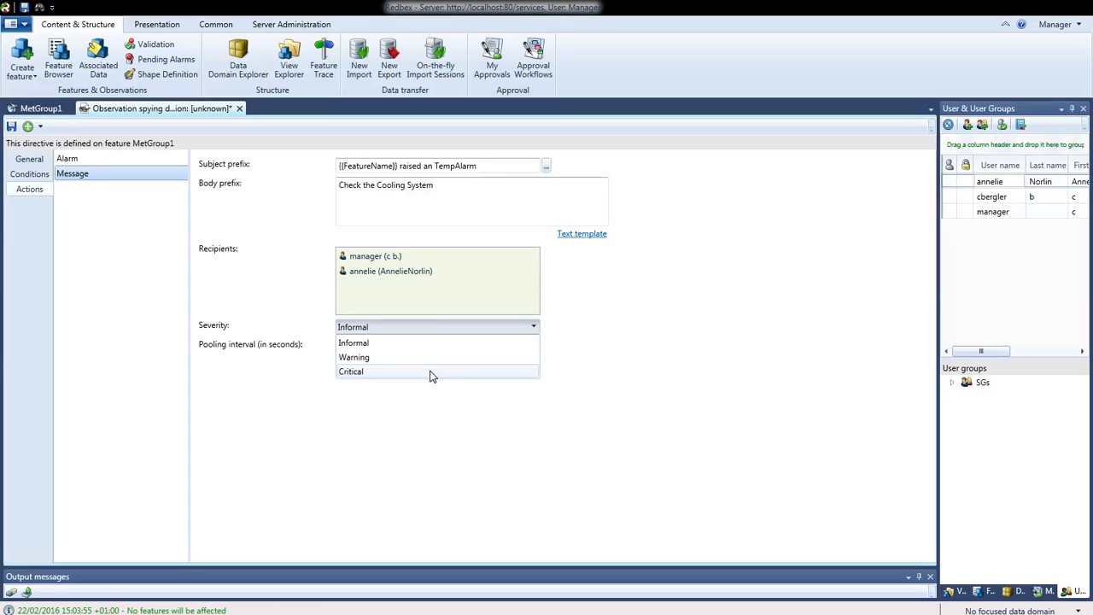
pyautogui.click(379, 359)
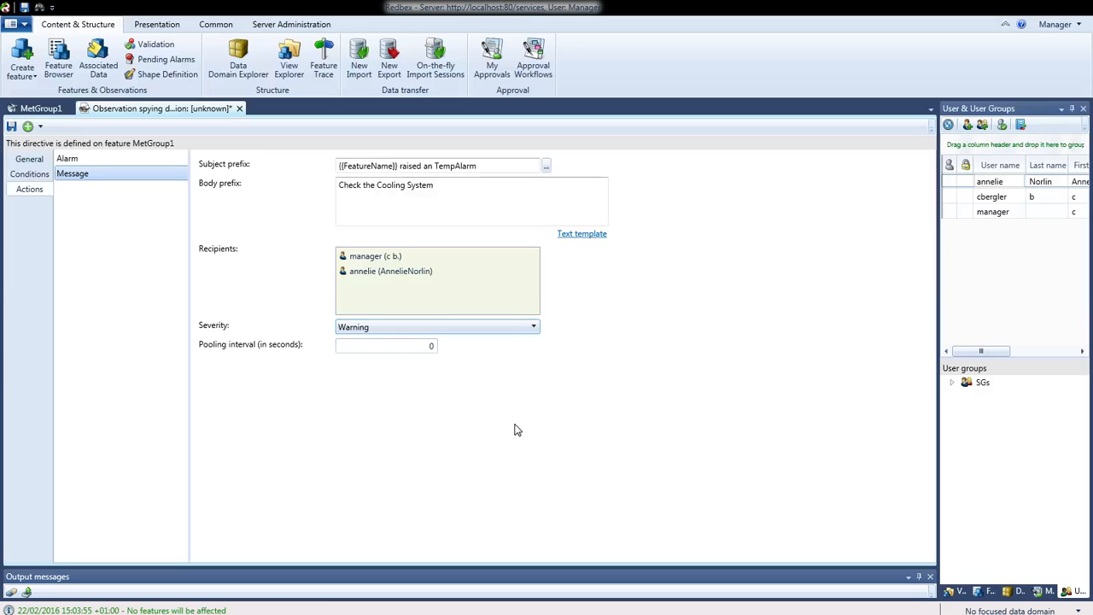
# Save the Warning-severity alarm directive as MetDef01 and switch to the chart features ribbon
pyautogui.click(11, 133)
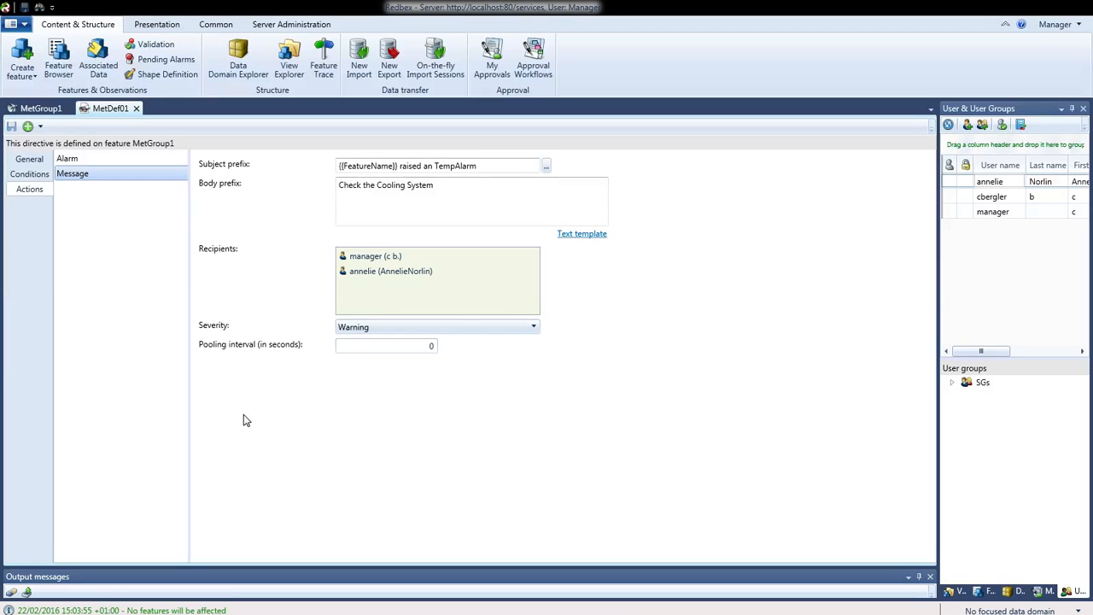
pyautogui.click(169, 32)
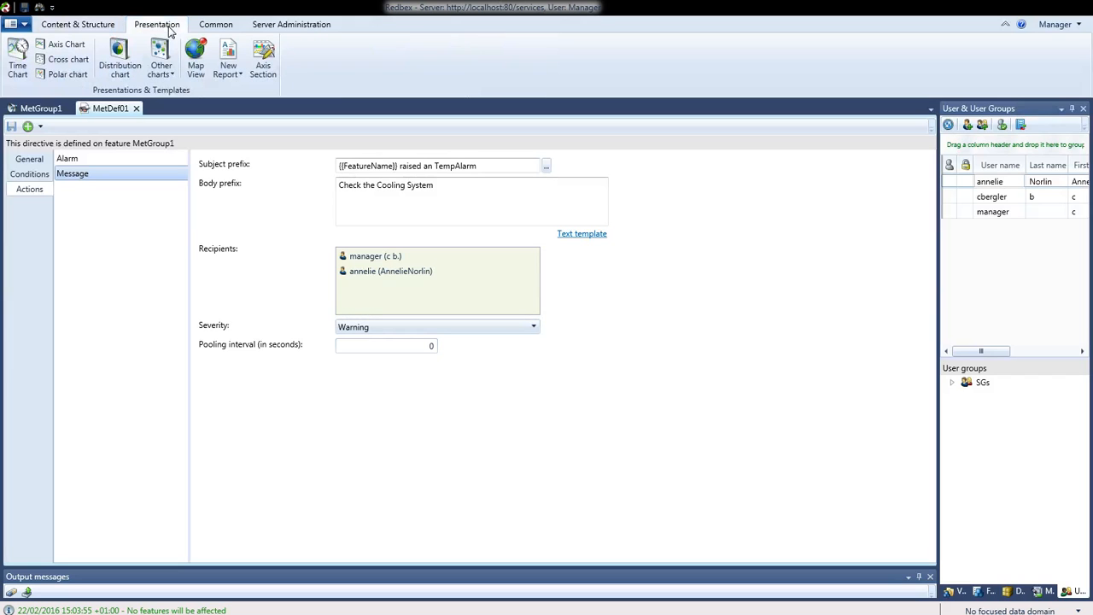
# Open the Message Center in-box and select the Alarm message
pyautogui.click(210, 30)
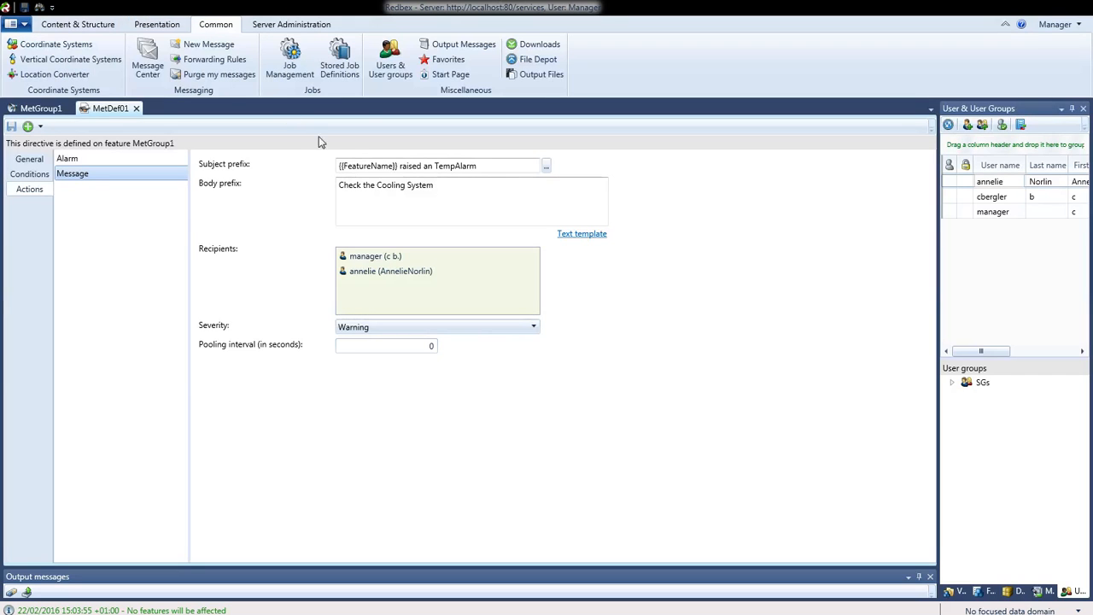
pyautogui.click(147, 58)
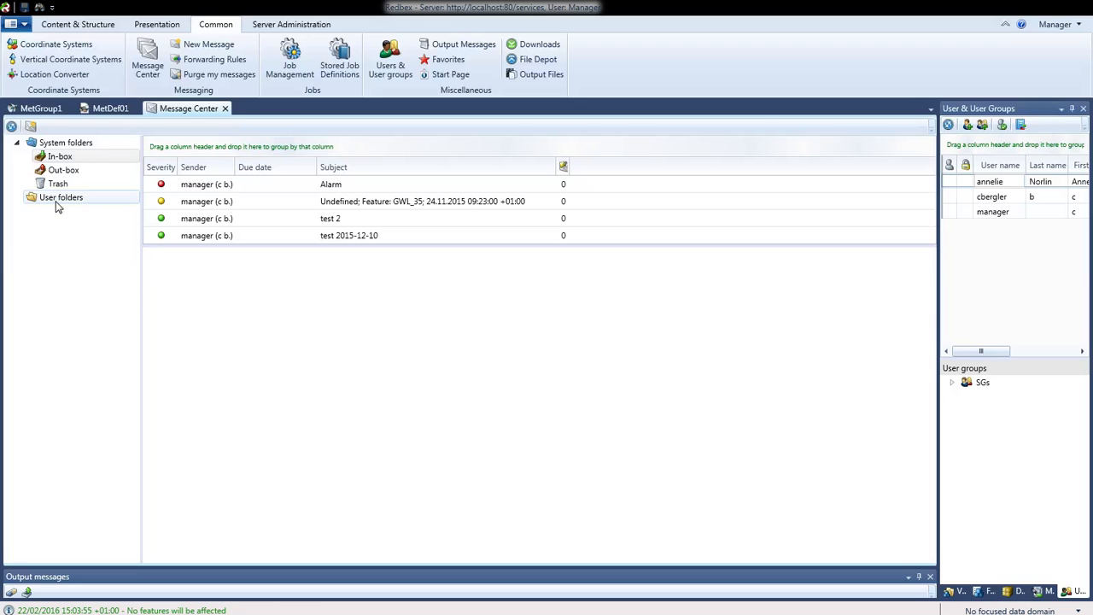
pyautogui.click(55, 156)
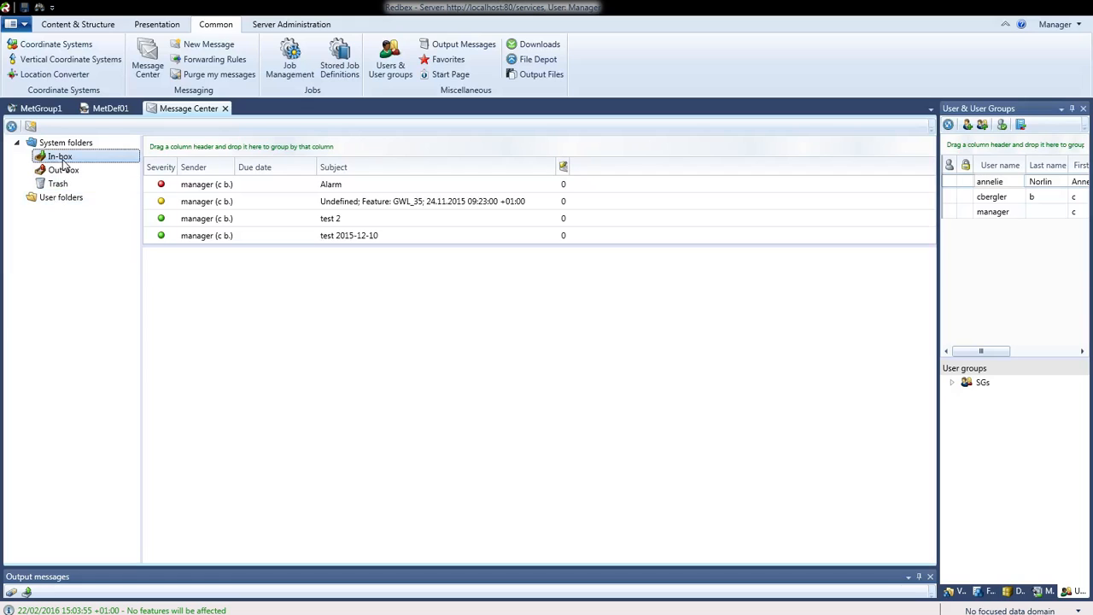
pyautogui.click(342, 184)
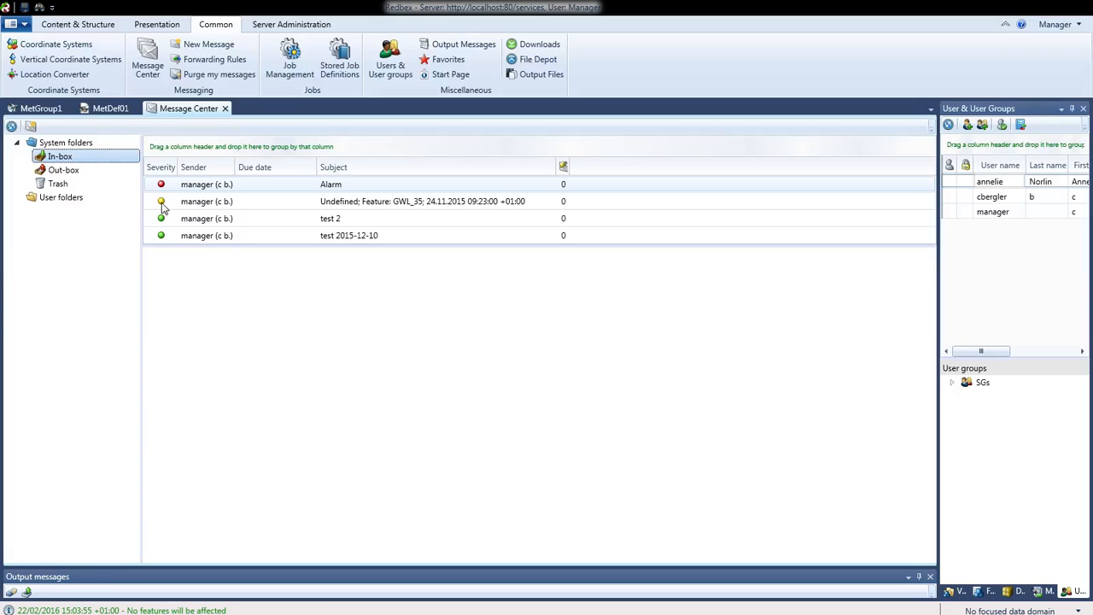
# Show the Alarm message's details, then open the personal message forwarding rules
pyautogui.click(13, 127)
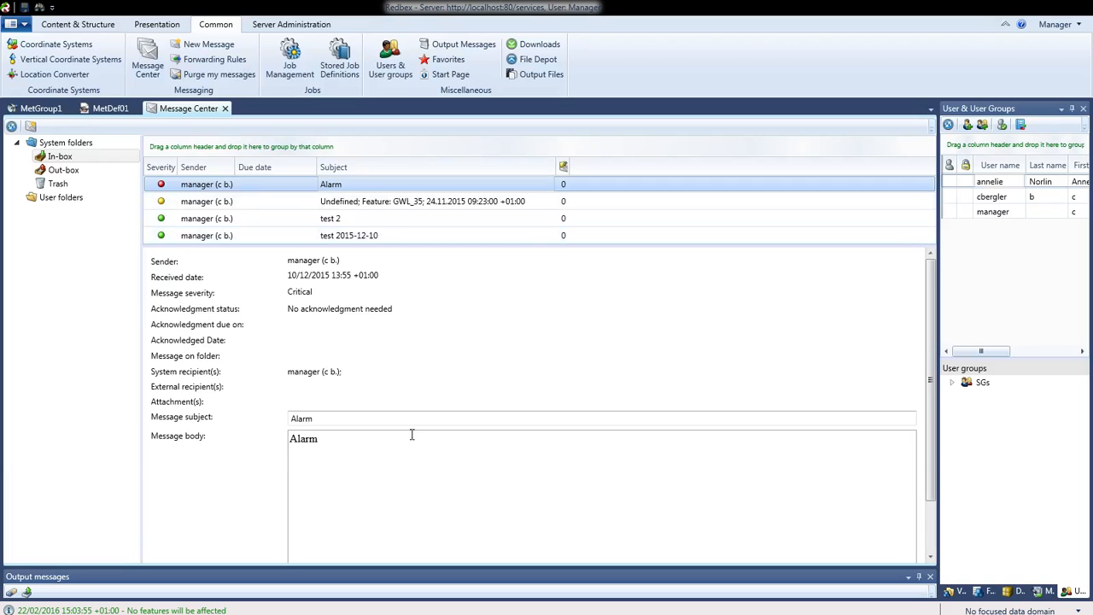
pyautogui.moveTo(934, 317)
pyautogui.mouseDown()
pyautogui.moveTo(925, 415)
pyautogui.moveTo(928, 303)
pyautogui.mouseUp()
pyautogui.click(215, 60)
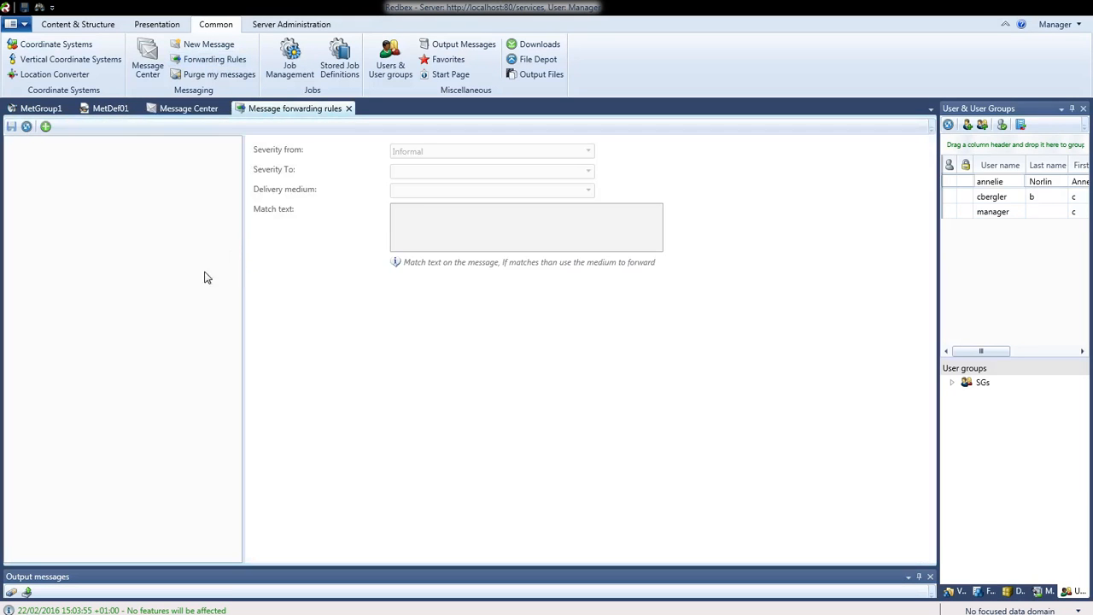
# Add a forwarding rule escalating from Warning to Critical severity
pyautogui.click(45, 127)
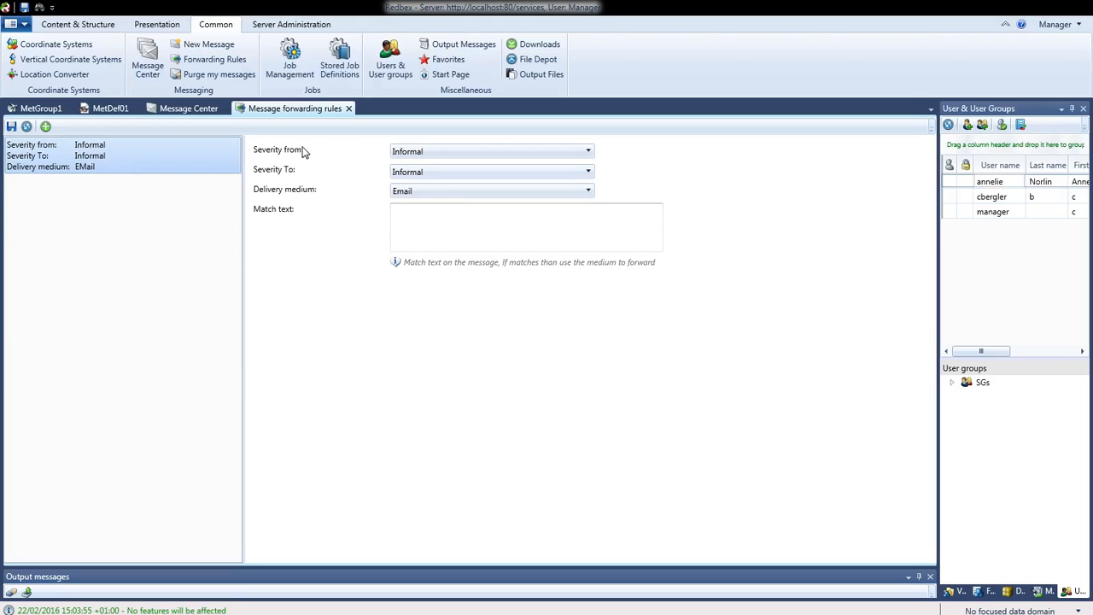
pyautogui.click(420, 152)
pyautogui.click(420, 181)
pyautogui.click(422, 173)
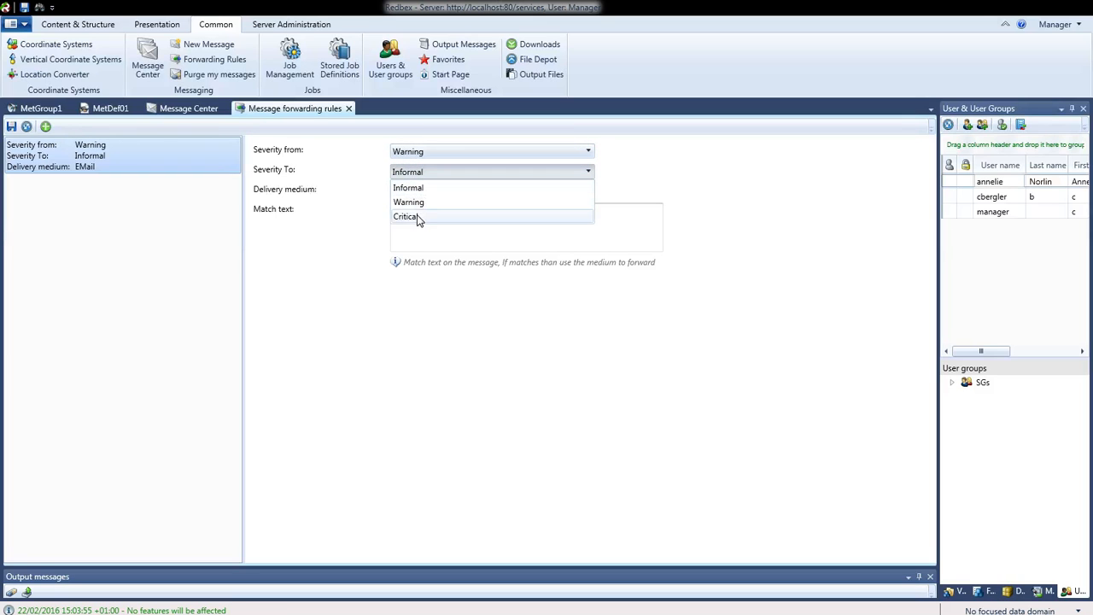
pyautogui.click(417, 215)
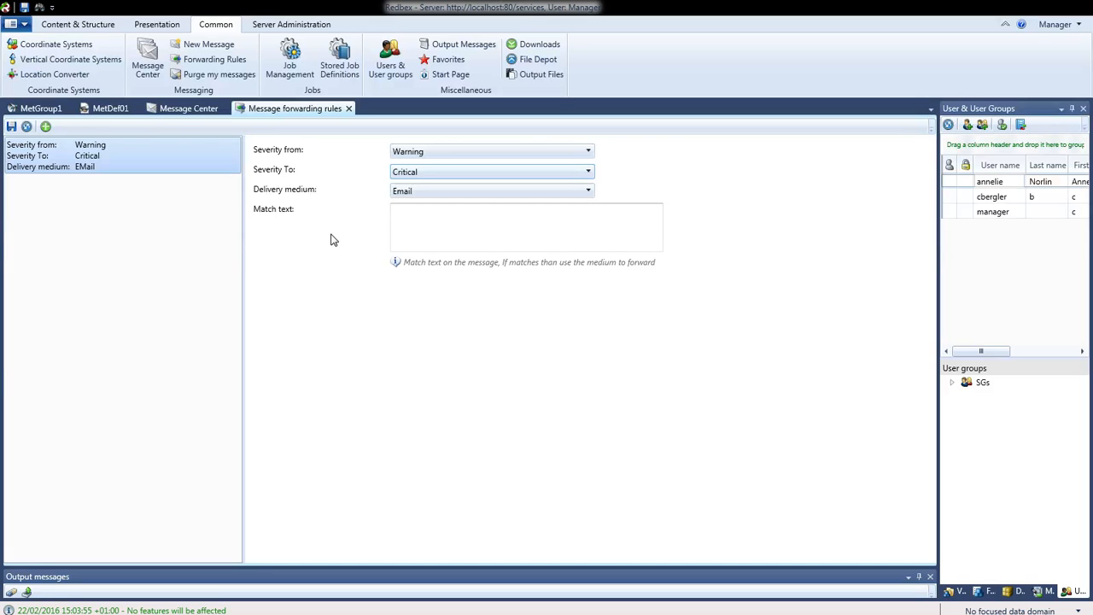
# Try Twilio delivery and 'Alarm' match text, then revert to Email with no match text and close
pyautogui.click(433, 193)
pyautogui.click(434, 222)
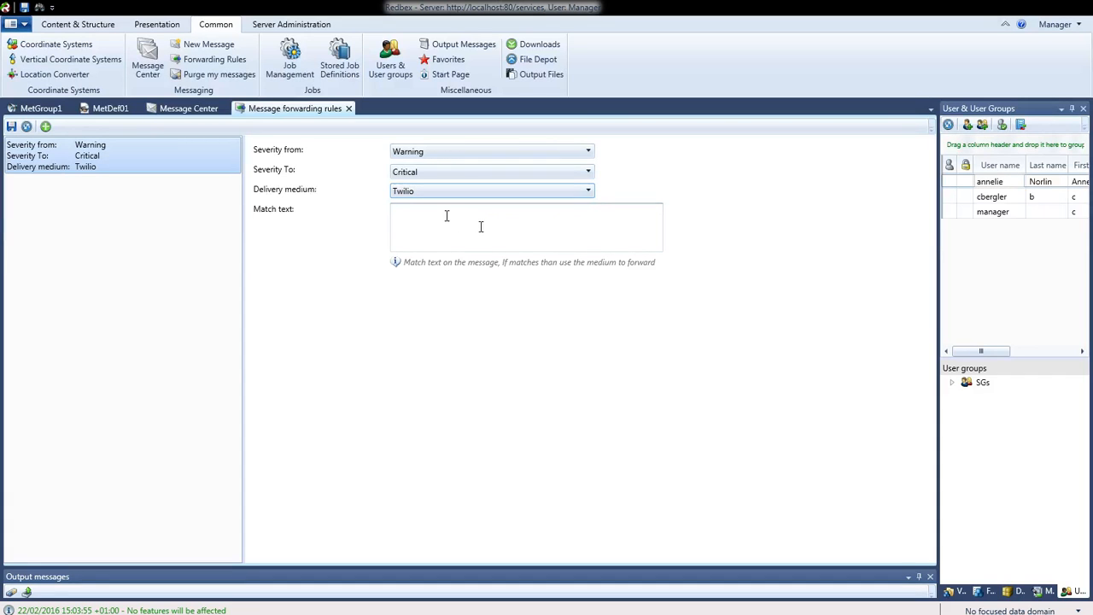
pyautogui.click(447, 215)
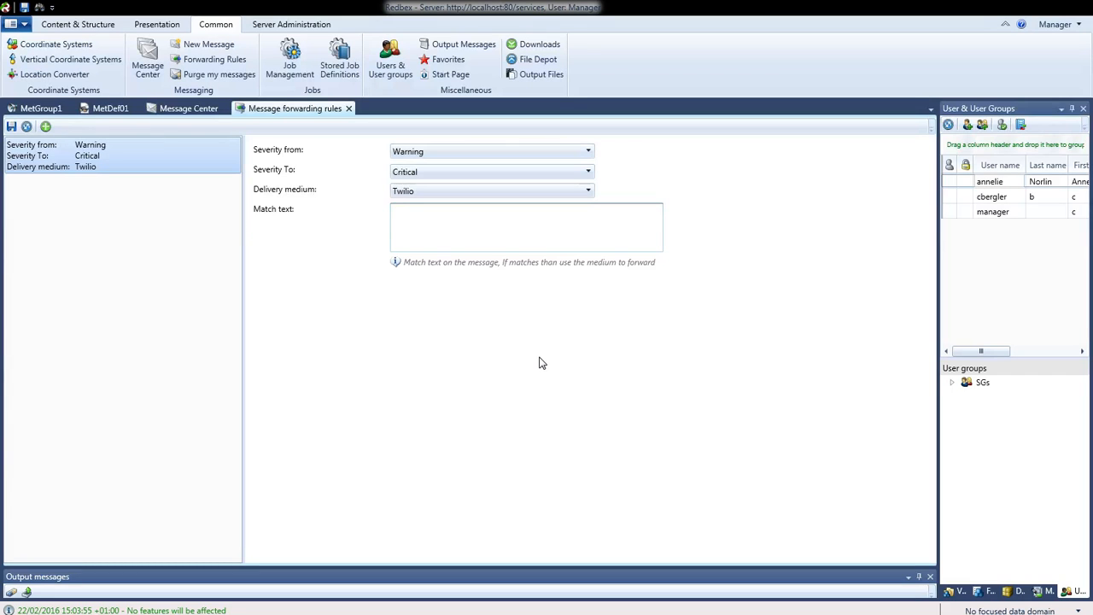
pyautogui.write('Alarm')
pyautogui.press('BackSpace')
pyautogui.press('BackSpace')
pyautogui.press('BackSpace')
pyautogui.press('BackSpace')
pyautogui.press('BackSpace')
pyautogui.click(587, 193)
pyautogui.click(427, 208)
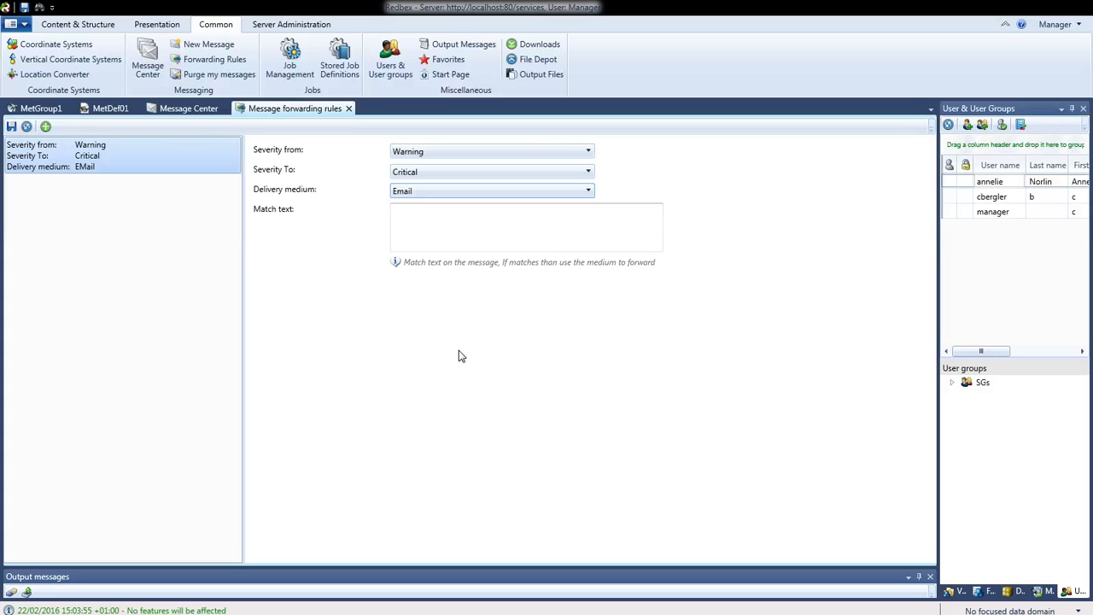
pyautogui.click(349, 109)
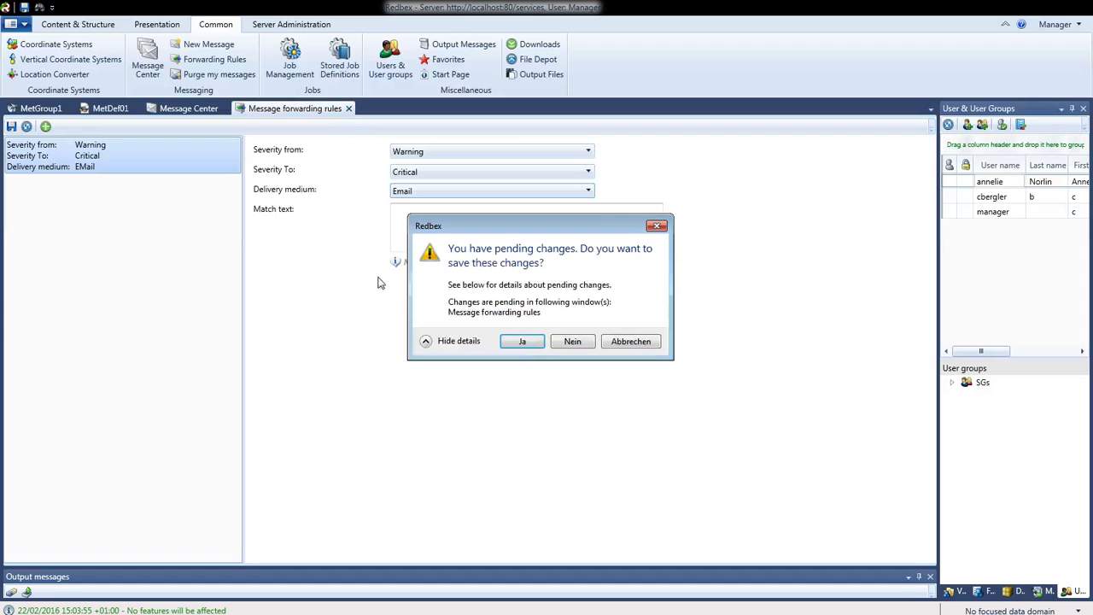
# Confirm saving the forwarding rules with Ja, then close the Message Center, MetDef01 and MetGroup1 tabs
pyautogui.click(516, 344)
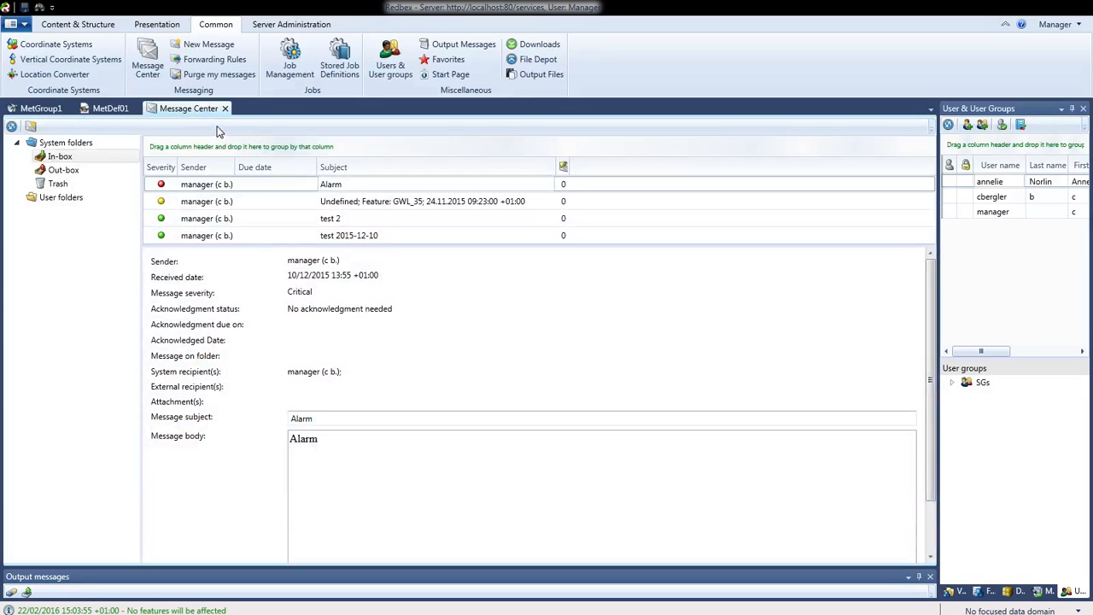
pyautogui.click(226, 108)
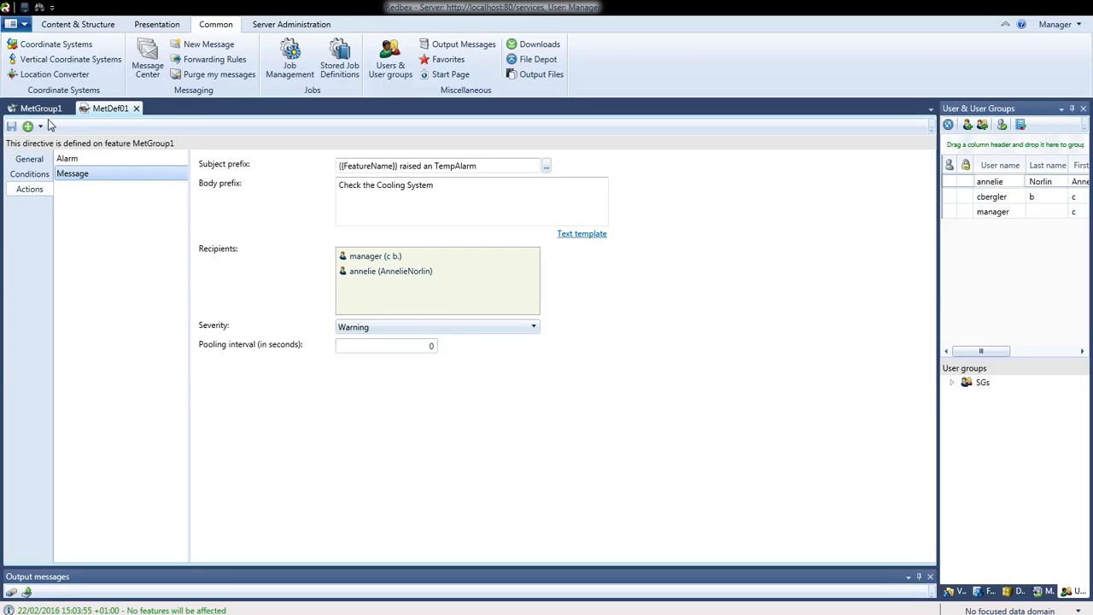
pyautogui.click(29, 159)
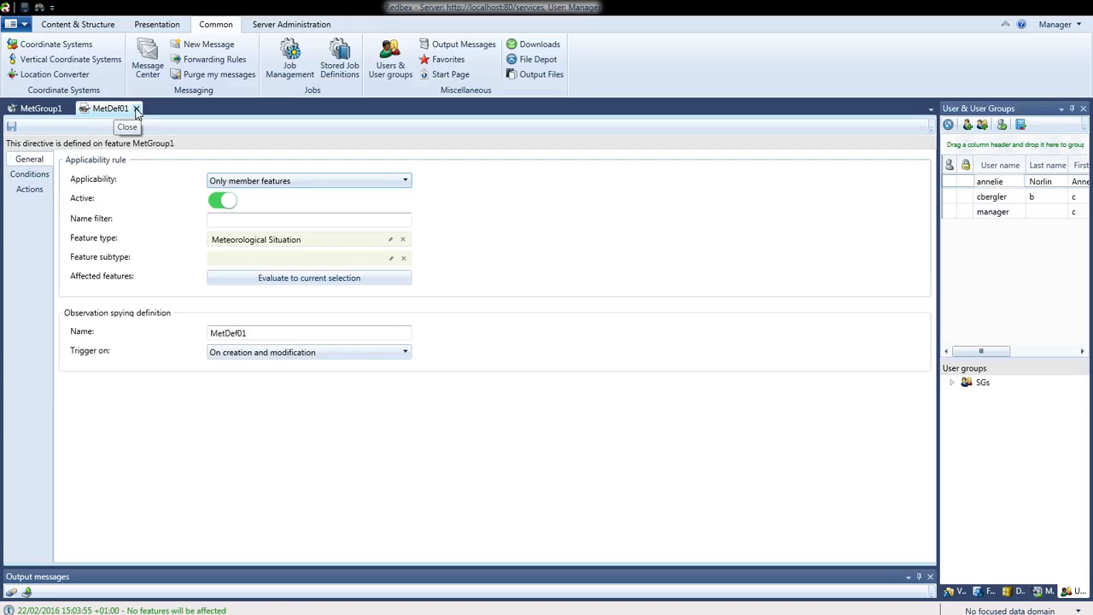
pyautogui.click(137, 108)
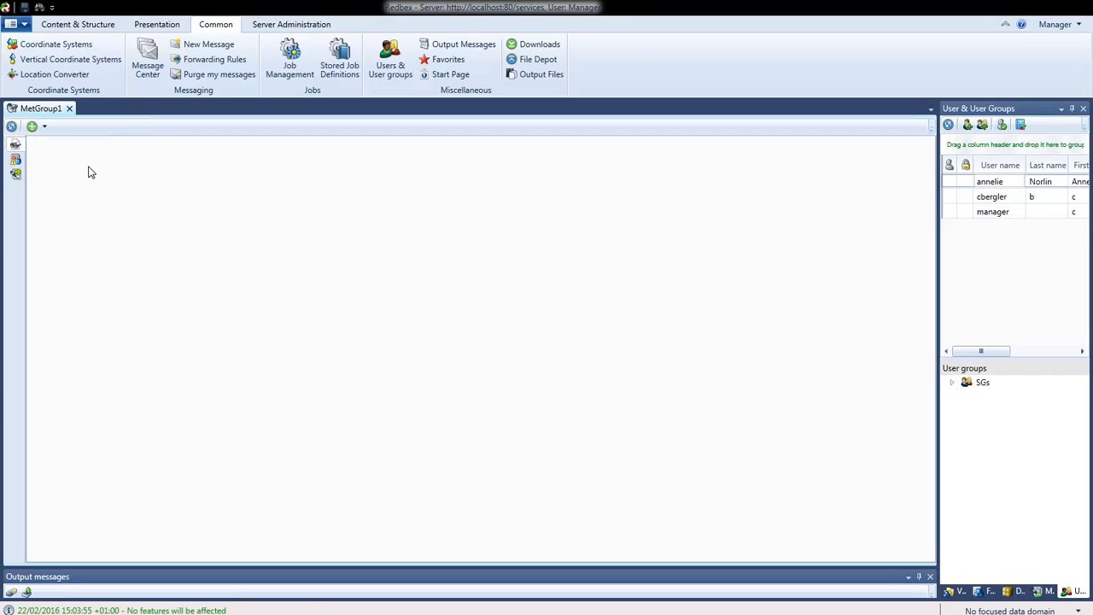
pyautogui.click(70, 108)
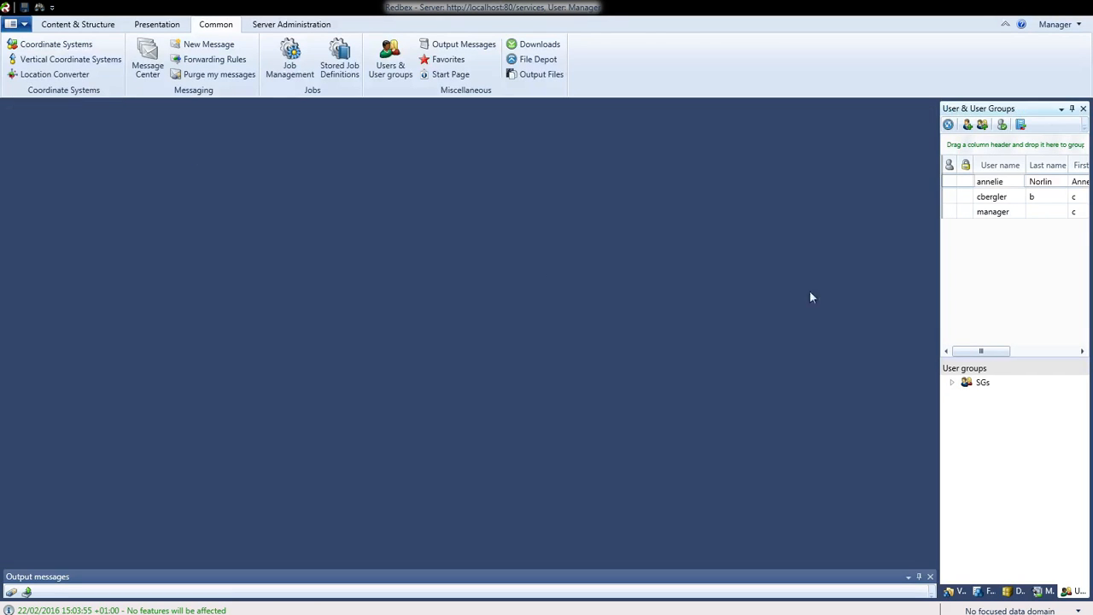
# Open MET05 from the Met view's member features and display its June 2010 observation table
pyautogui.click(954, 591)
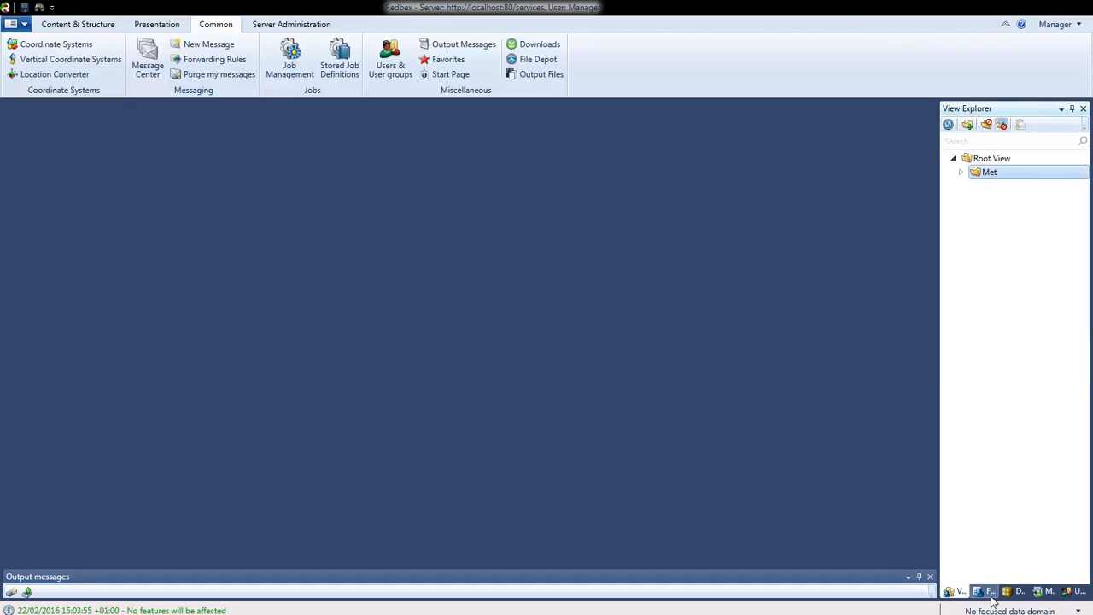
pyautogui.click(989, 591)
pyautogui.click(972, 173)
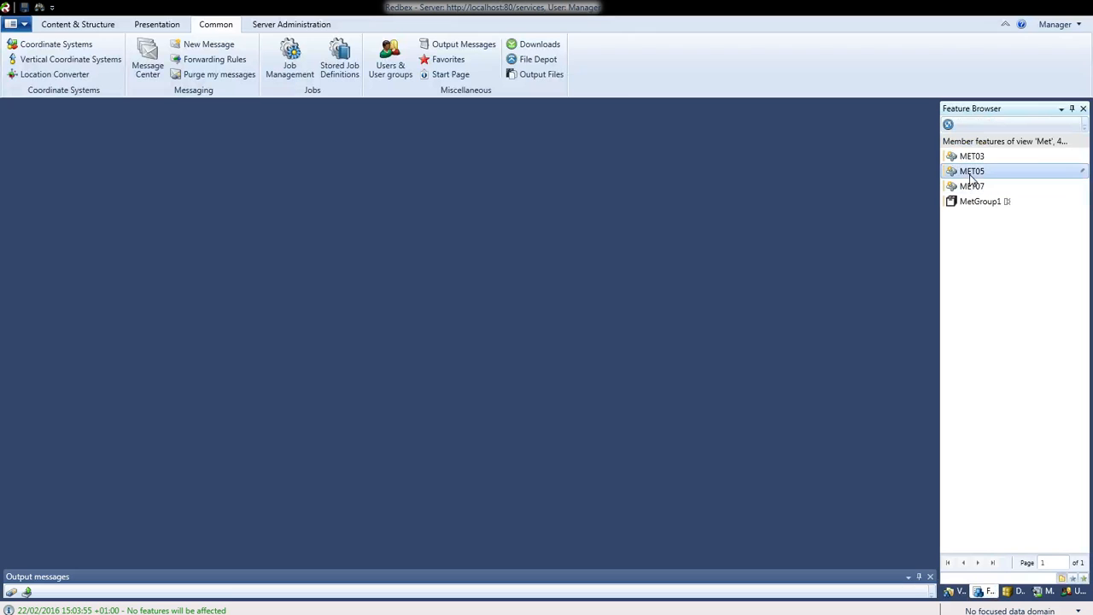
pyautogui.rightClick(972, 174)
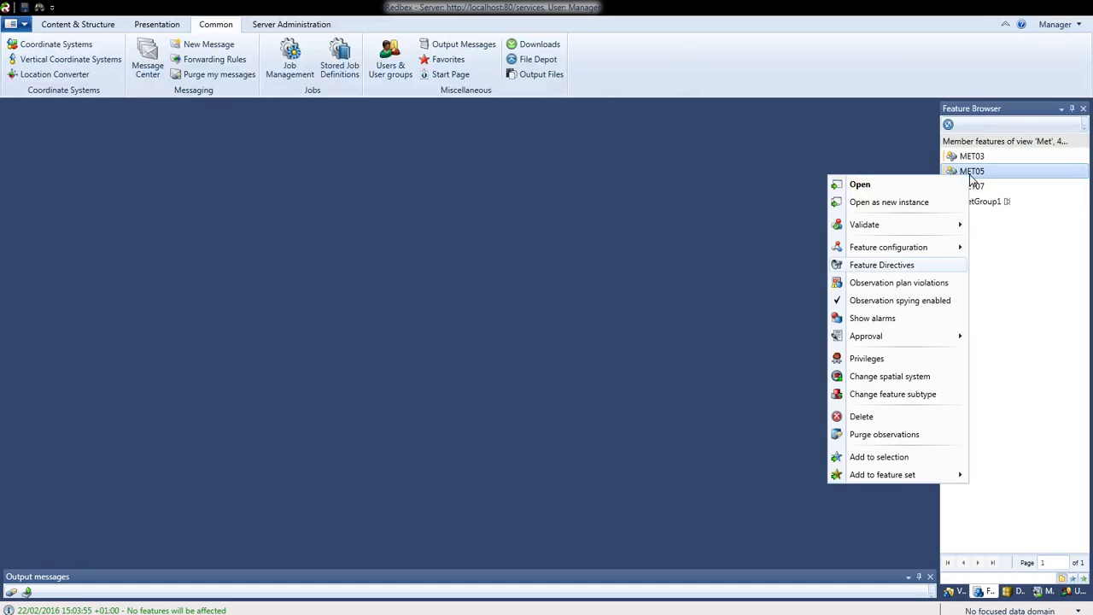
pyautogui.click(893, 188)
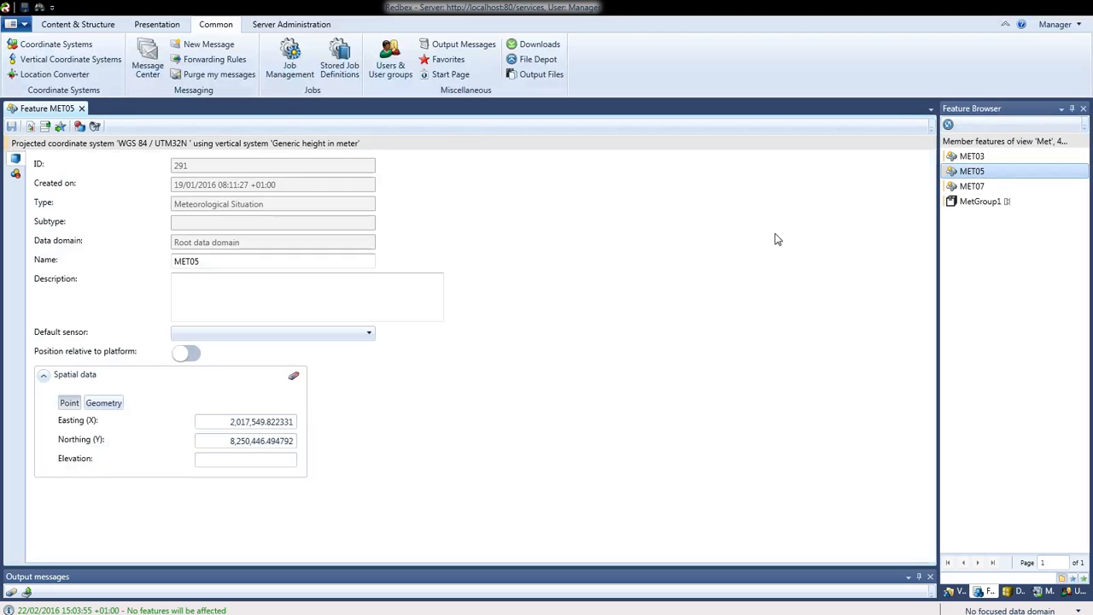
pyautogui.click(18, 175)
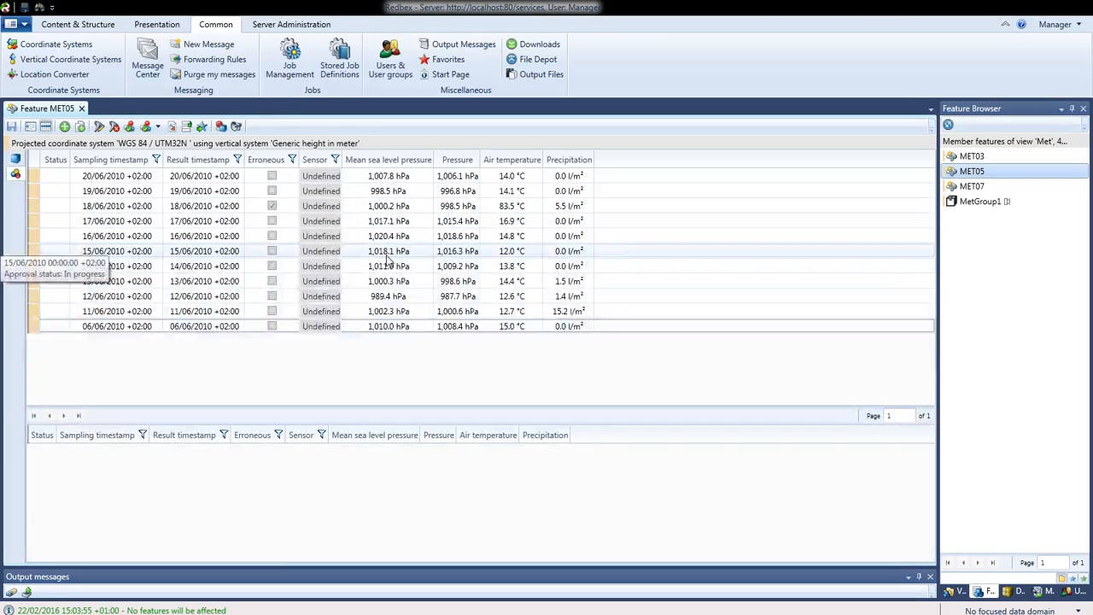
# Enter 35 as MET05's 17/06/2010 air temperature and save with Ctrl+S
pyautogui.click(384, 224)
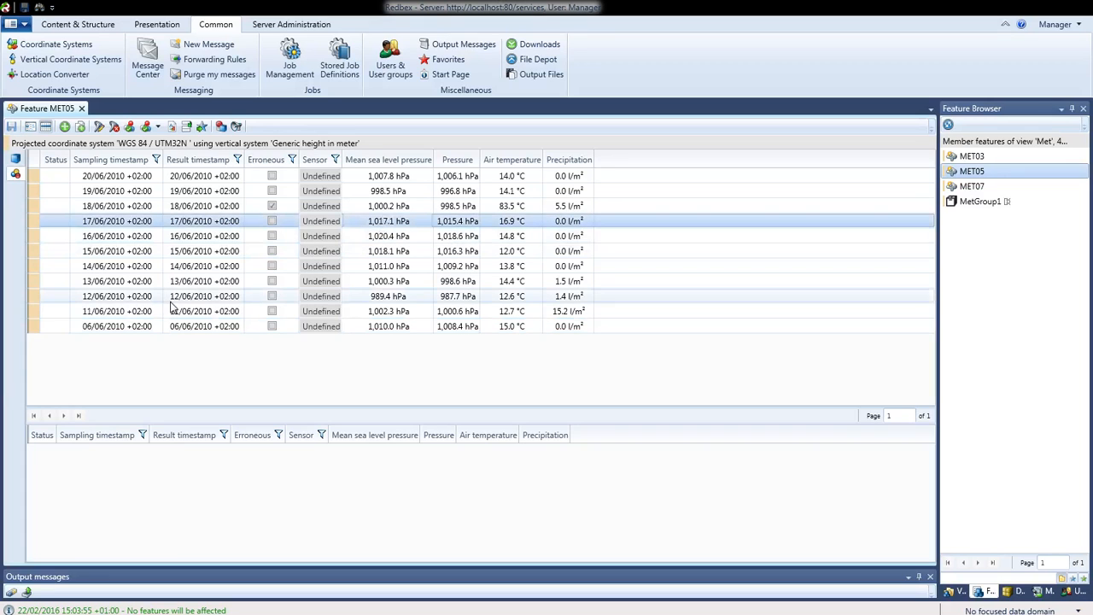
pyautogui.rightClick(512, 225)
pyautogui.click(515, 223)
pyautogui.click(515, 224)
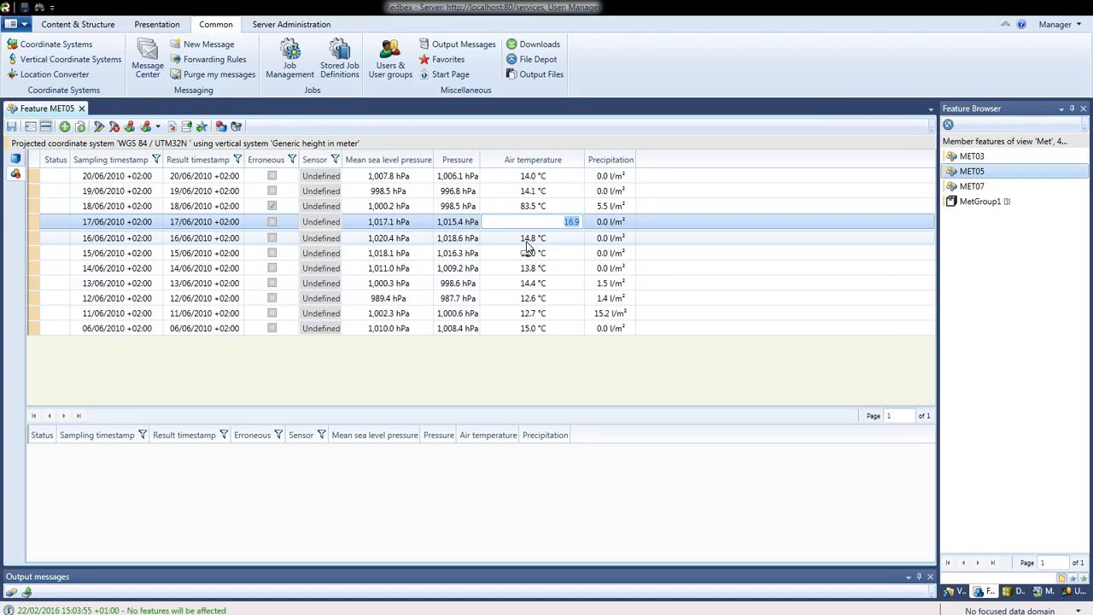
pyautogui.write('35')
pyautogui.press('Return')
pyautogui.click(527, 239)
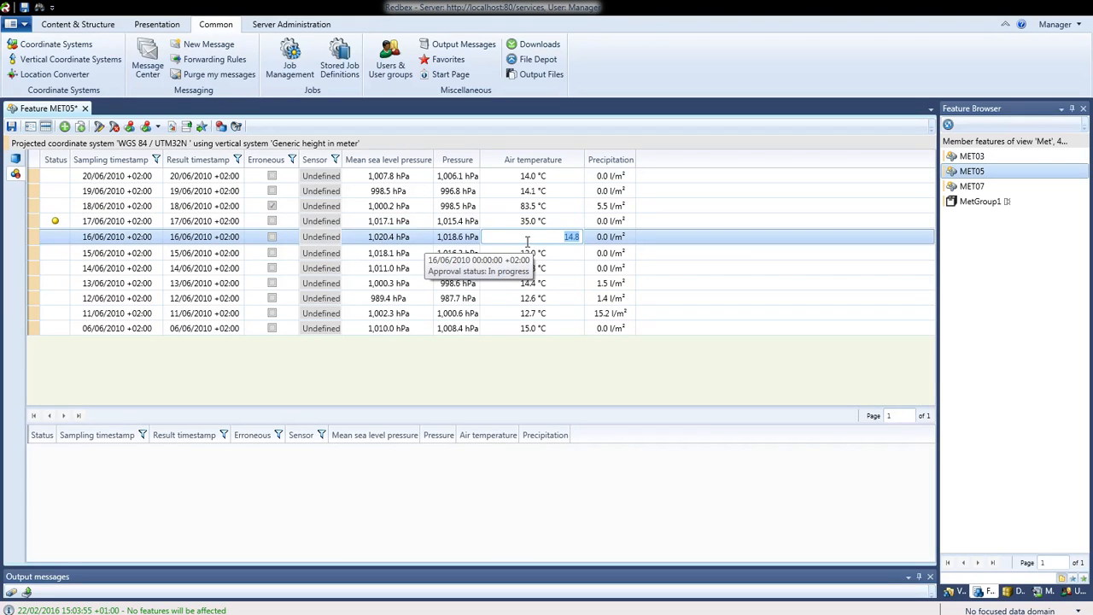
pyautogui.click(434, 222)
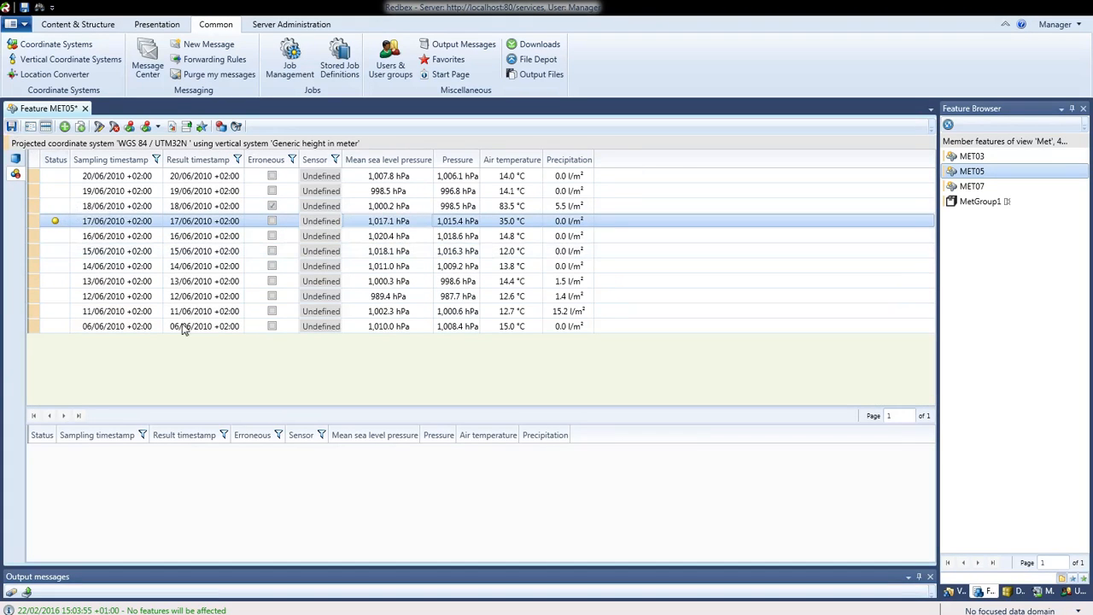
pyautogui.hotkey('ctrl', 's')
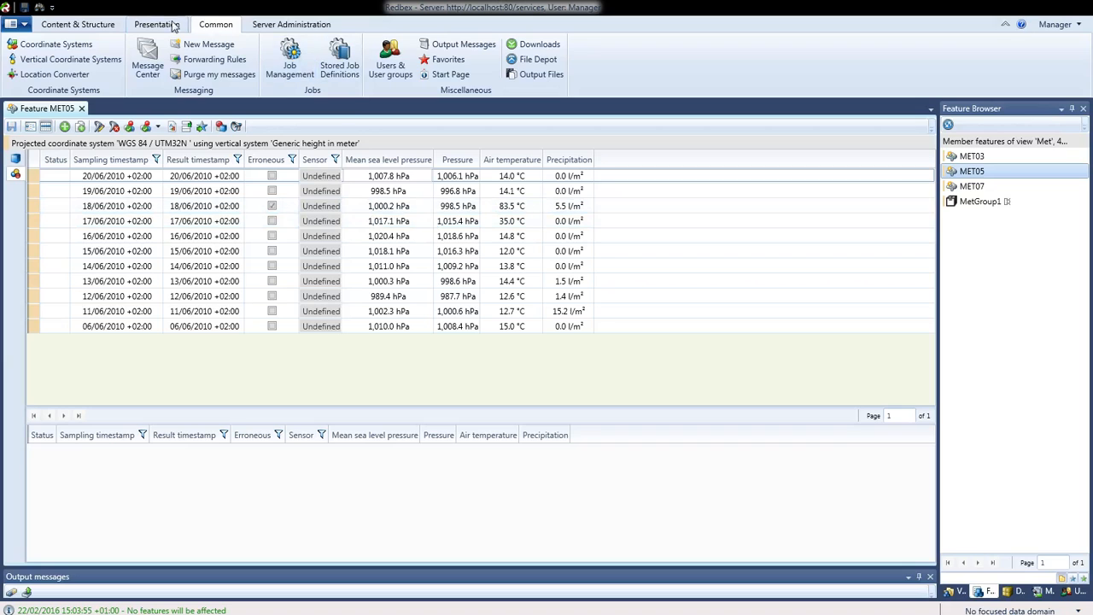
# Open Pending Alarms from Content & Structure and select MET05's severity-6 TemperatureAlarm
pyautogui.click(130, 24)
pyautogui.click(87, 25)
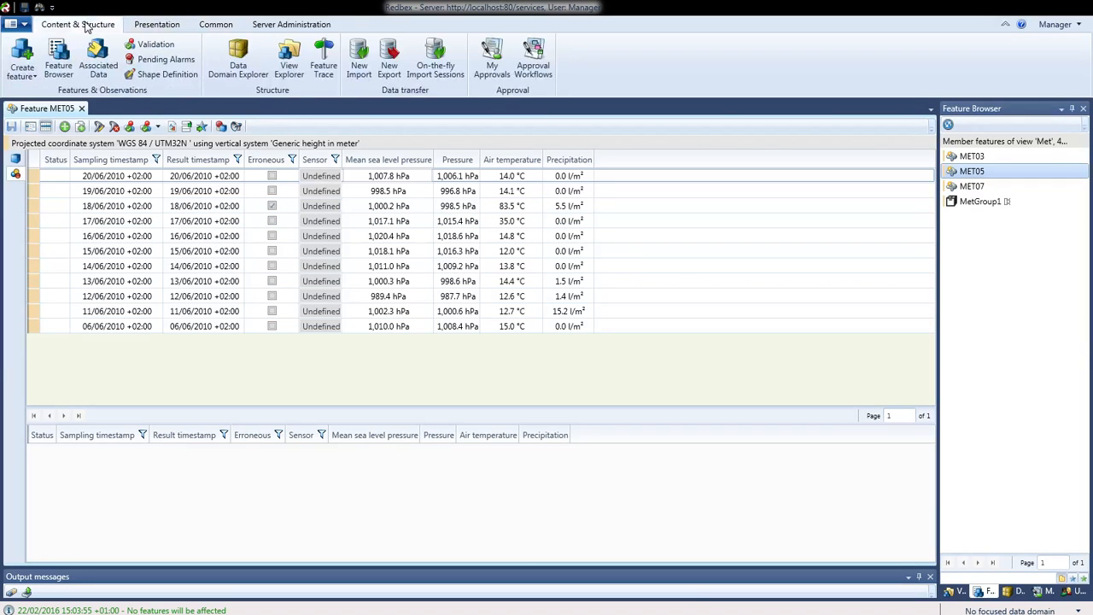
pyautogui.click(172, 65)
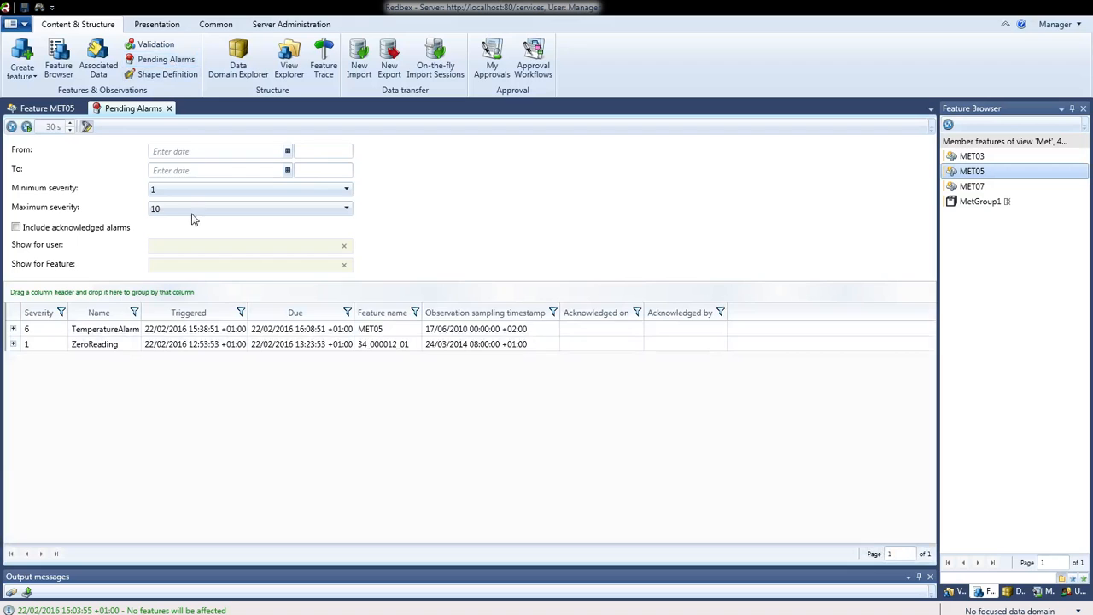
pyautogui.click(119, 331)
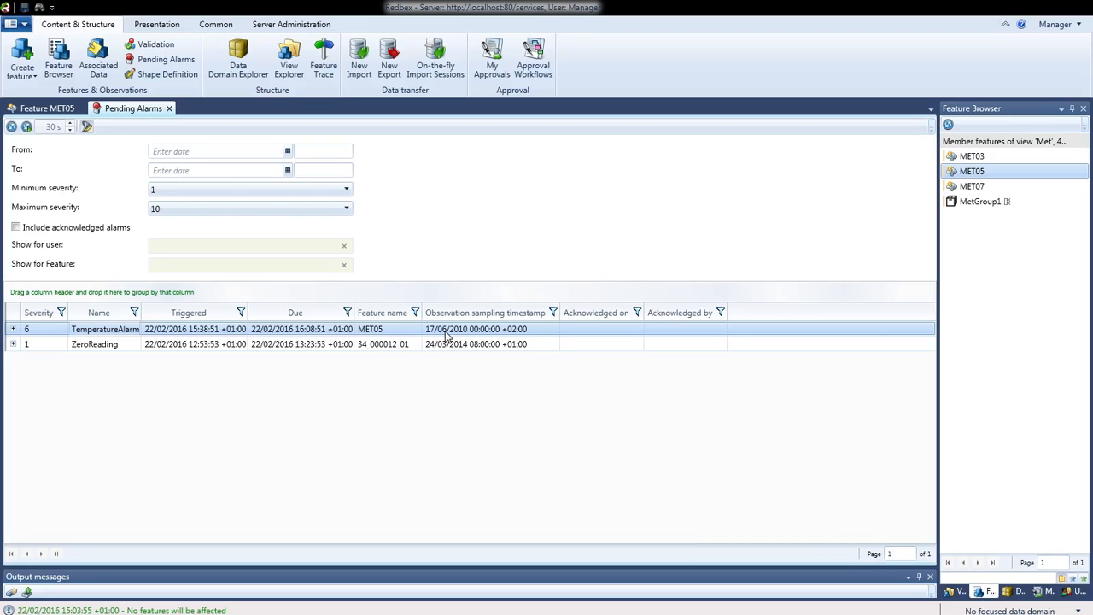
# Open the MET05 feature behind the TemperatureAlarm, review its observations, then close it
pyautogui.rightClick(446, 335)
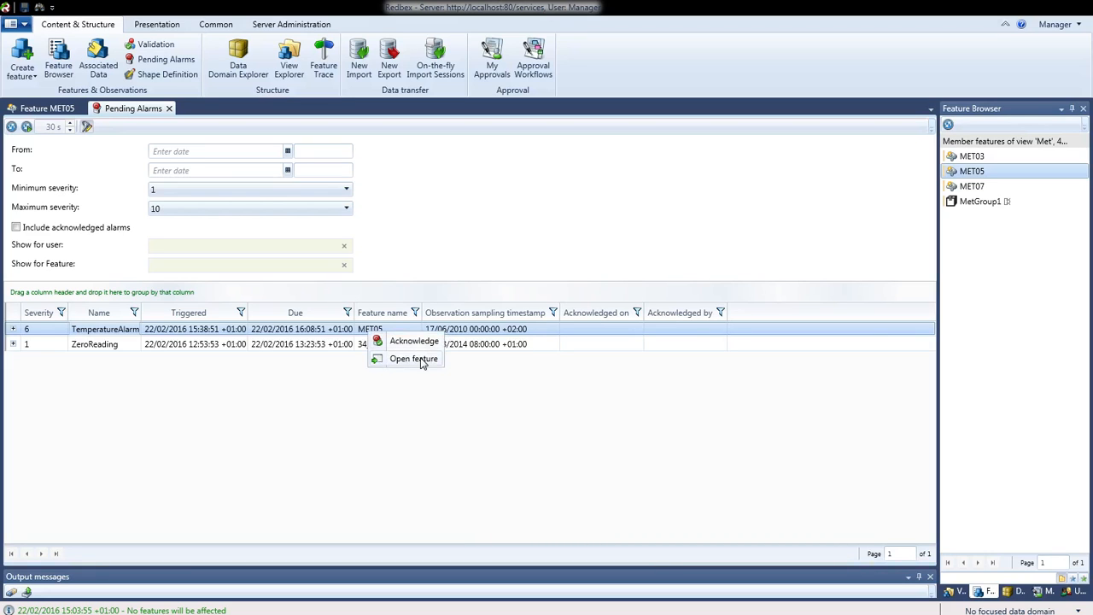
pyautogui.click(421, 360)
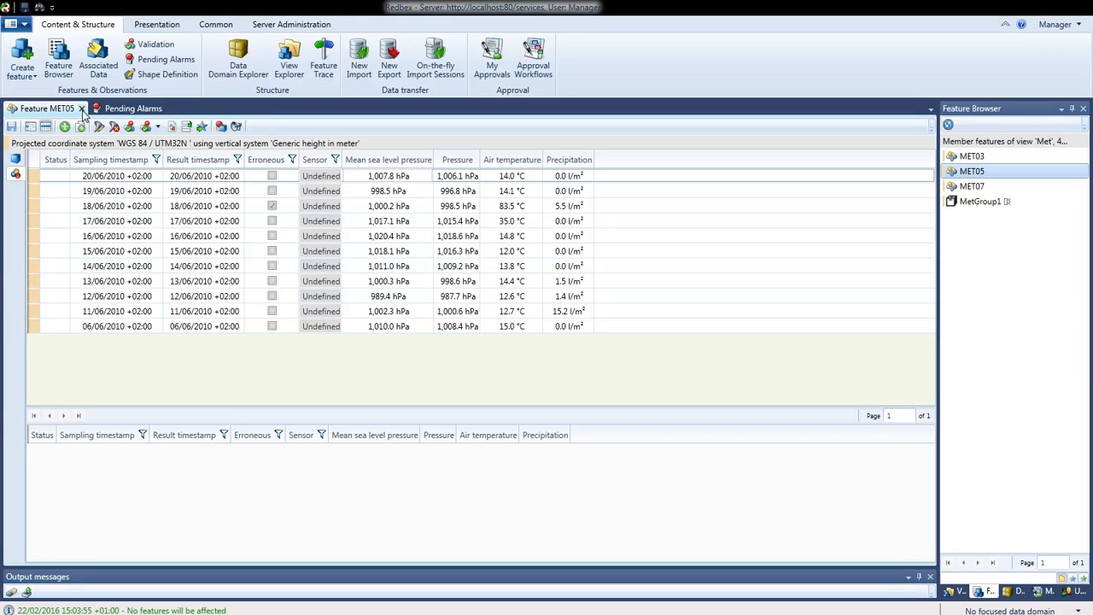
pyautogui.click(82, 109)
pyautogui.rightClick(428, 333)
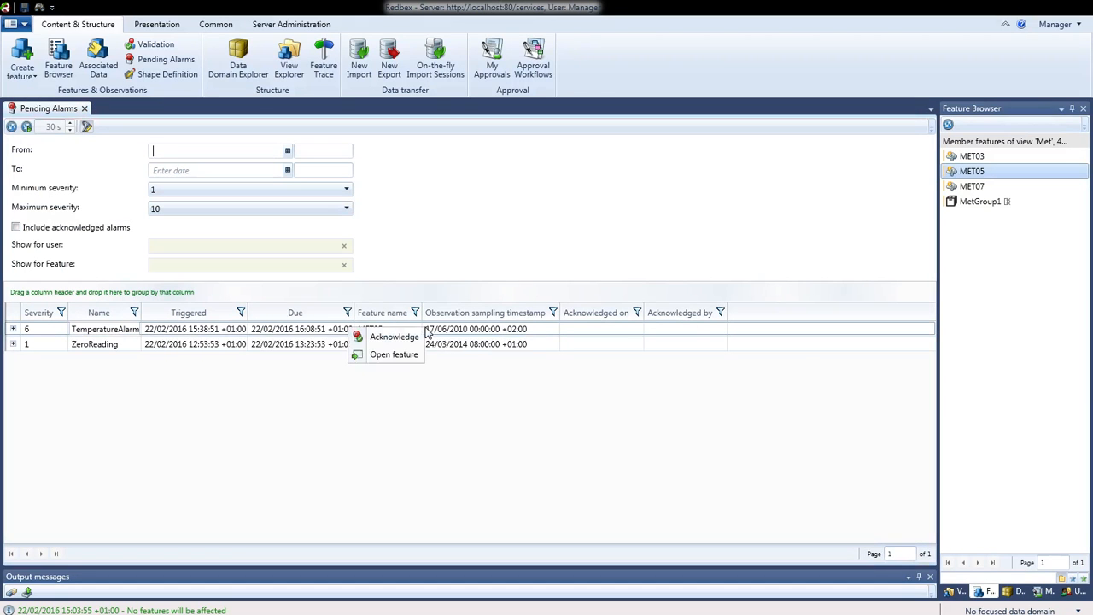
# Acknowledge the TemperatureAlarm with the comment 'Checked the cooling system, everything fine again'
pyautogui.click(396, 339)
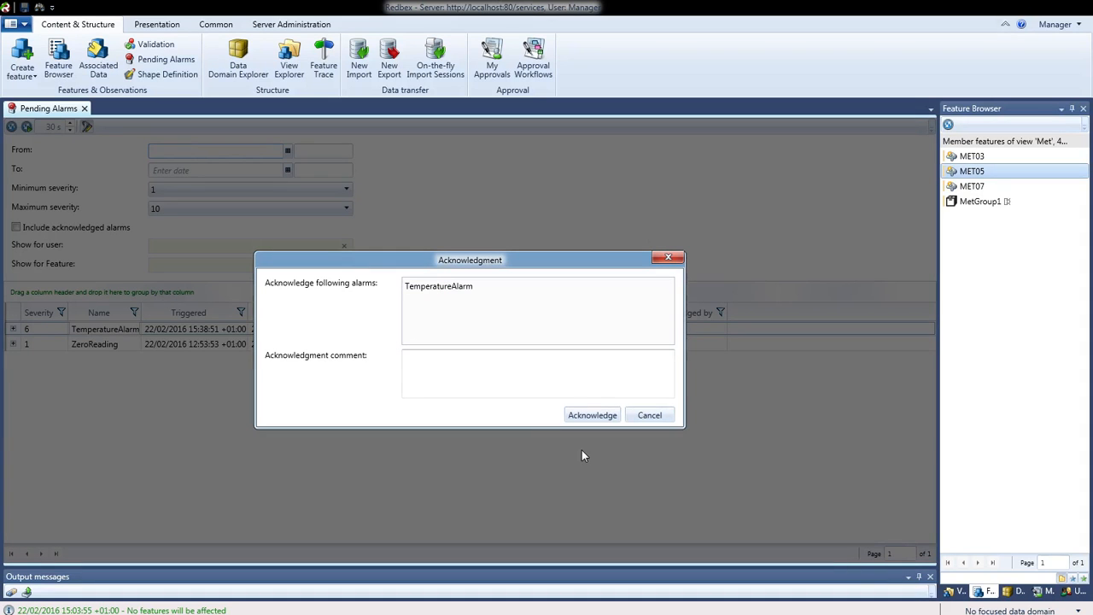
pyautogui.click(468, 291)
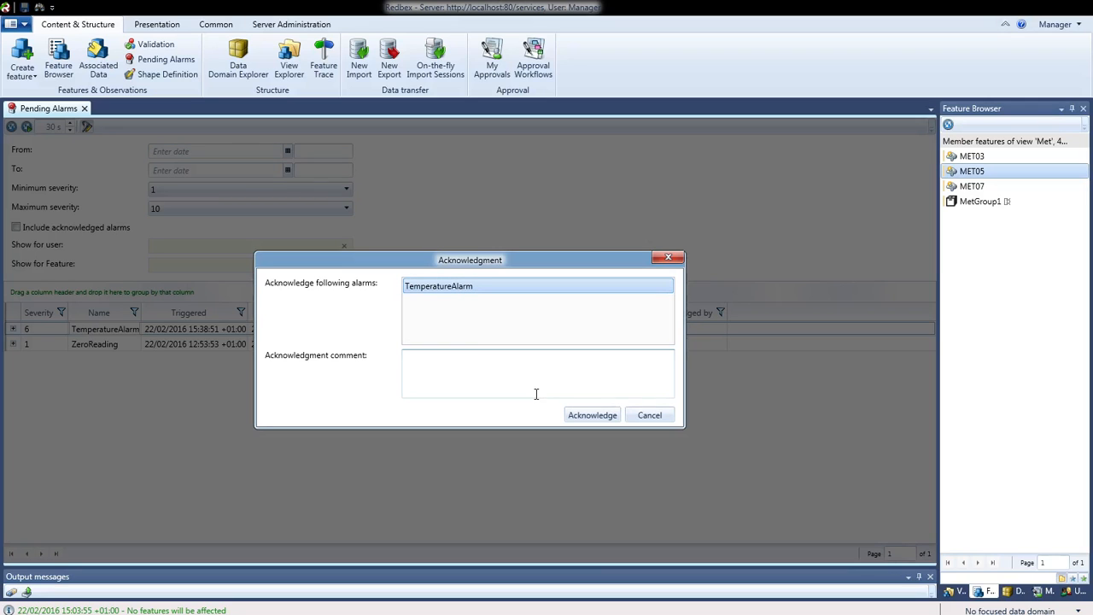
pyautogui.click(442, 366)
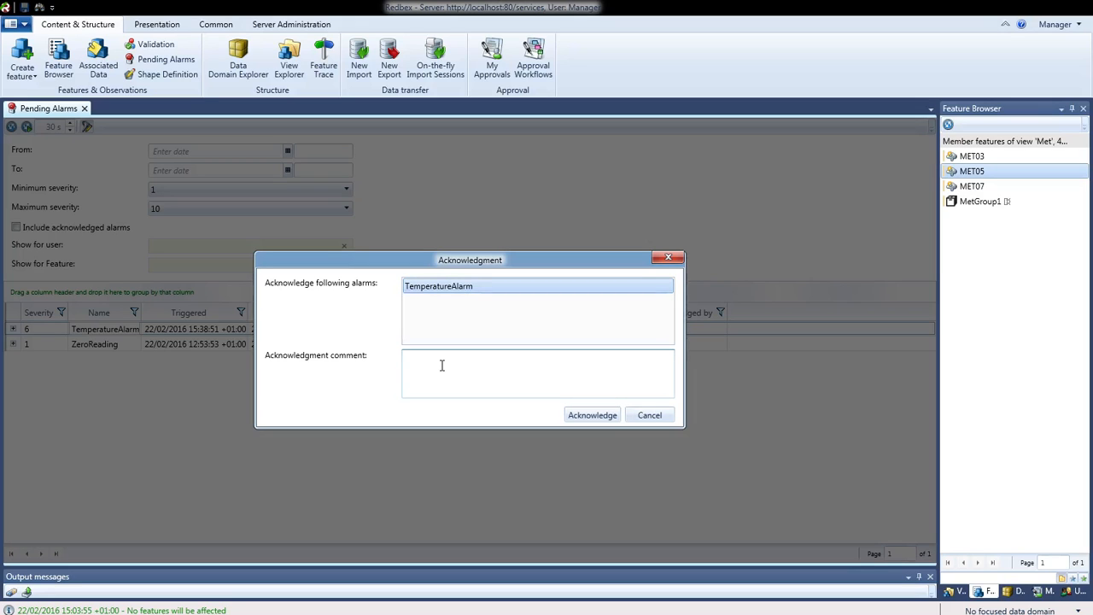
pyautogui.write('Cheched the cooling system, everything fine again')
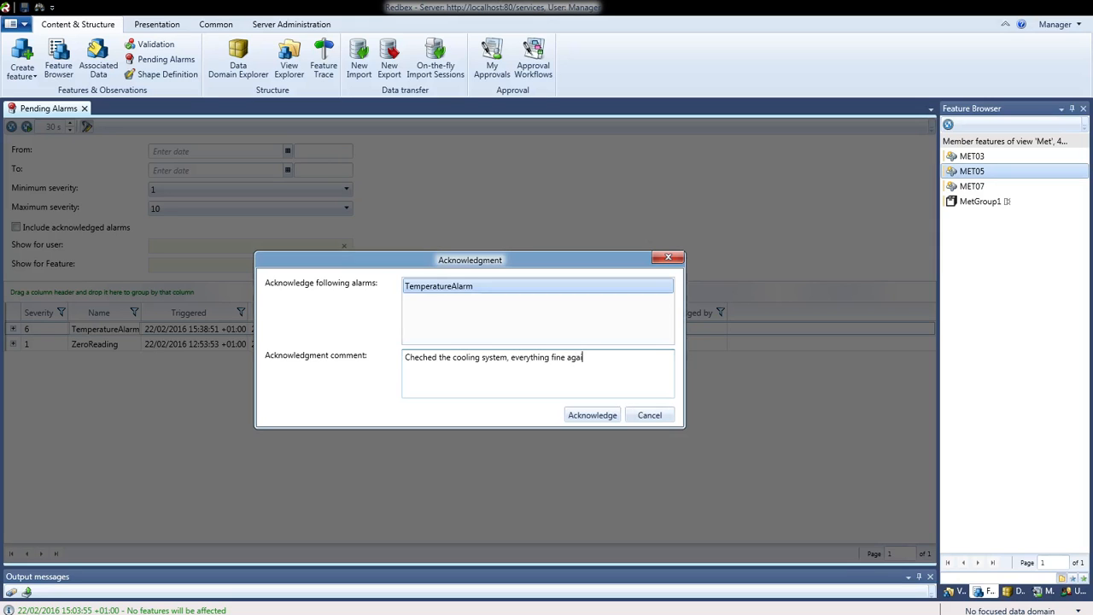
pyautogui.click(612, 416)
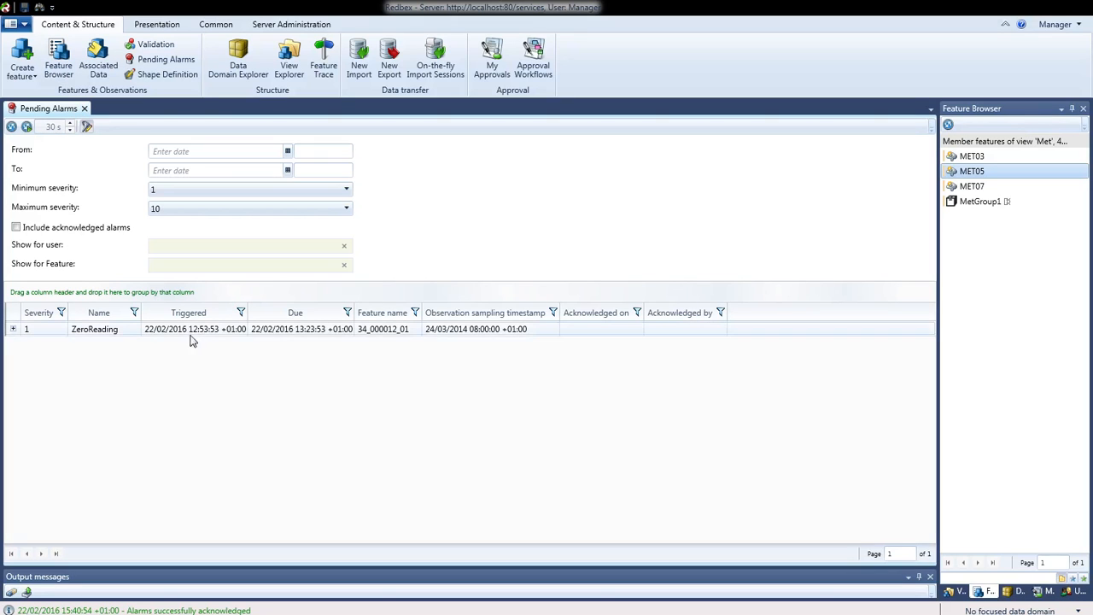
# Acknowledge the ZeroReading alarm with the comment 'seen it'
pyautogui.click(118, 330)
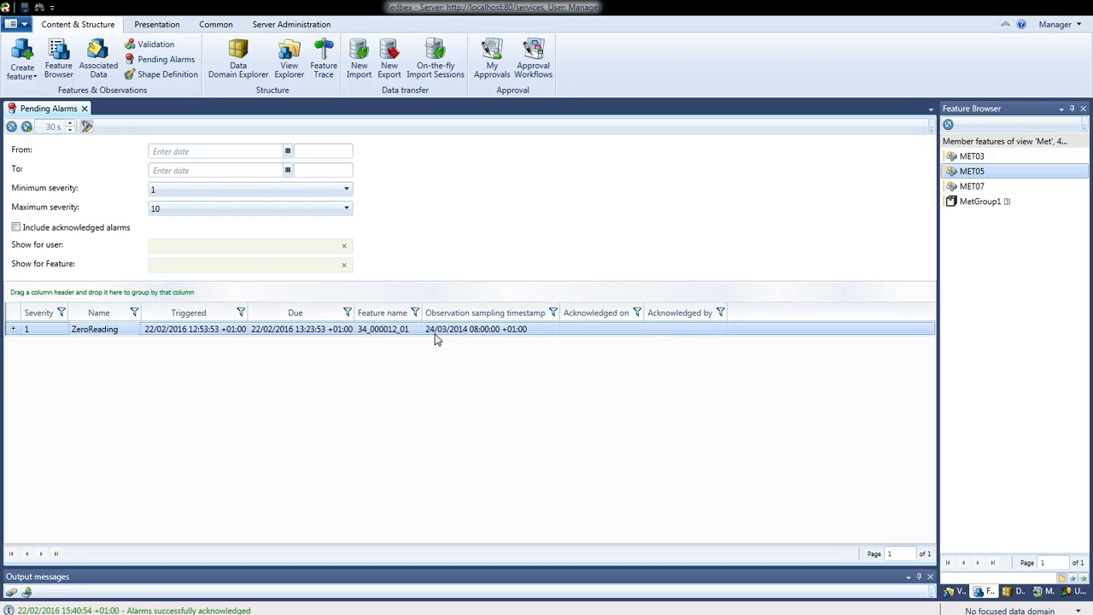
pyautogui.rightClick(305, 335)
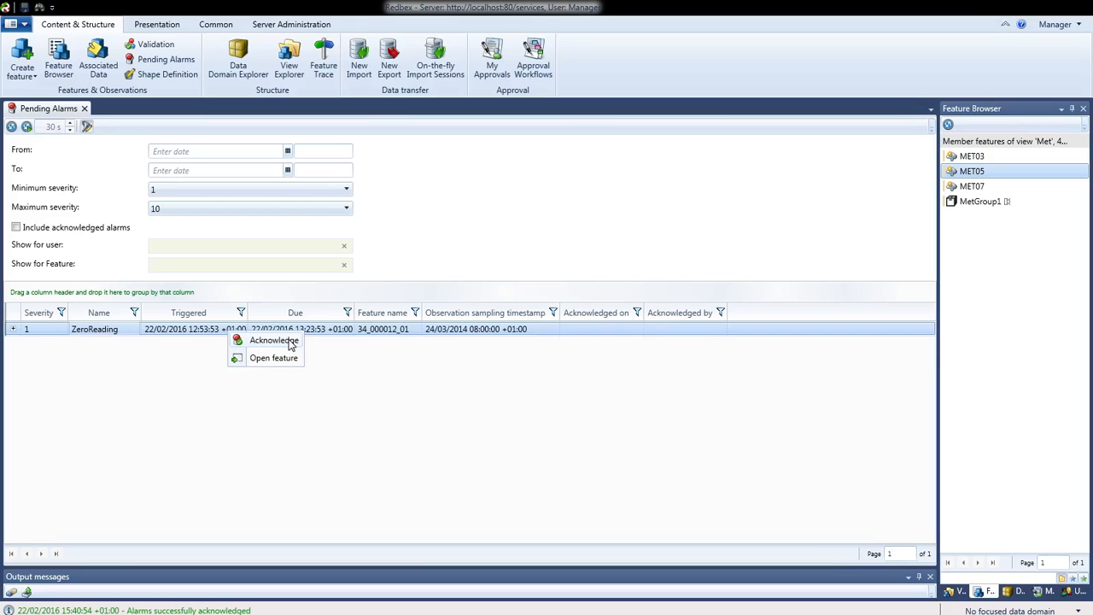
pyautogui.click(288, 339)
pyautogui.click(428, 376)
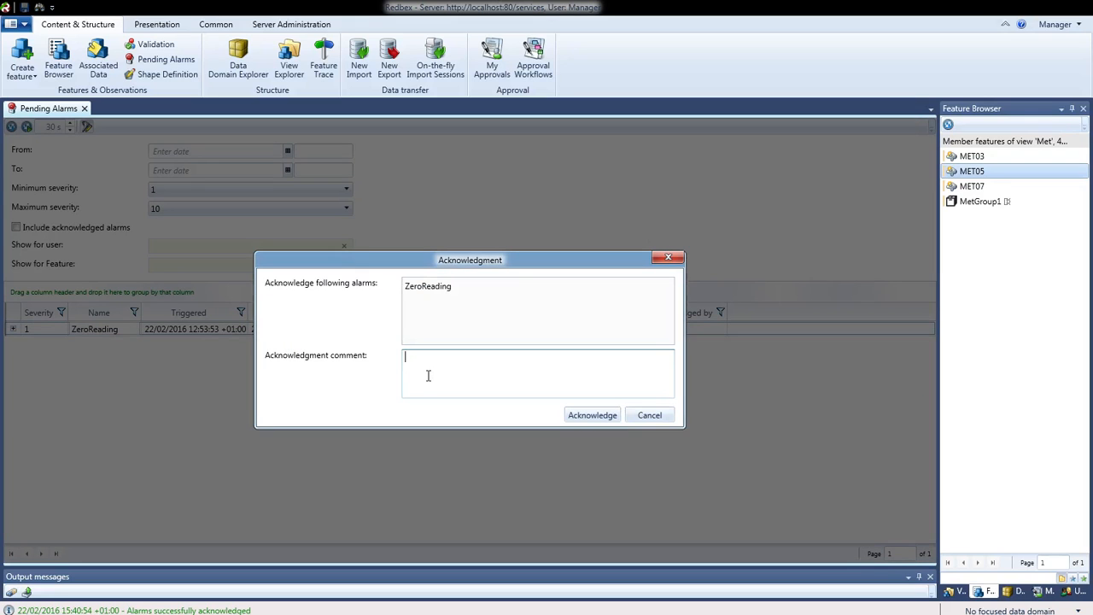
pyautogui.write('seen it')
pyautogui.click(596, 416)
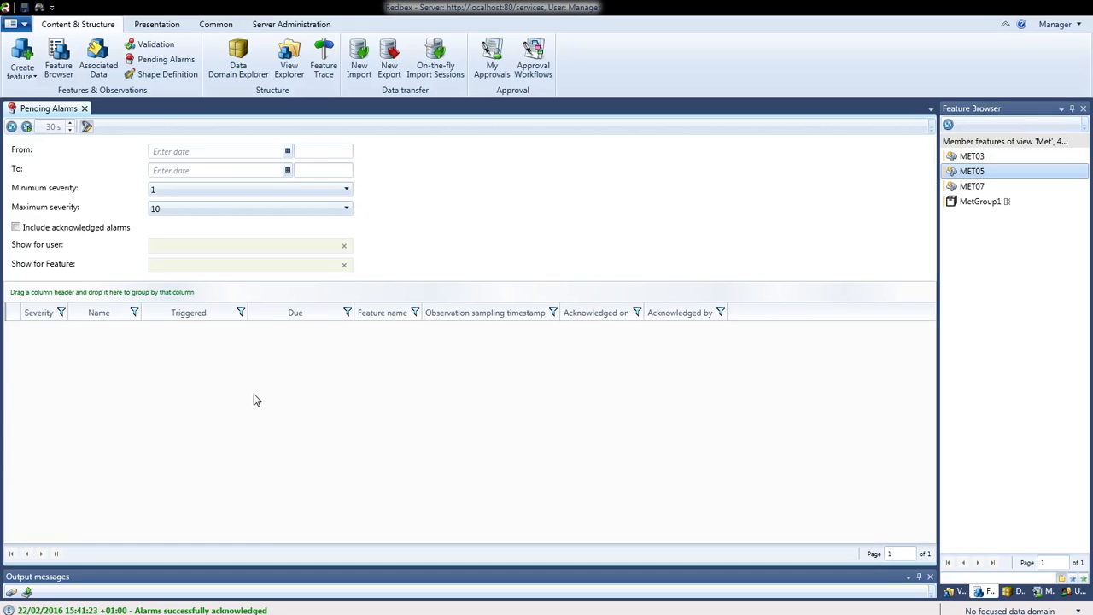
# Close Pending Alarms and display MetGroup1's Feature Directives, listing the MetDef01 directive
pyautogui.click(84, 109)
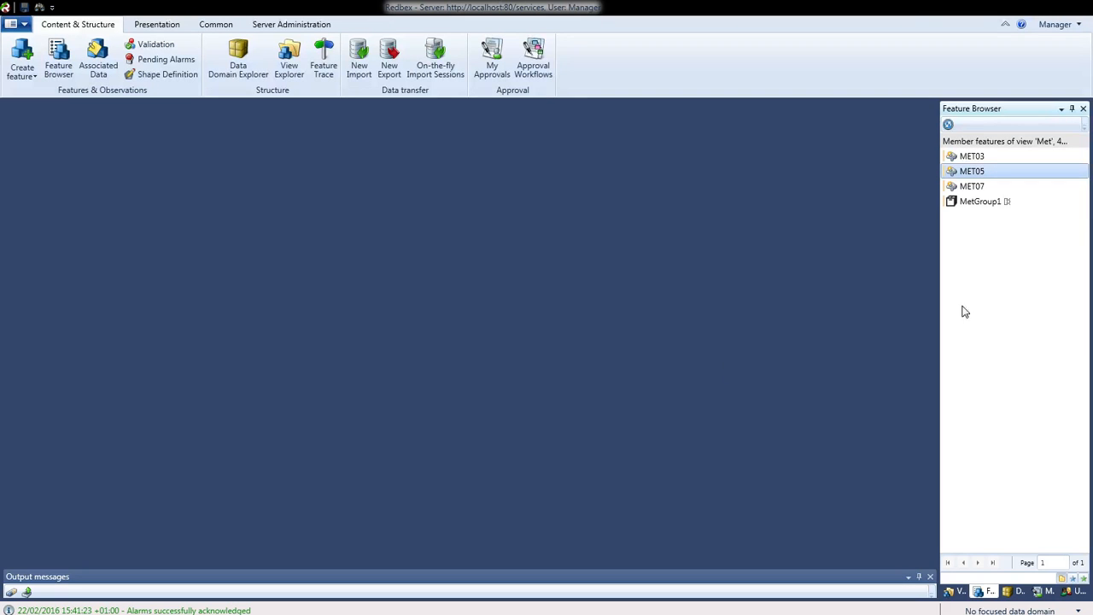
pyautogui.click(974, 208)
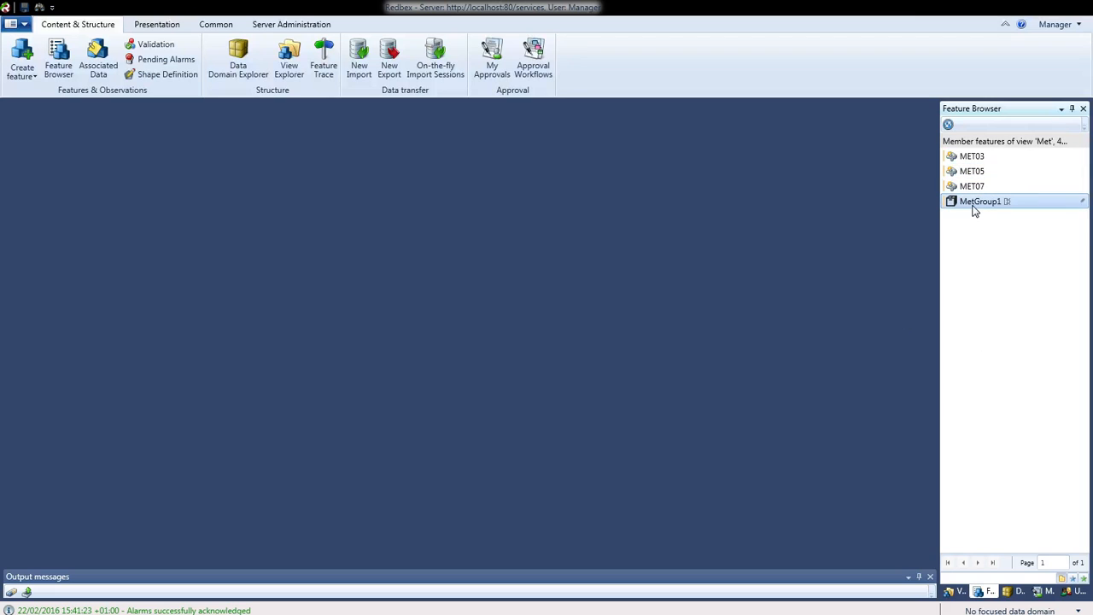
pyautogui.rightClick(975, 211)
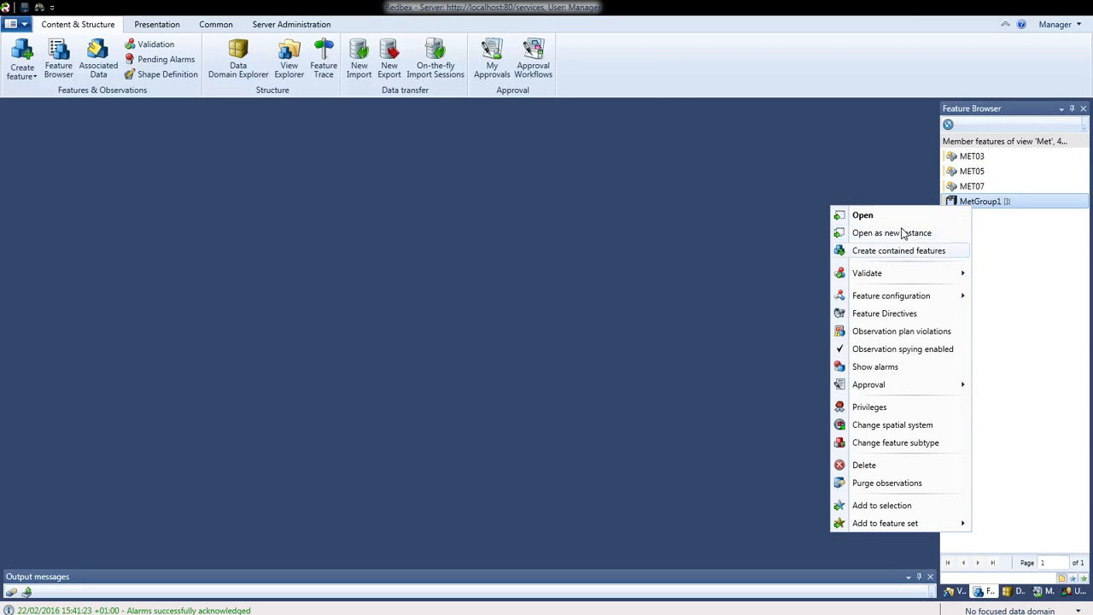
pyautogui.click(884, 315)
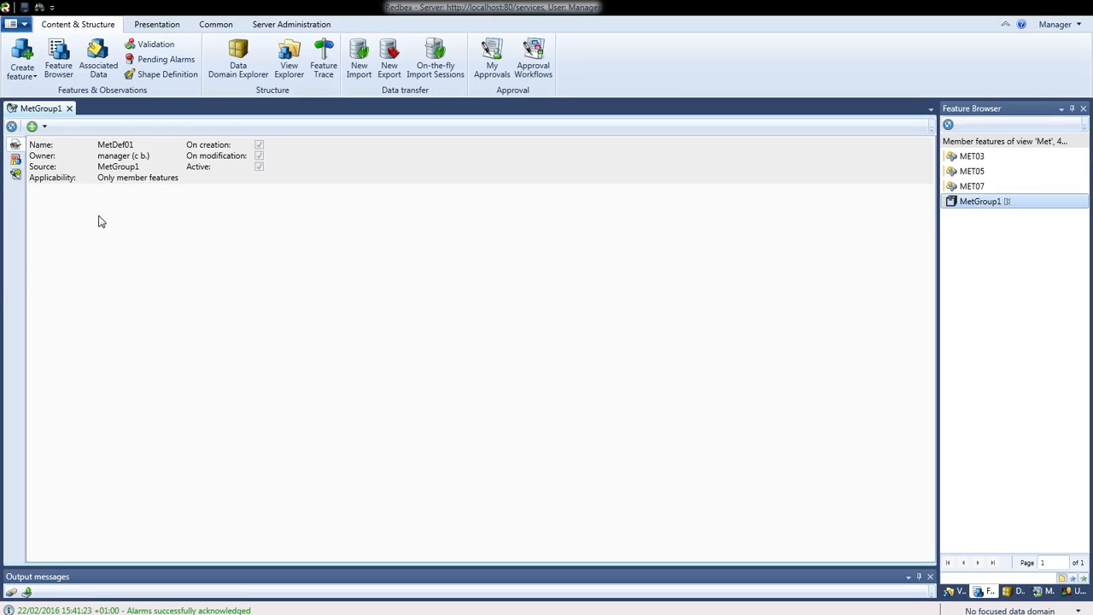
pyautogui.rightClick(102, 188)
# Open the MetDef01 directive, set its Active toggle on, then select MET05 in the Feature Browser
pyautogui.click(91, 195)
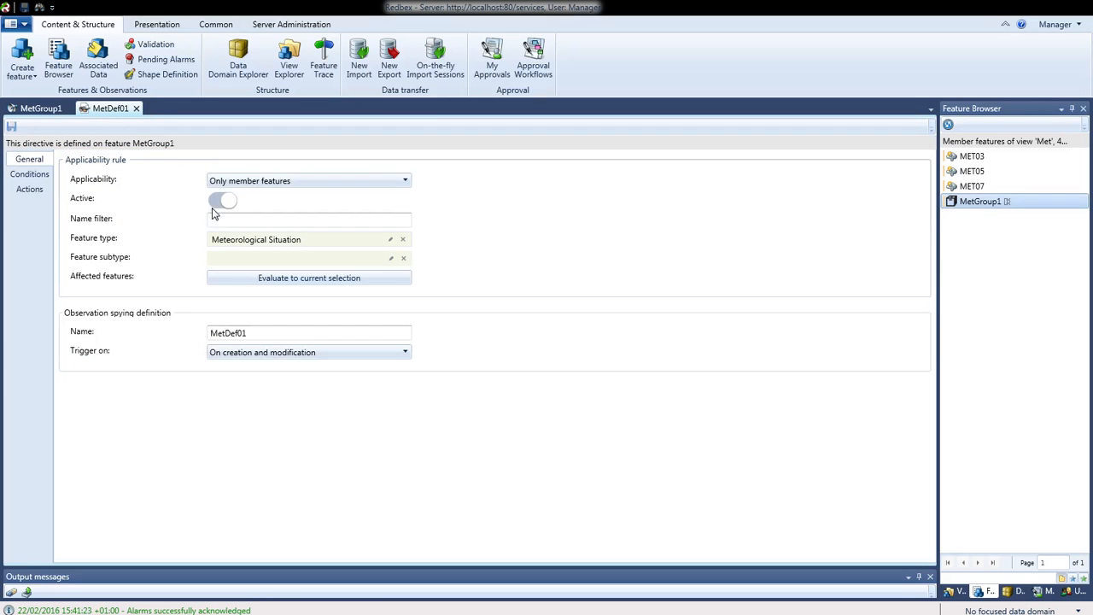
pyautogui.click(223, 205)
pyautogui.click(223, 205)
pyautogui.click(970, 173)
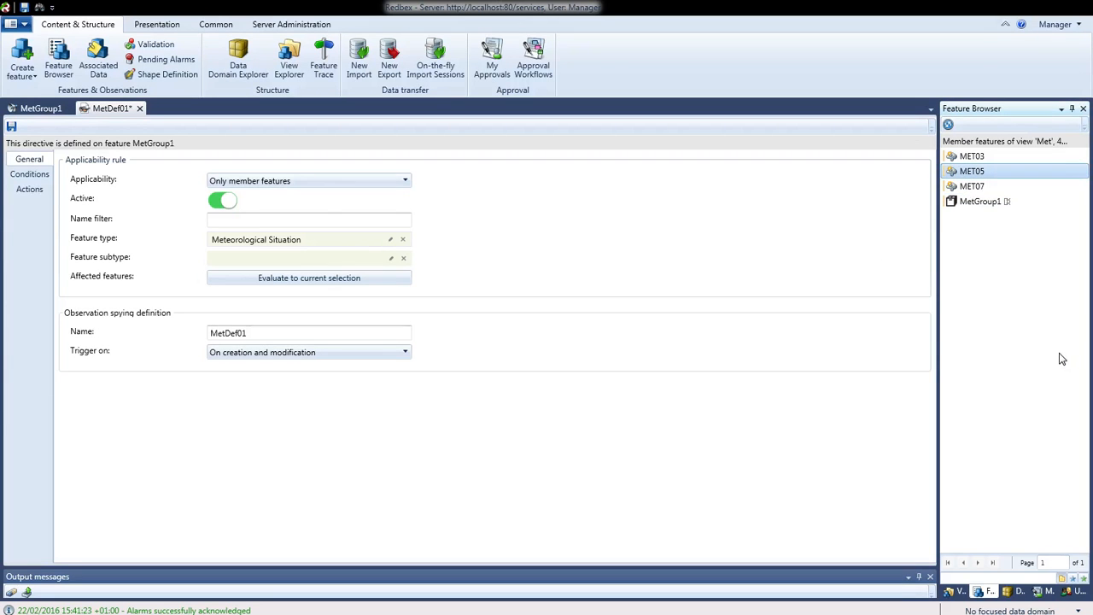
pyautogui.moveTo(972, 177)
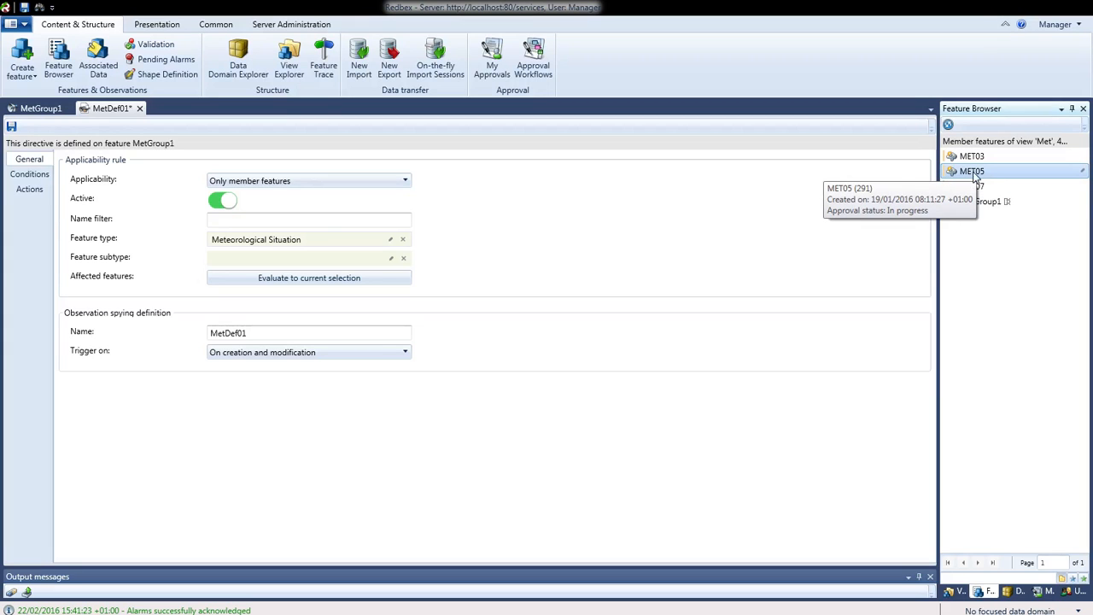
pyautogui.rightClick(973, 175)
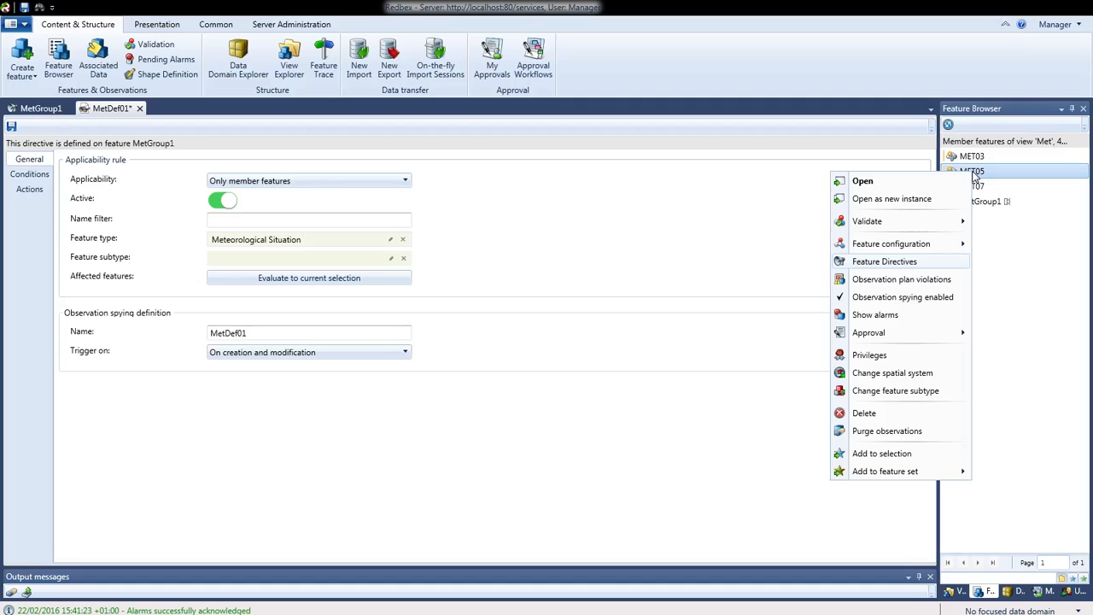
pyautogui.click(873, 299)
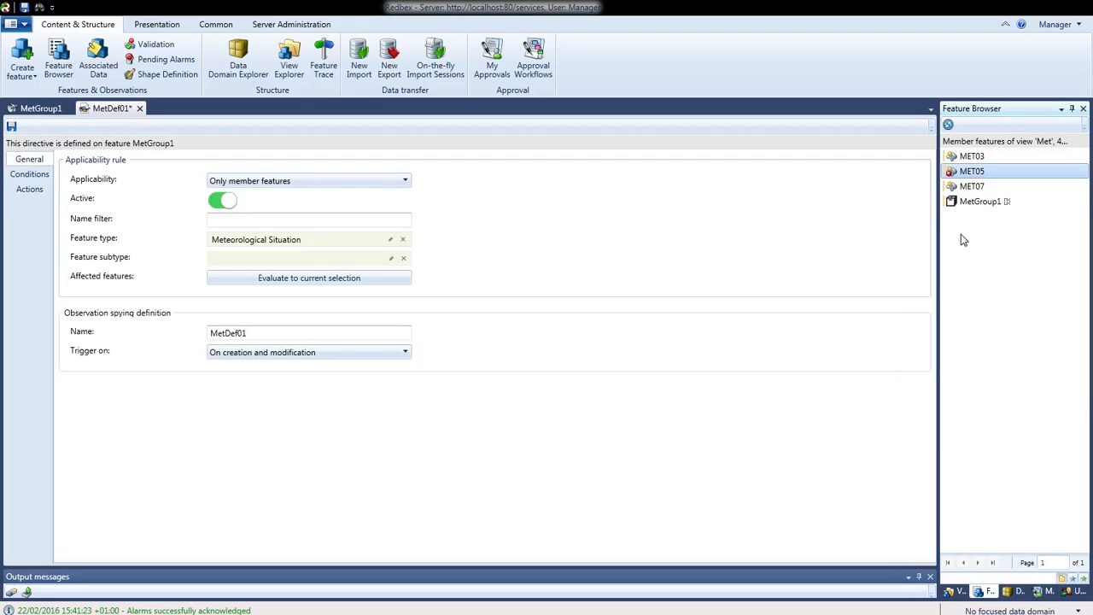
pyautogui.moveTo(951, 180)
pyautogui.click(987, 158)
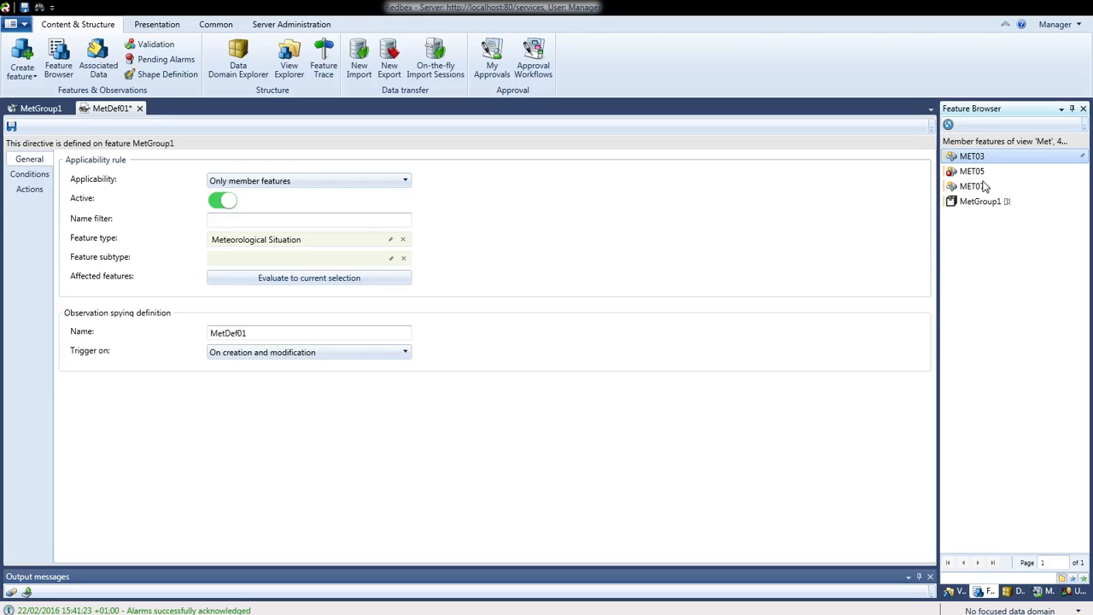
pyautogui.click(984, 188)
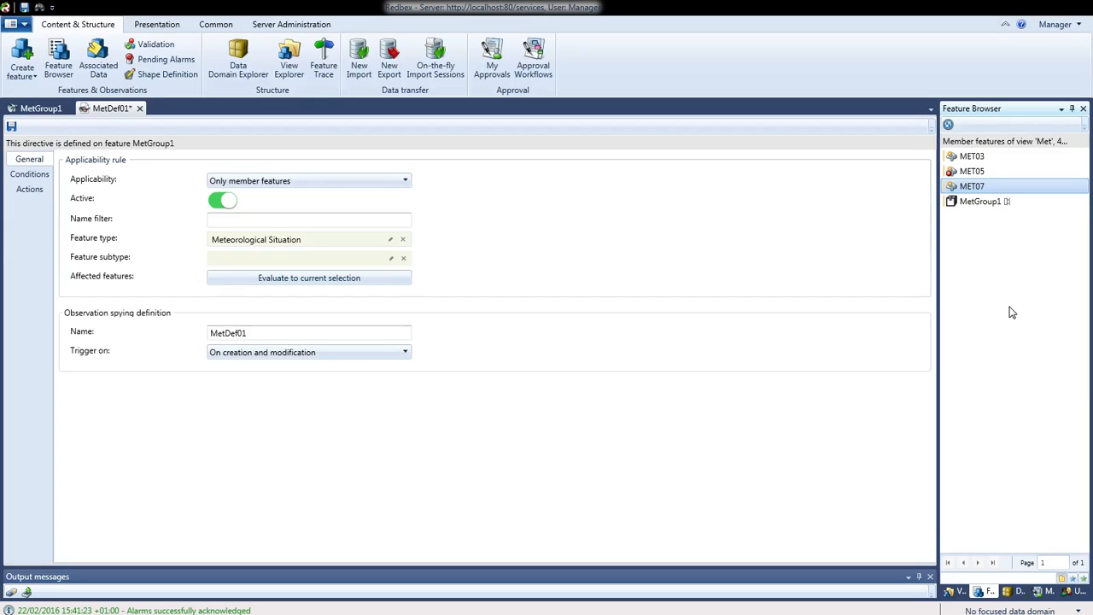
pyautogui.click(972, 171)
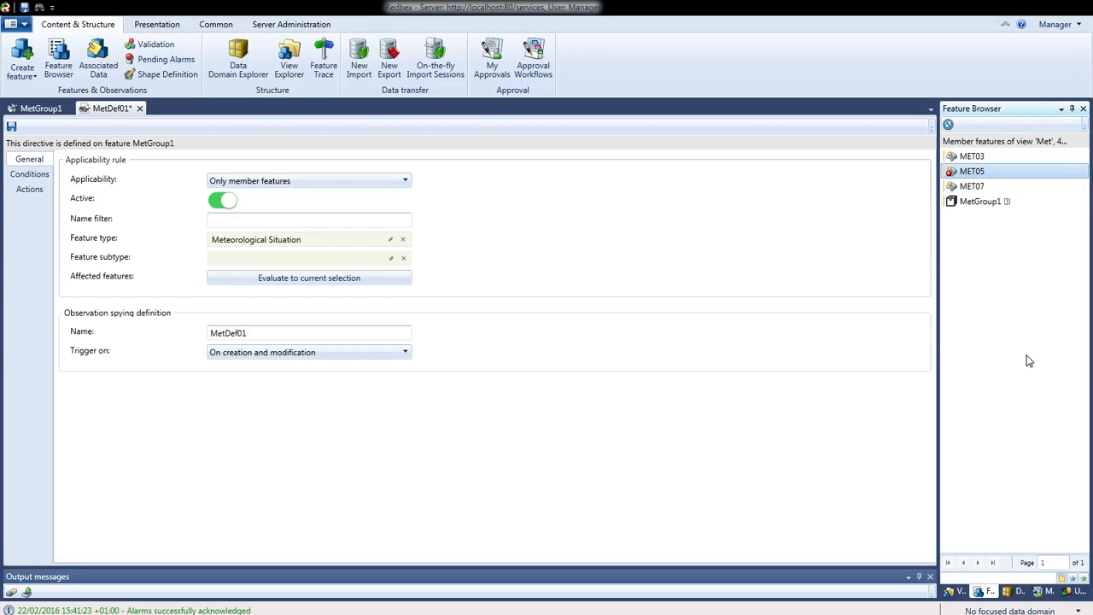
pyautogui.rightClick(973, 173)
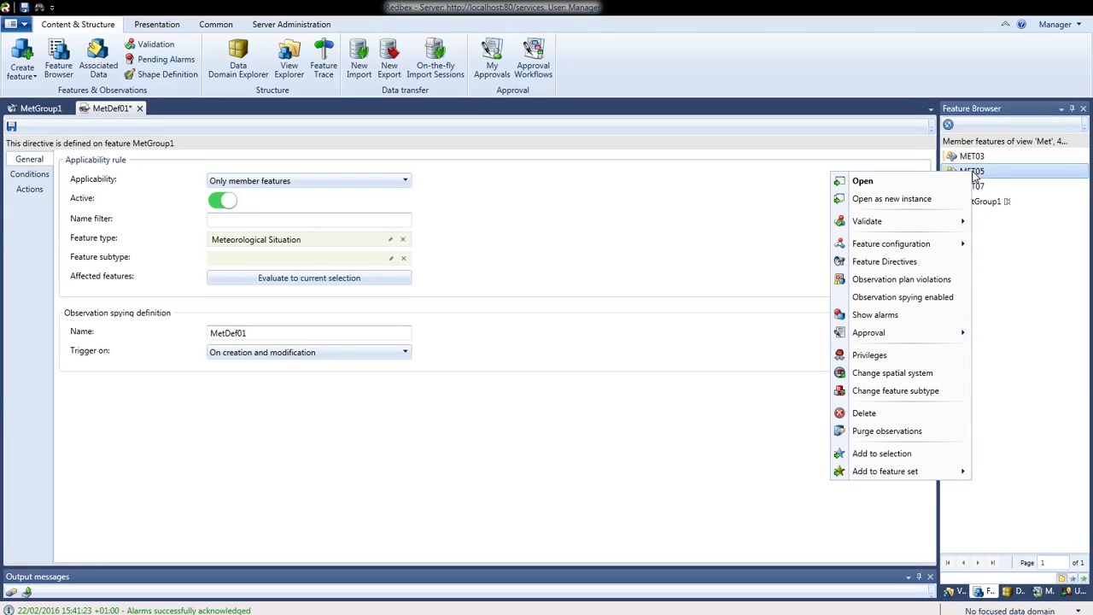
pyautogui.click(909, 304)
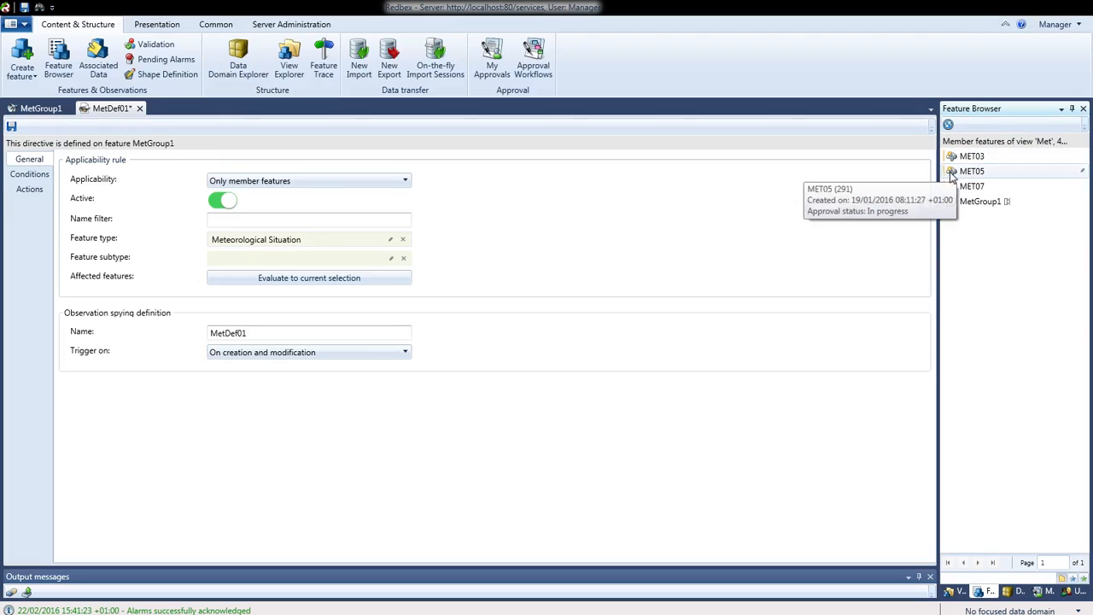
pyautogui.click(1002, 172)
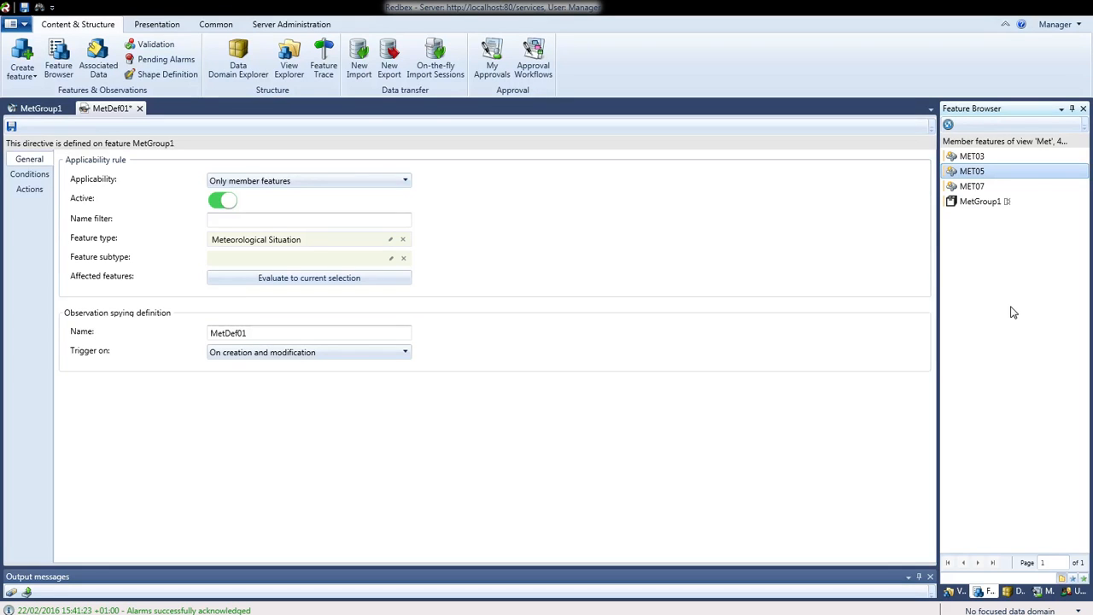
pyautogui.click(283, 28)
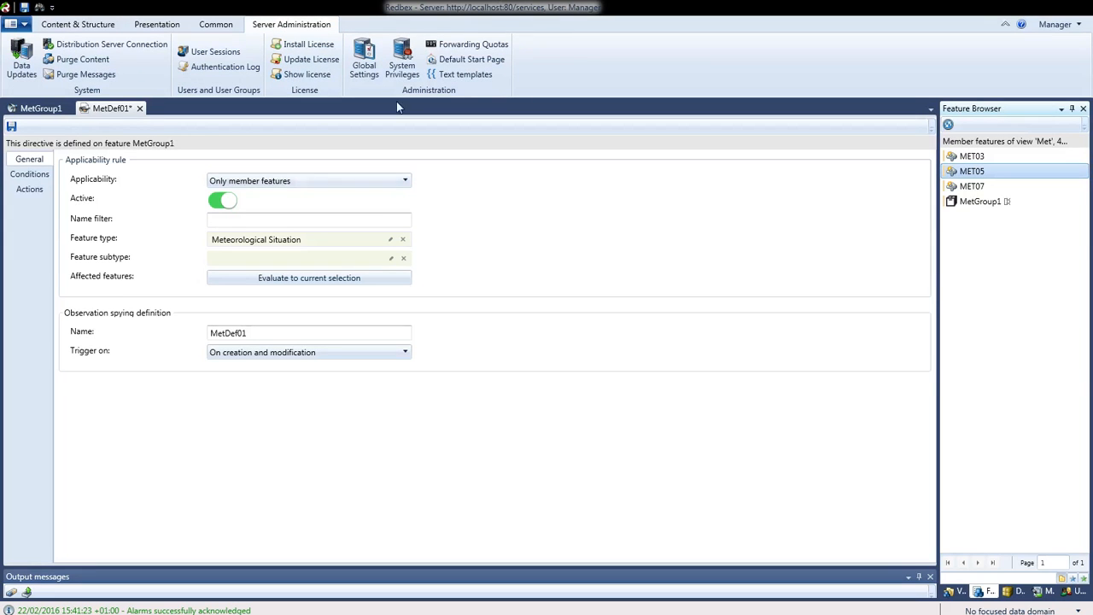
pyautogui.click(370, 53)
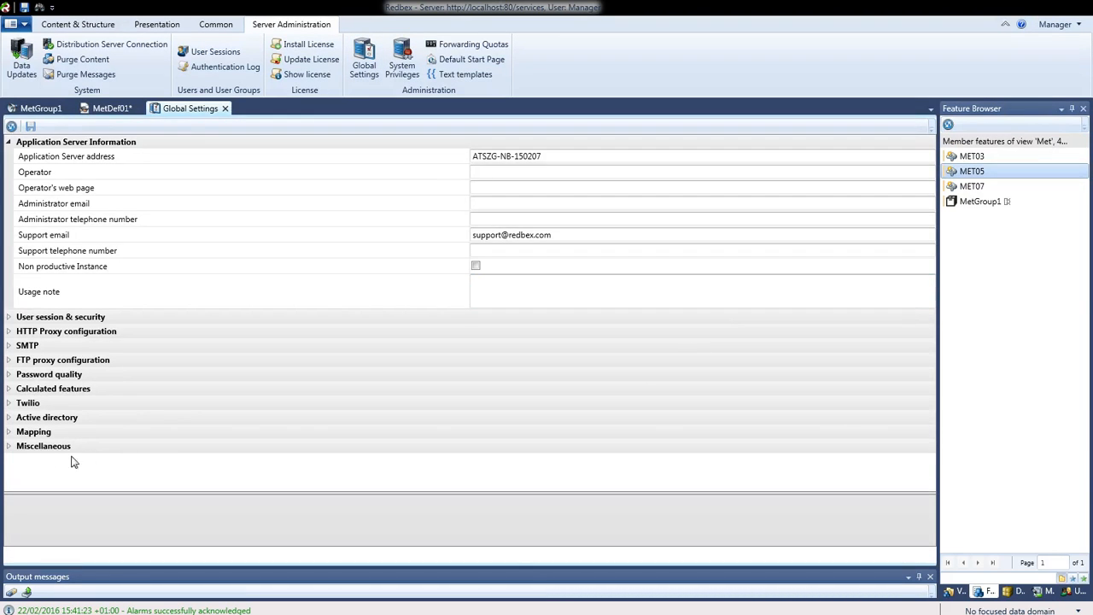
pyautogui.click(10, 447)
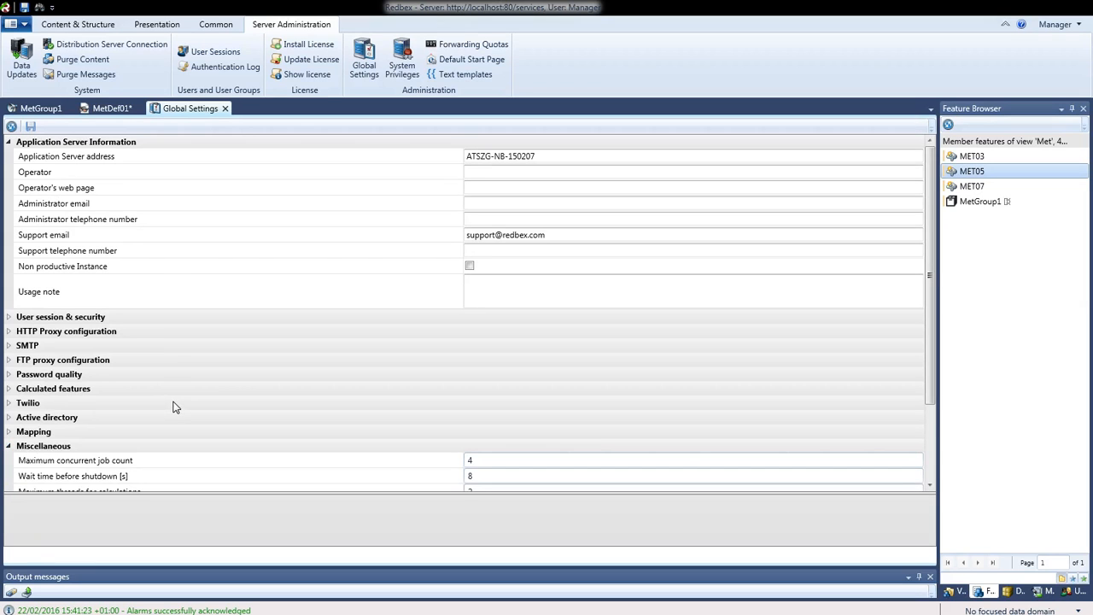
pyautogui.scroll(-2, 174, 402)
pyautogui.scroll(-2, 173, 408)
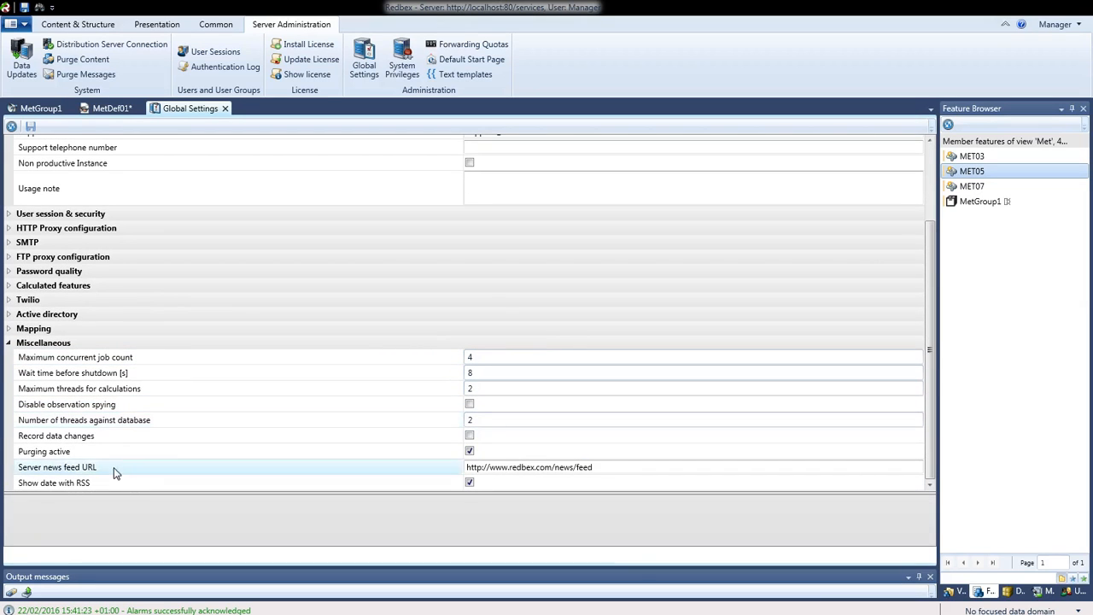
pyautogui.click(85, 408)
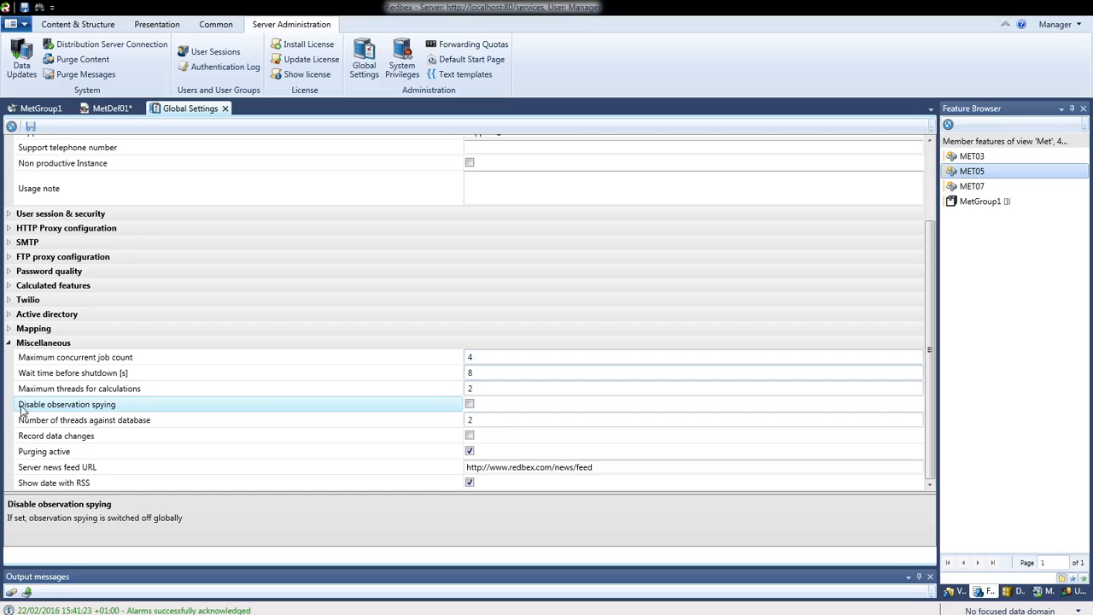
pyautogui.click(469, 406)
pyautogui.click(469, 405)
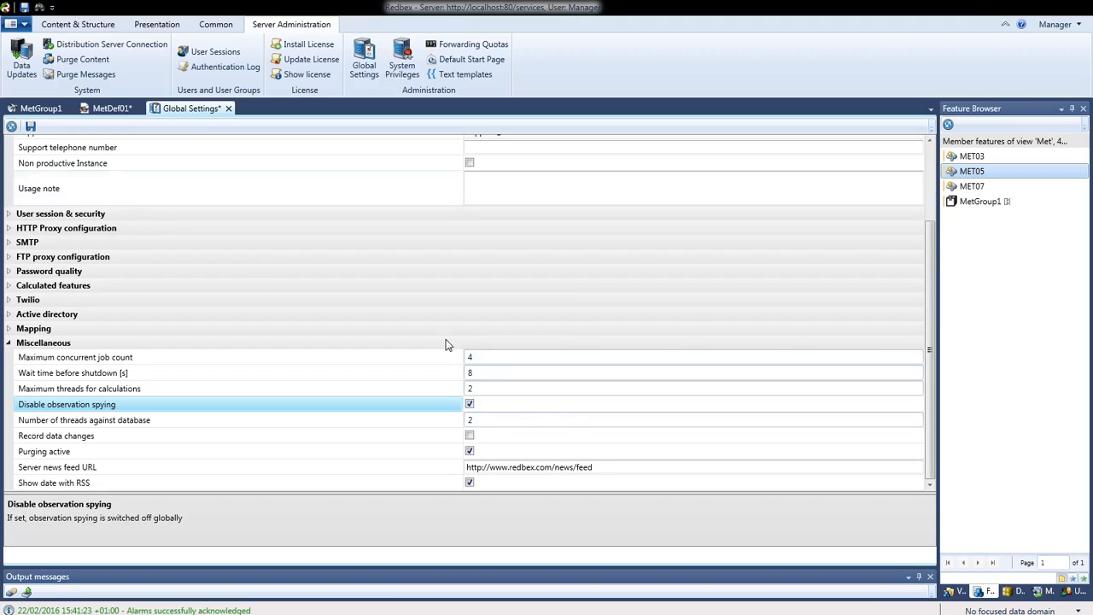
pyautogui.click(229, 109)
pyautogui.click(584, 342)
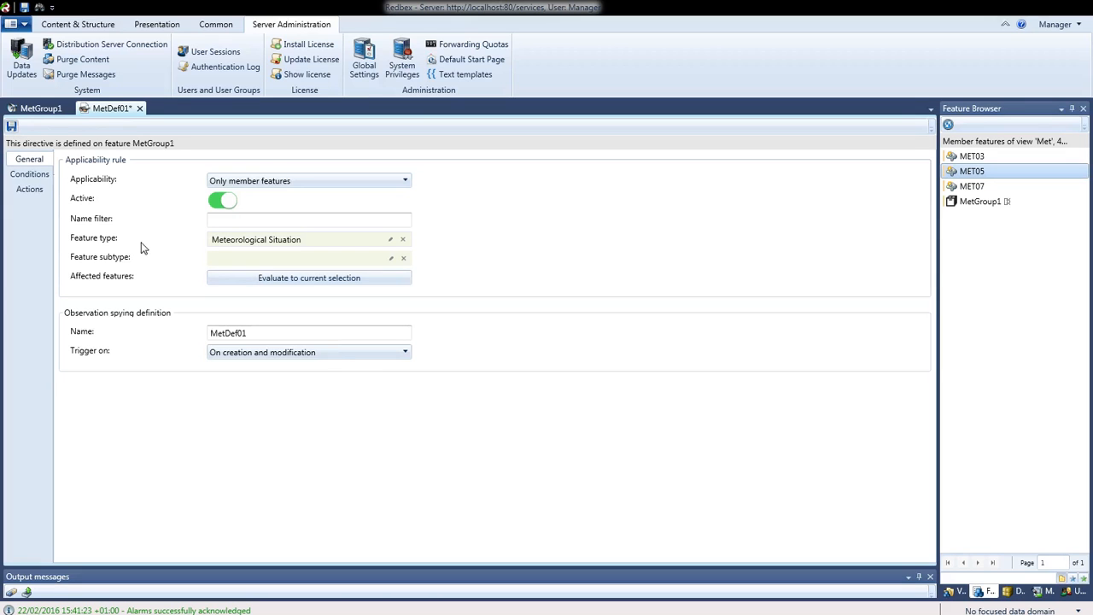
# Save MetDef01 with Ctrl+S, then switch its Active toggle off
pyautogui.hotkey('ctrl', 's')
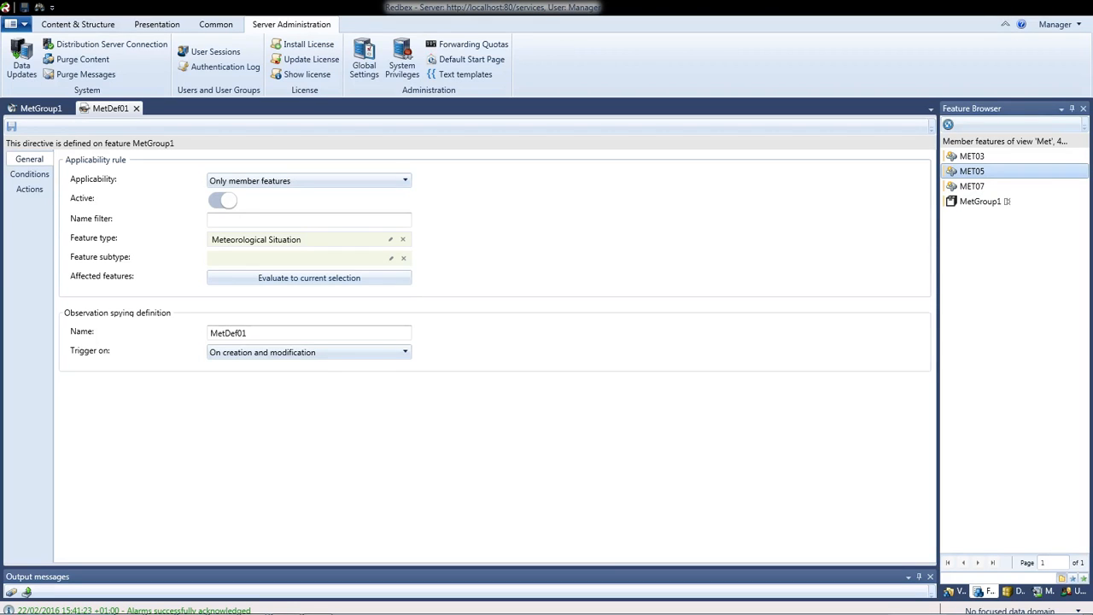
pyautogui.click(220, 201)
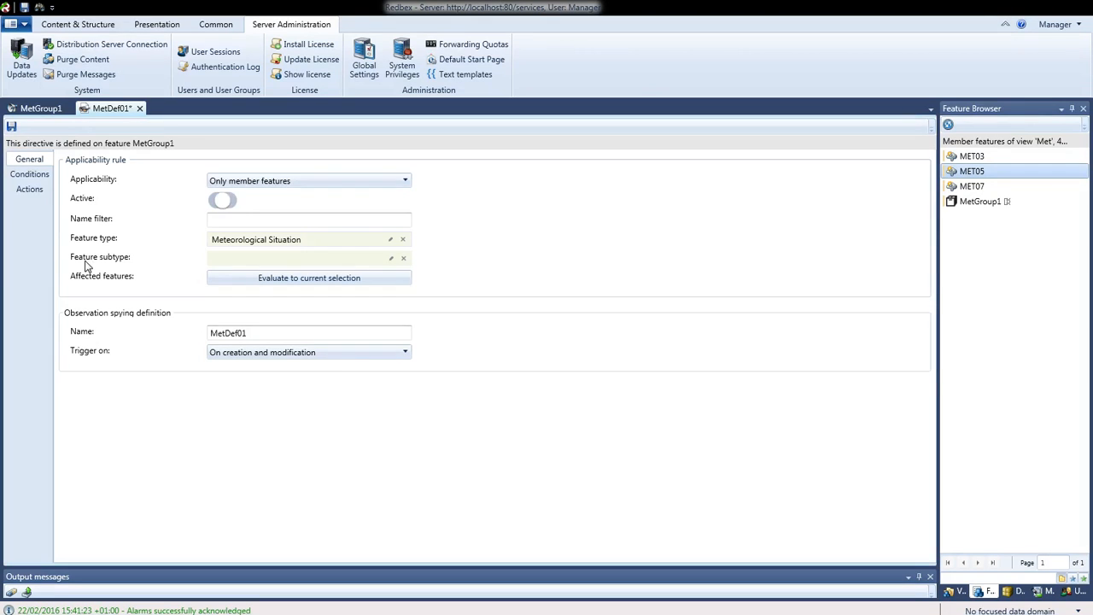